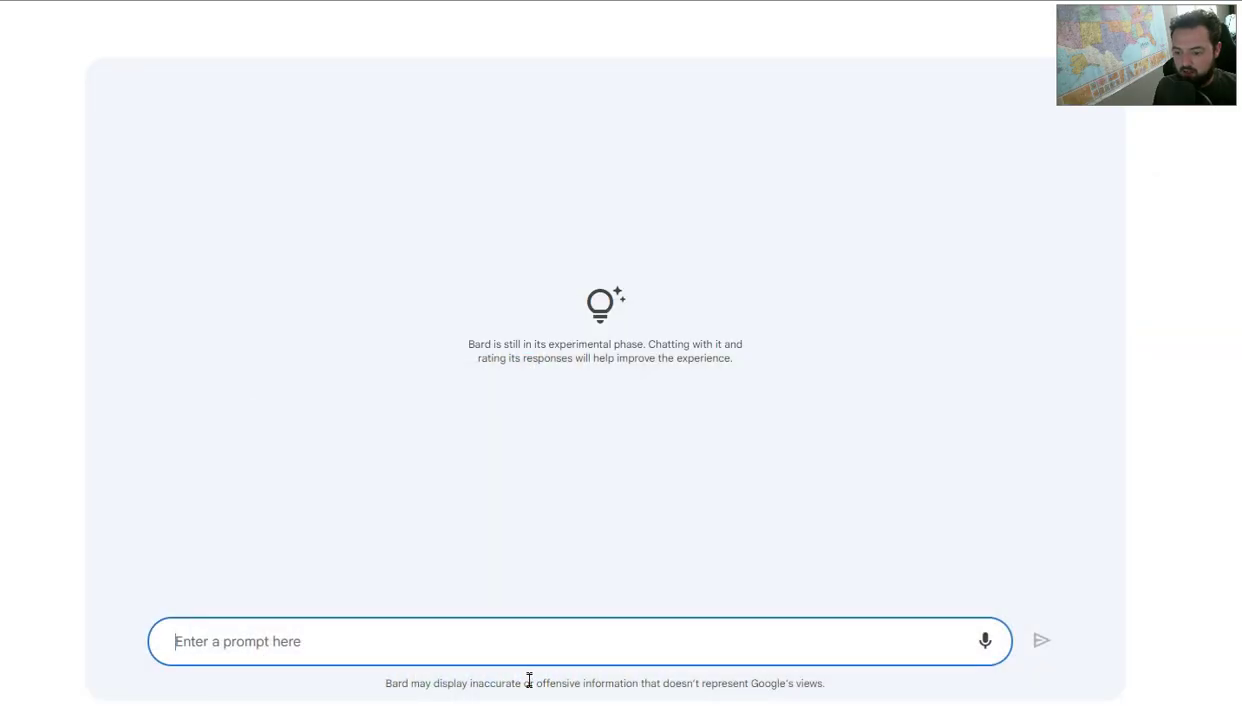
Dictate and send a request for 10 highly detailed, Marvel comic-style Spider-Man prompts
left_click(510, 624)
left_click(986, 641)
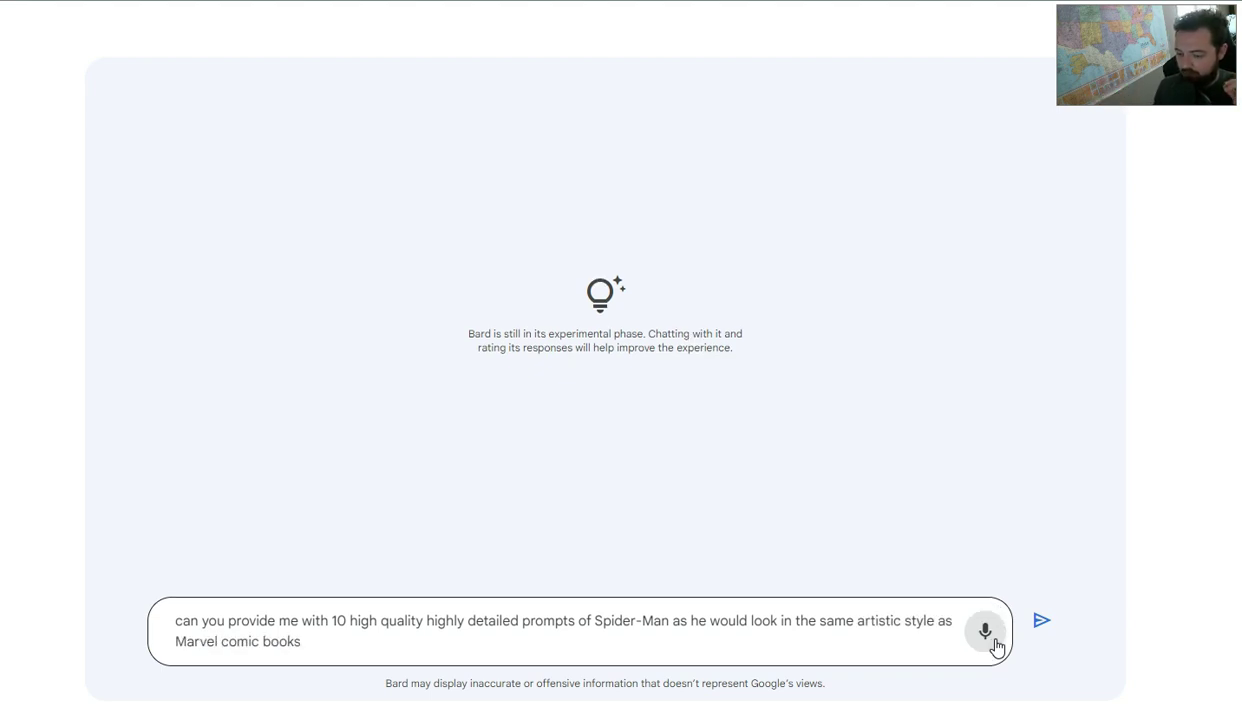
left_click(995, 646)
left_click(1040, 621)
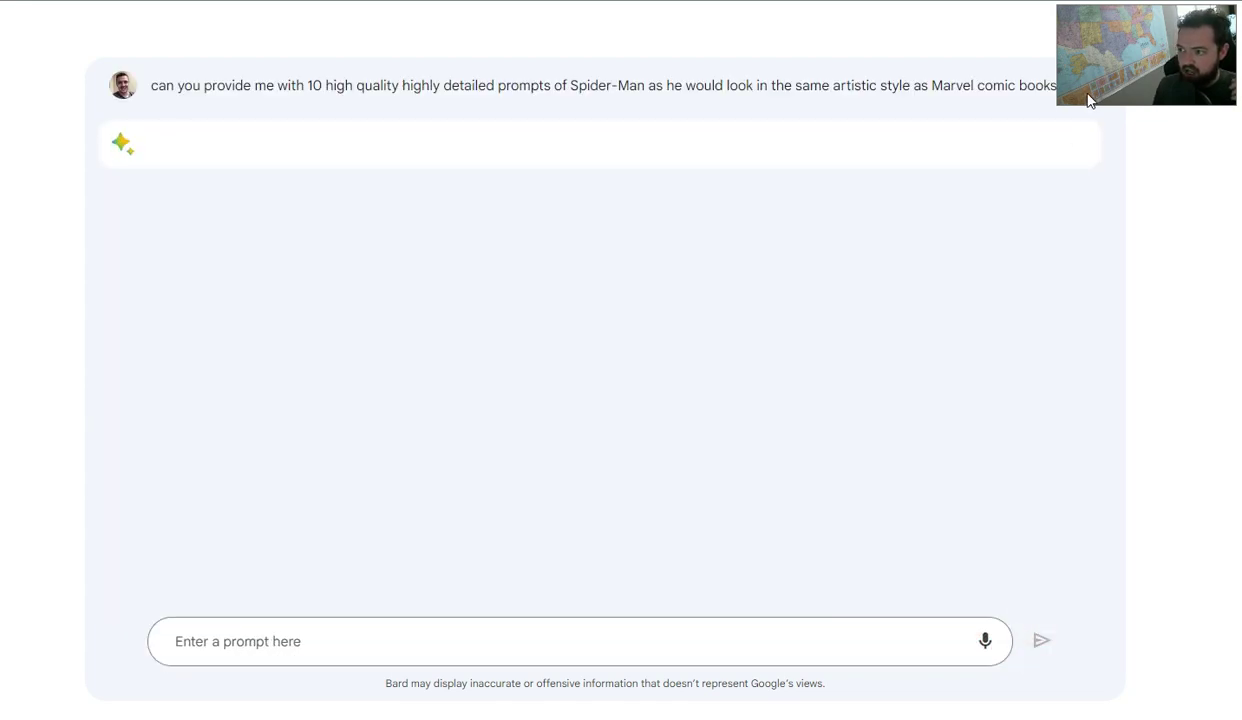
Select the full text of prompt 9, the destroyed-city Spider-Man scene, in Bard's list
left_click_drag(1067, 100, 1092, 88)
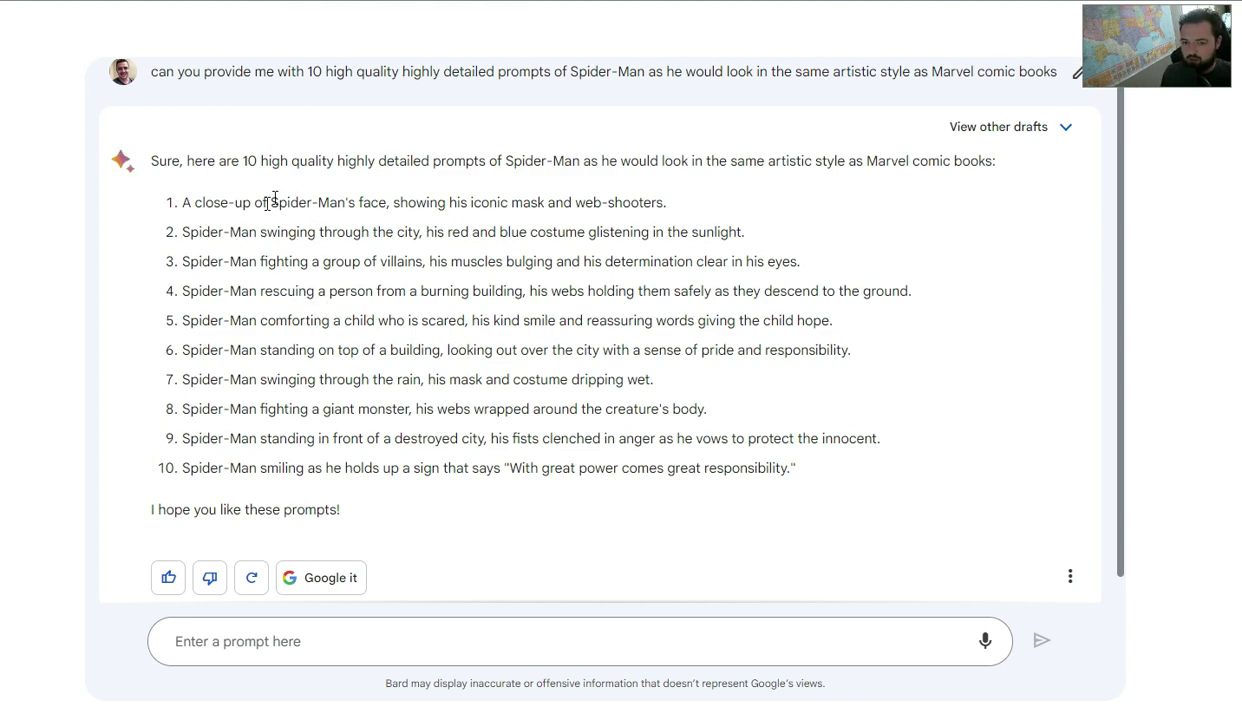
left_click_drag(240, 202, 518, 467)
left_click(520, 458)
triple_click(359, 438)
key("ctrl+c")
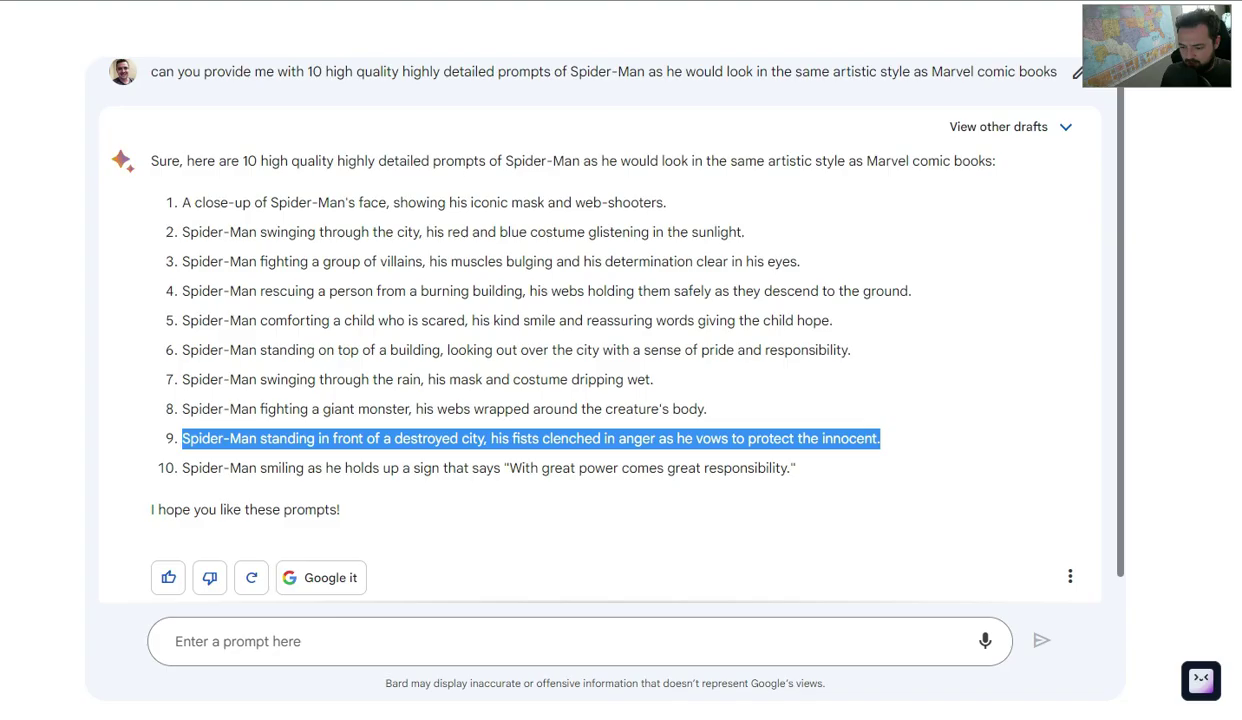
Submit the destroyed-city Spider-Man prompt to Midjourney with /imagine in Discord
key("alt+Tab")
left_click(409, 678)
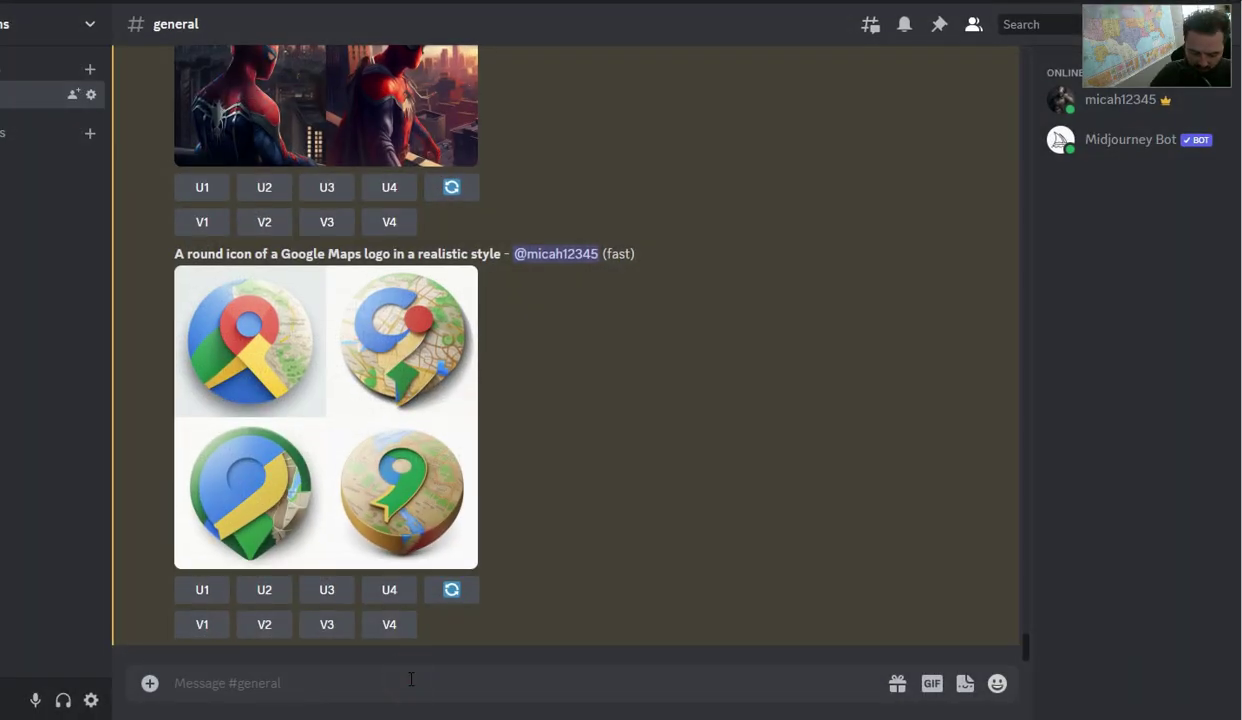
type("/")
key("Return")
key("ctrl+v")
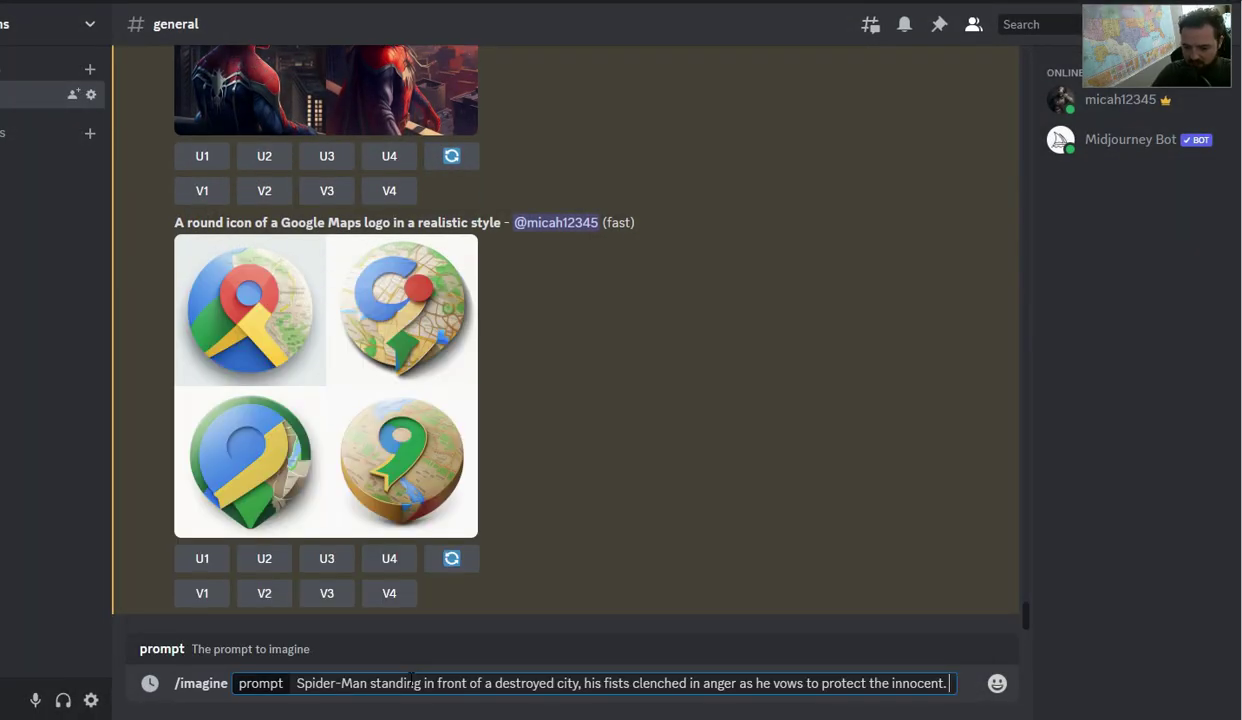
key("Return")
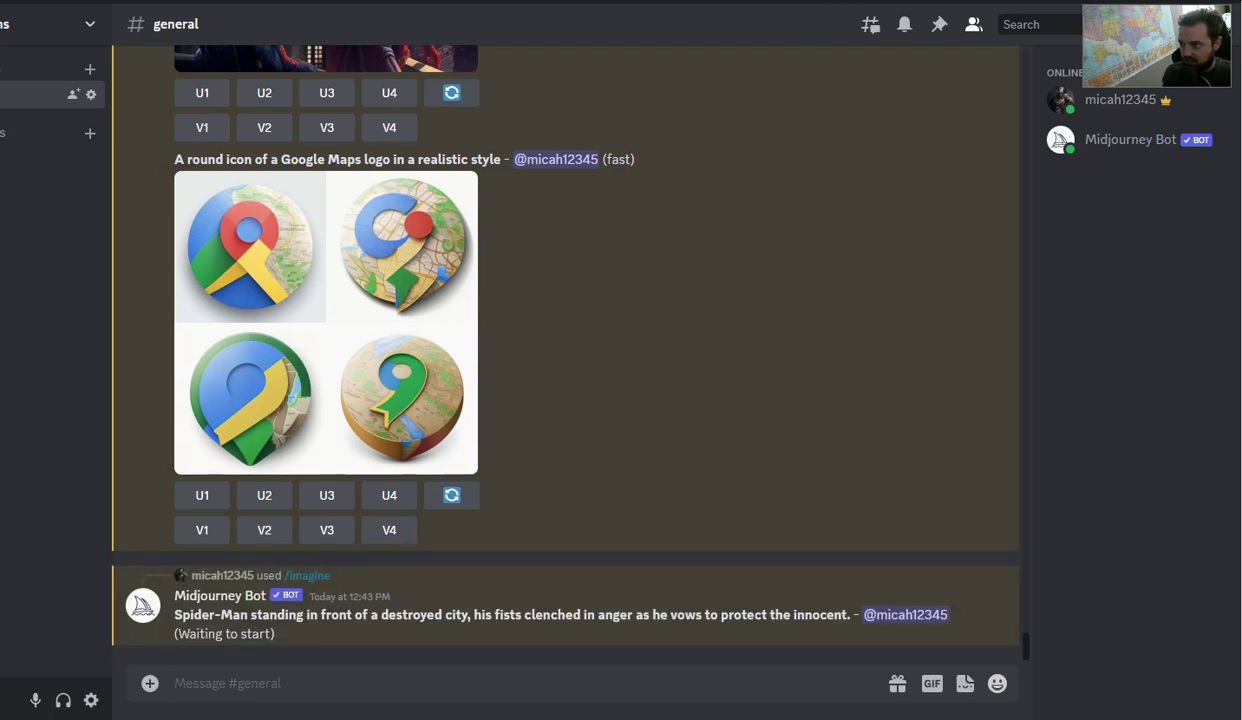
Copy prompt 6, the rooftop scene, from Bard and submit it as a second /imagine job
key("alt+Tab")
left_click(331, 409)
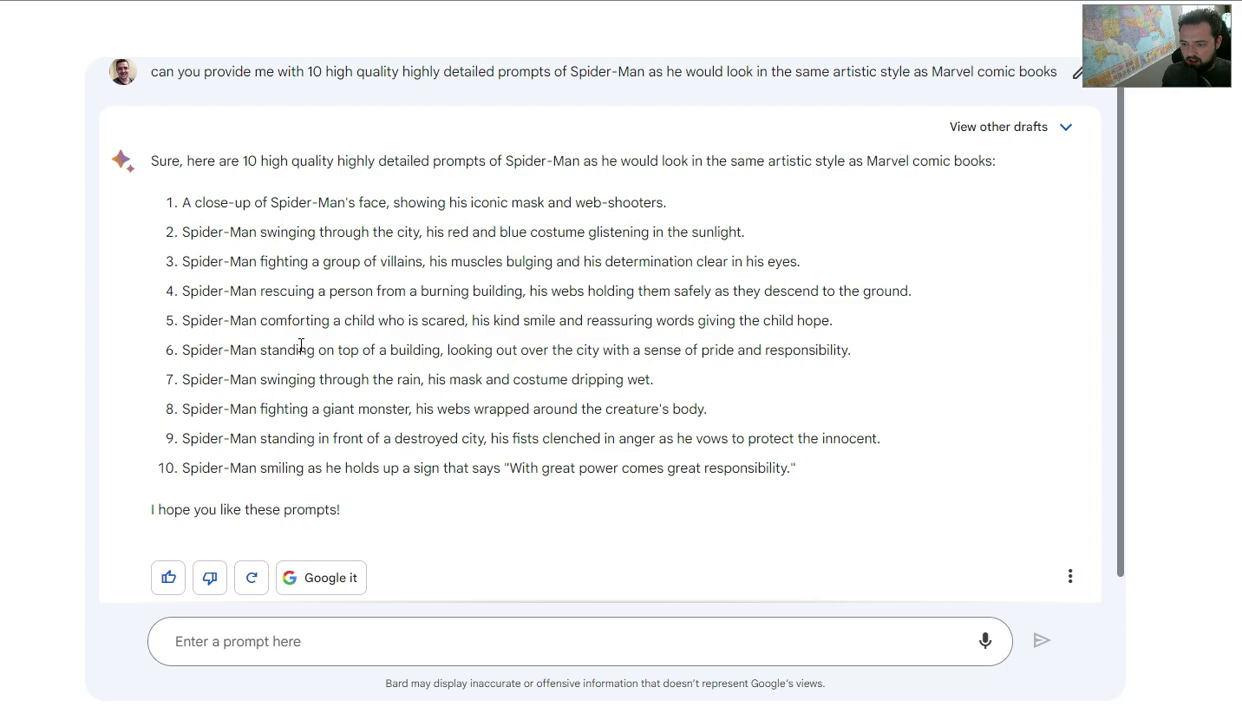
triple_click(301, 345)
key("ctrl+c")
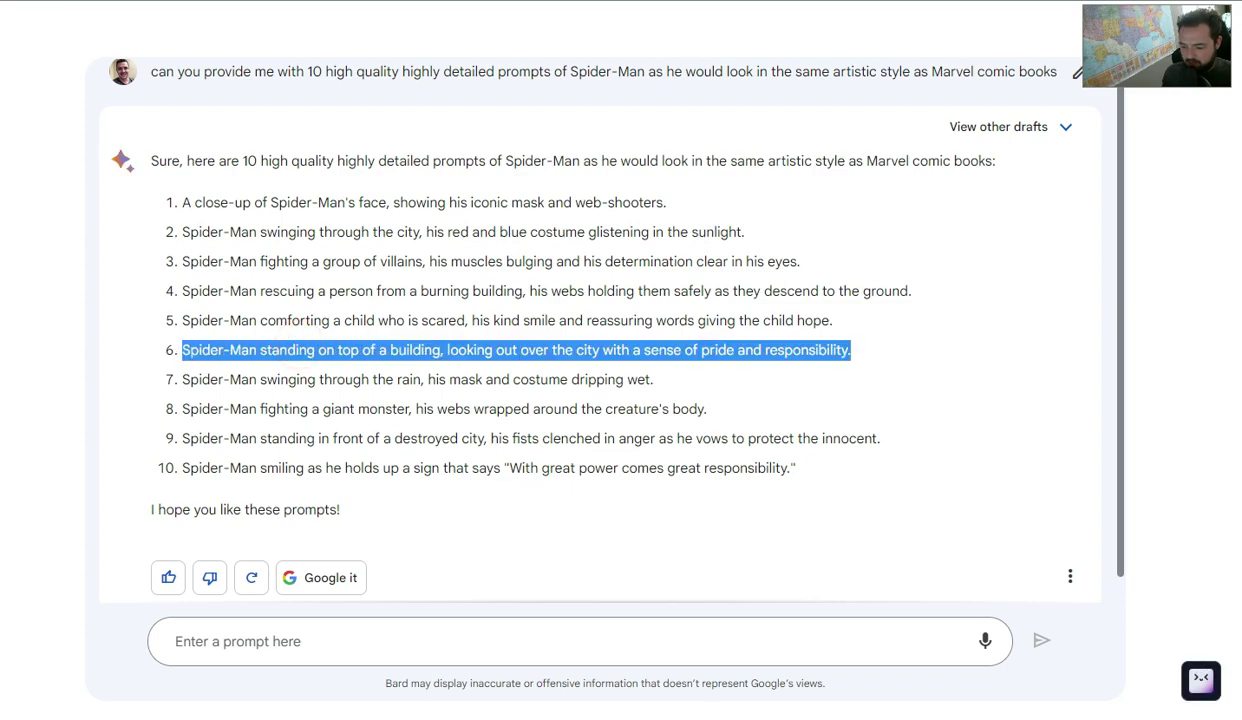
key("alt+Tab")
left_click(588, 691)
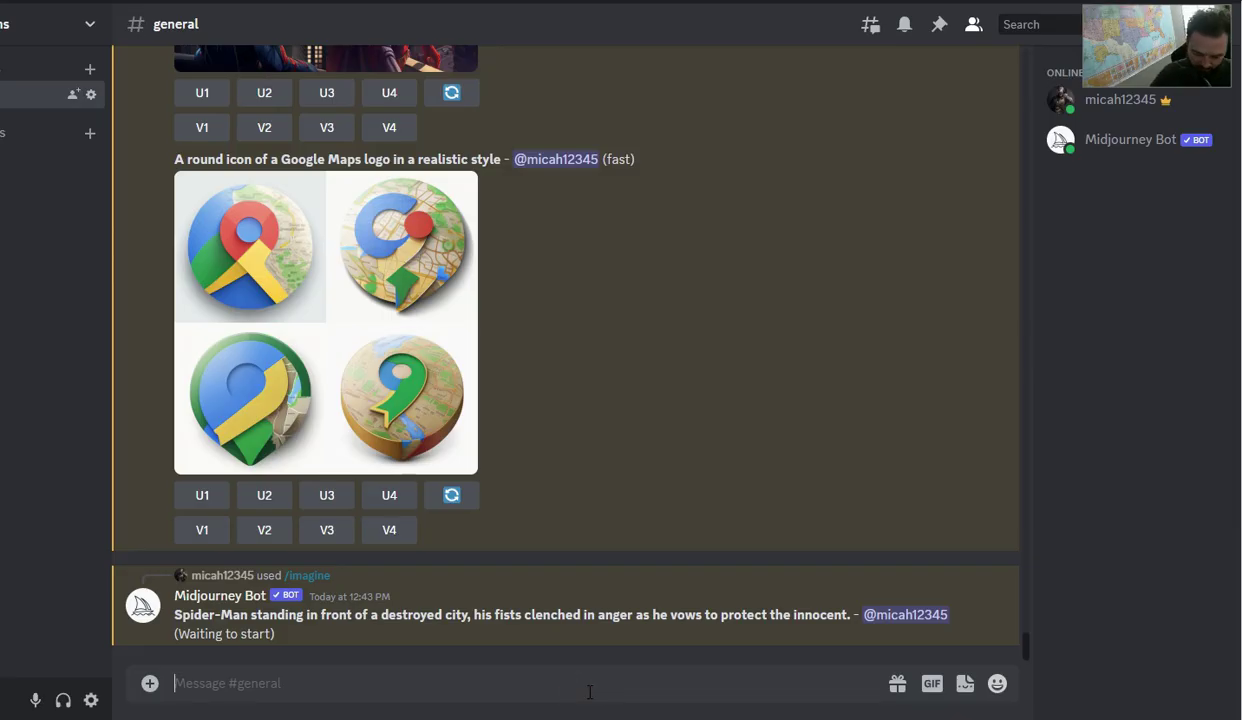
type("/imagine")
key("Tab")
key("ctrl+v")
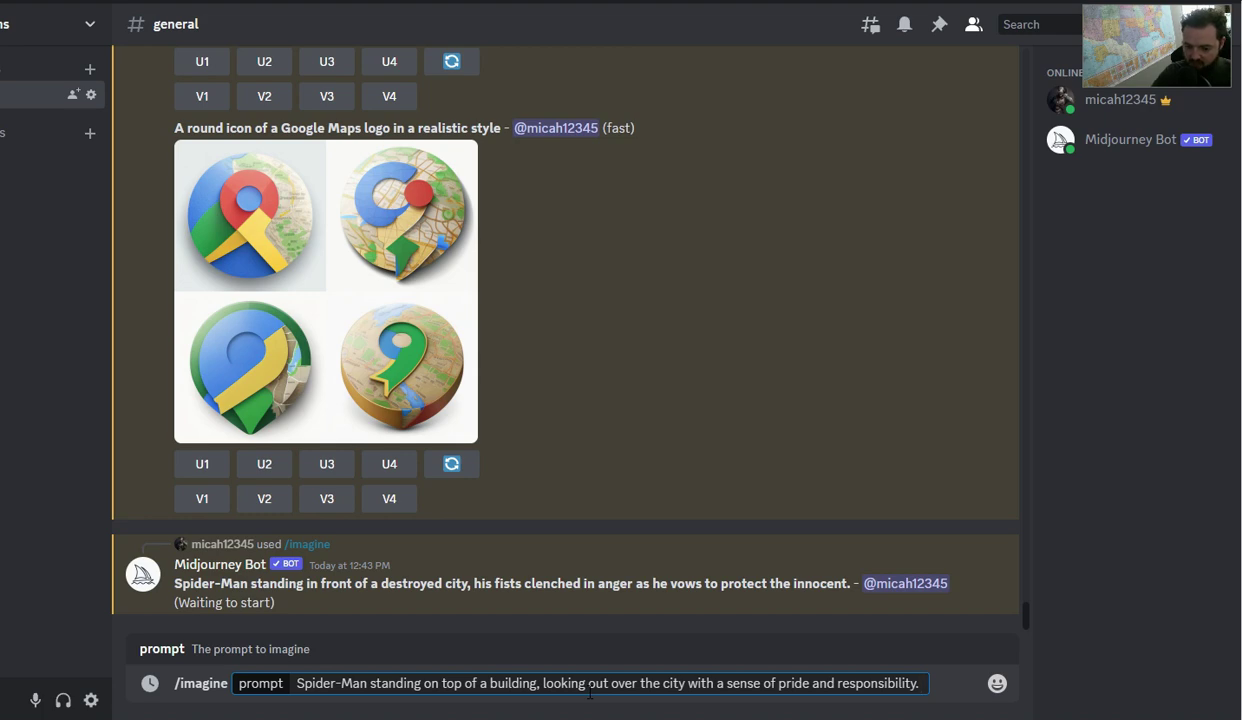
key("Return")
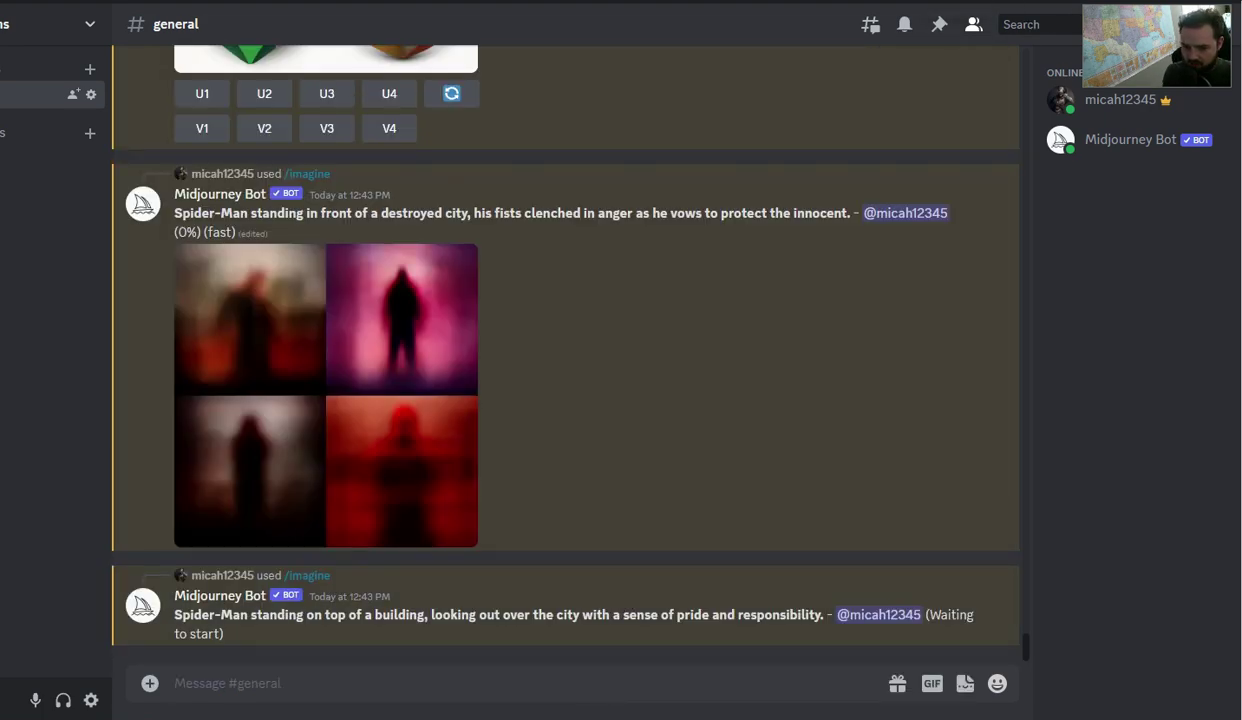
key("alt+Tab")
Ask Bard to turn prompt 8's giant monster into 10 possible Marvel villains, pasting the prompt in
left_click(355, 398)
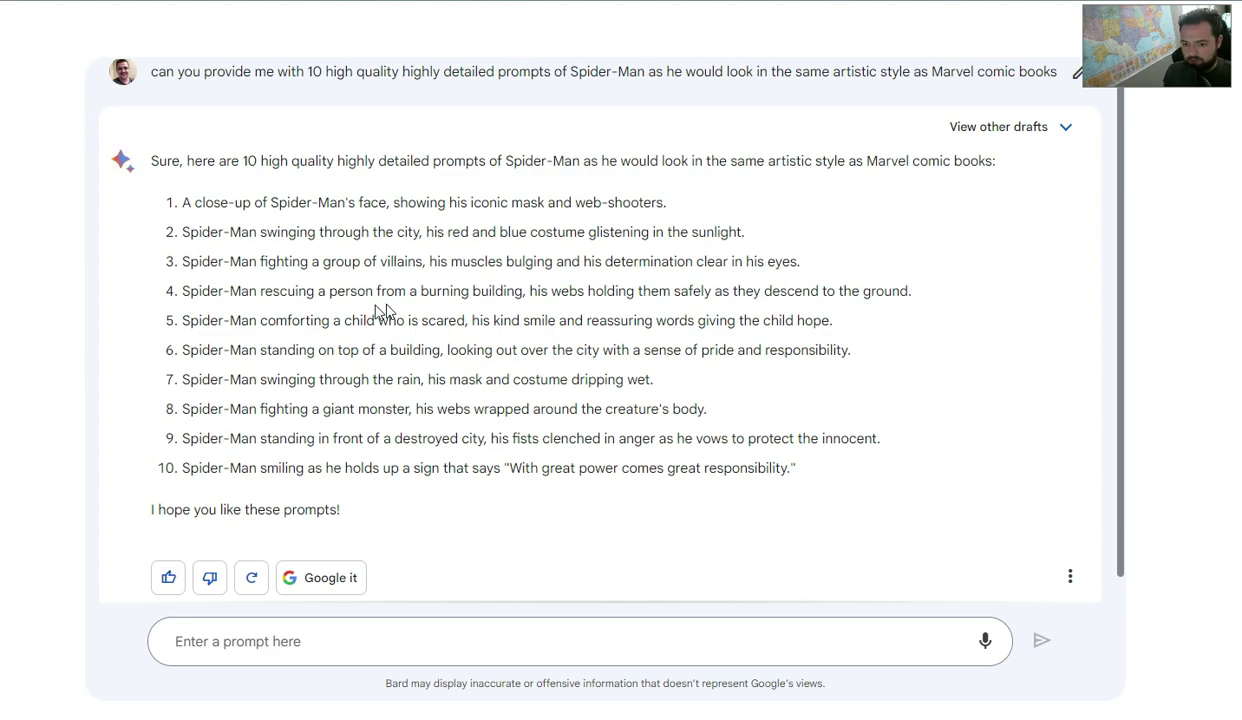
triple_click(386, 408)
key("ctrl+c")
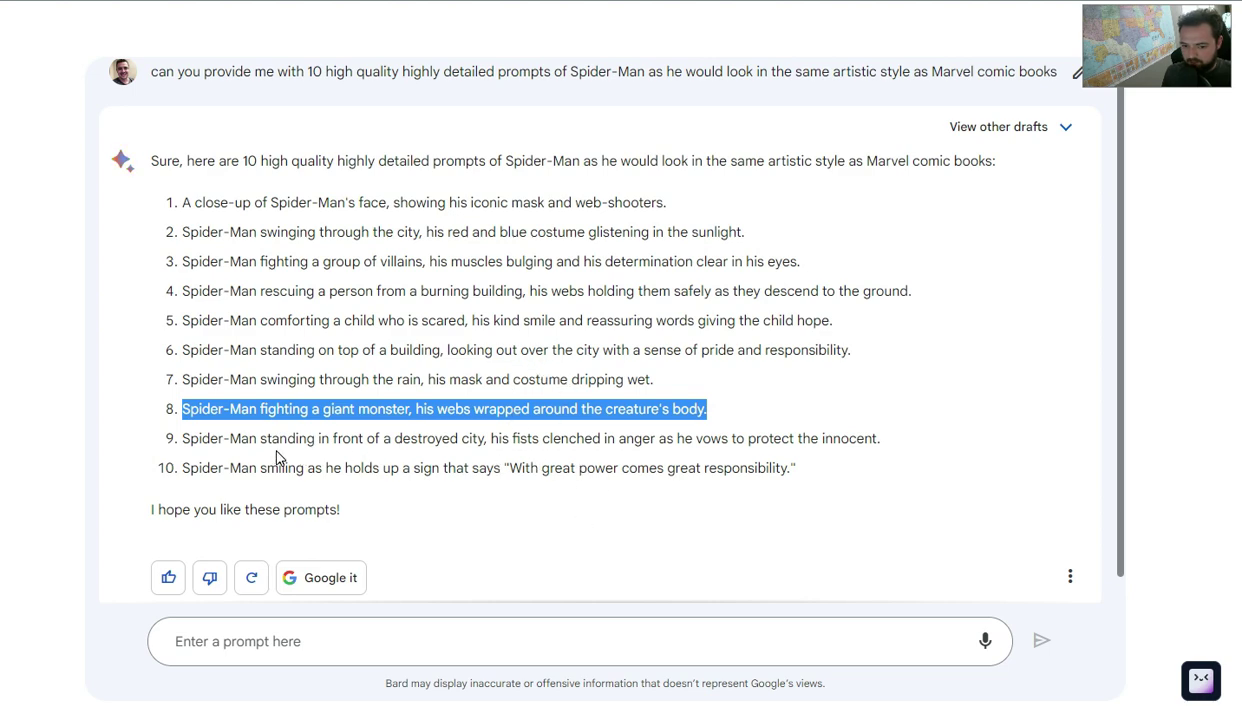
left_click(372, 637)
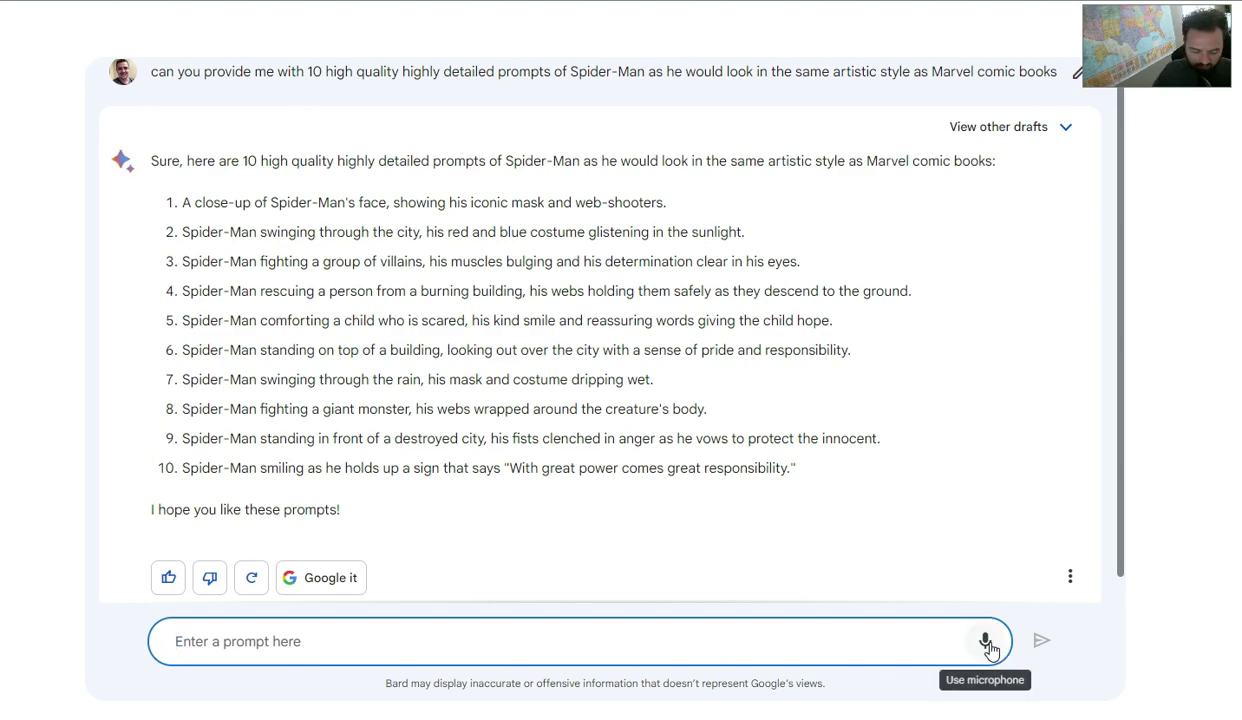
type("Can yyo")
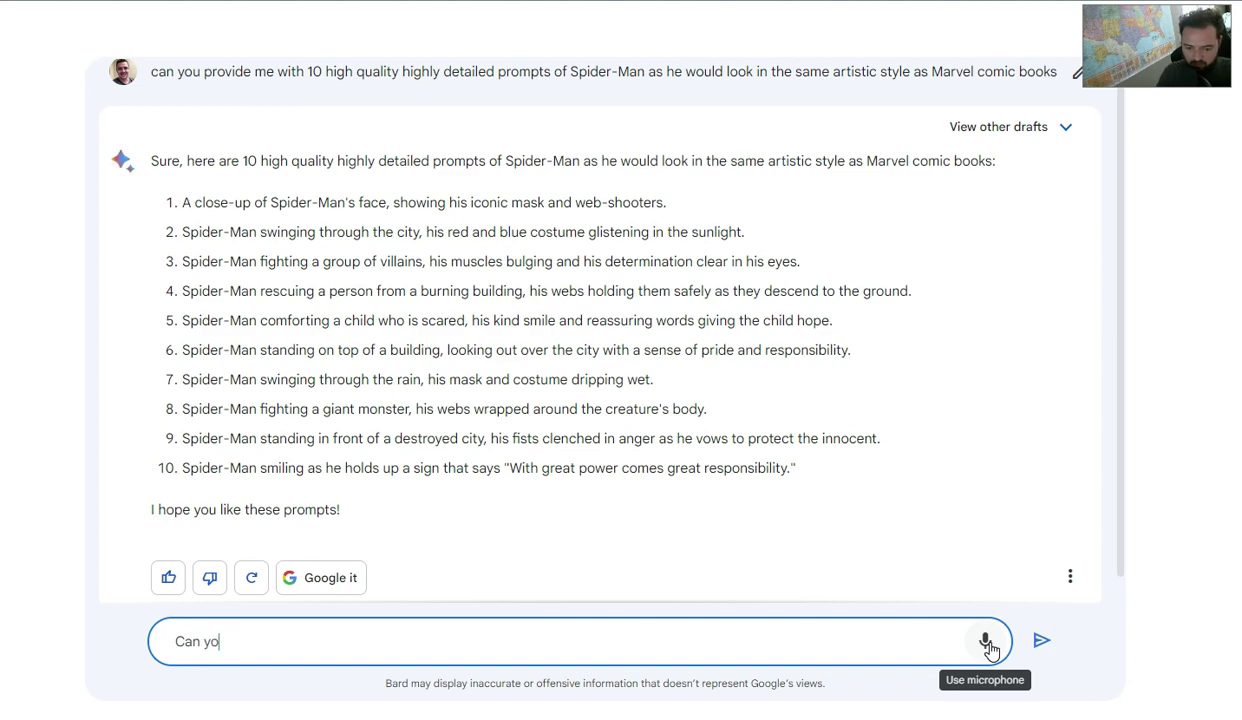
type(" take this p")
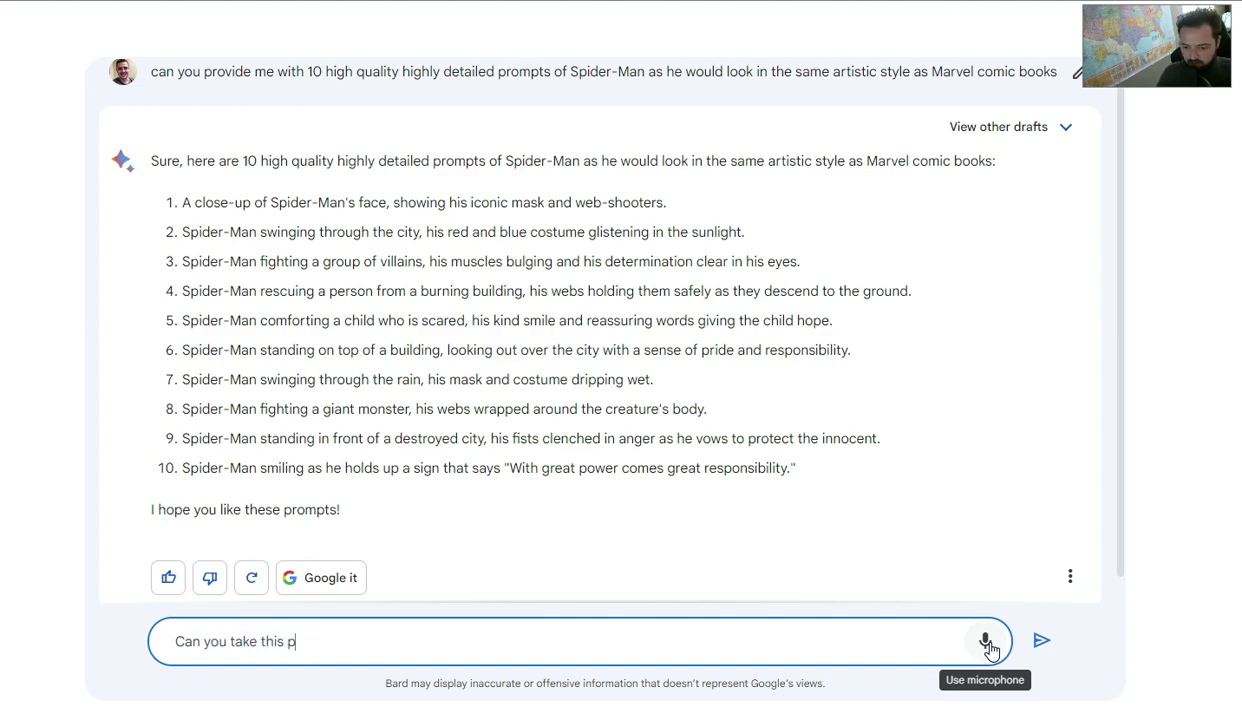
type("rompt and then ")
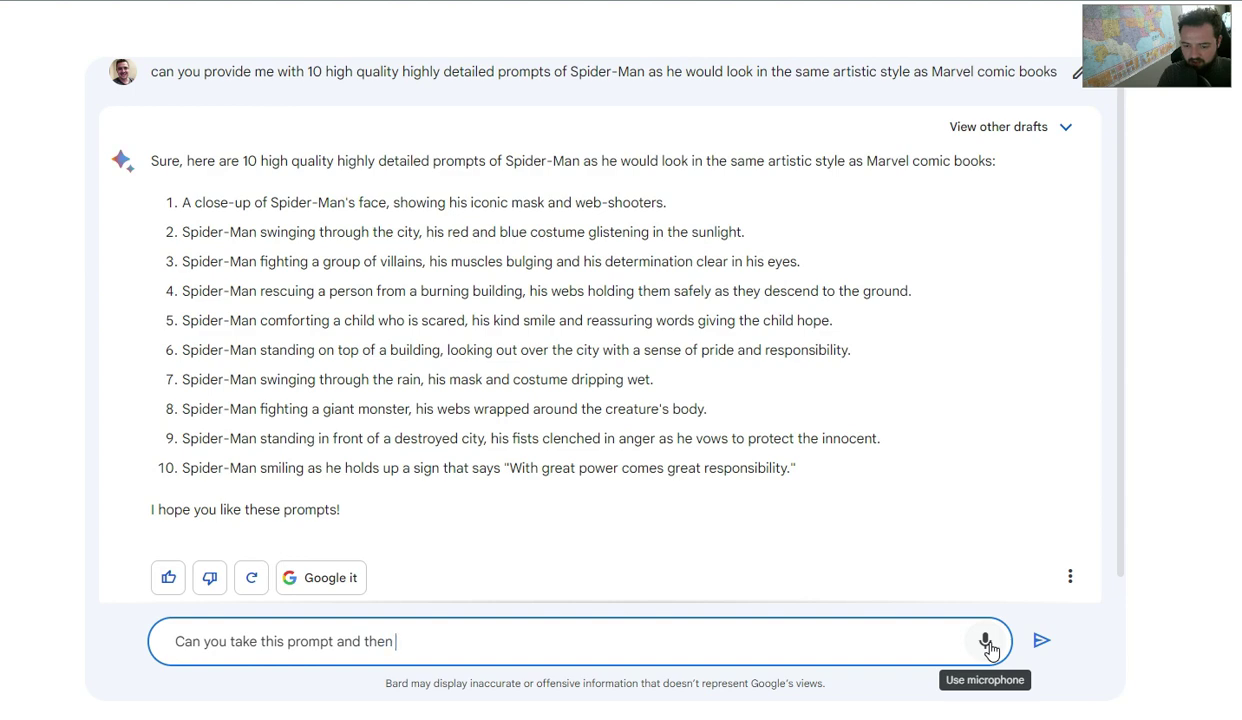
type("make the monster ")
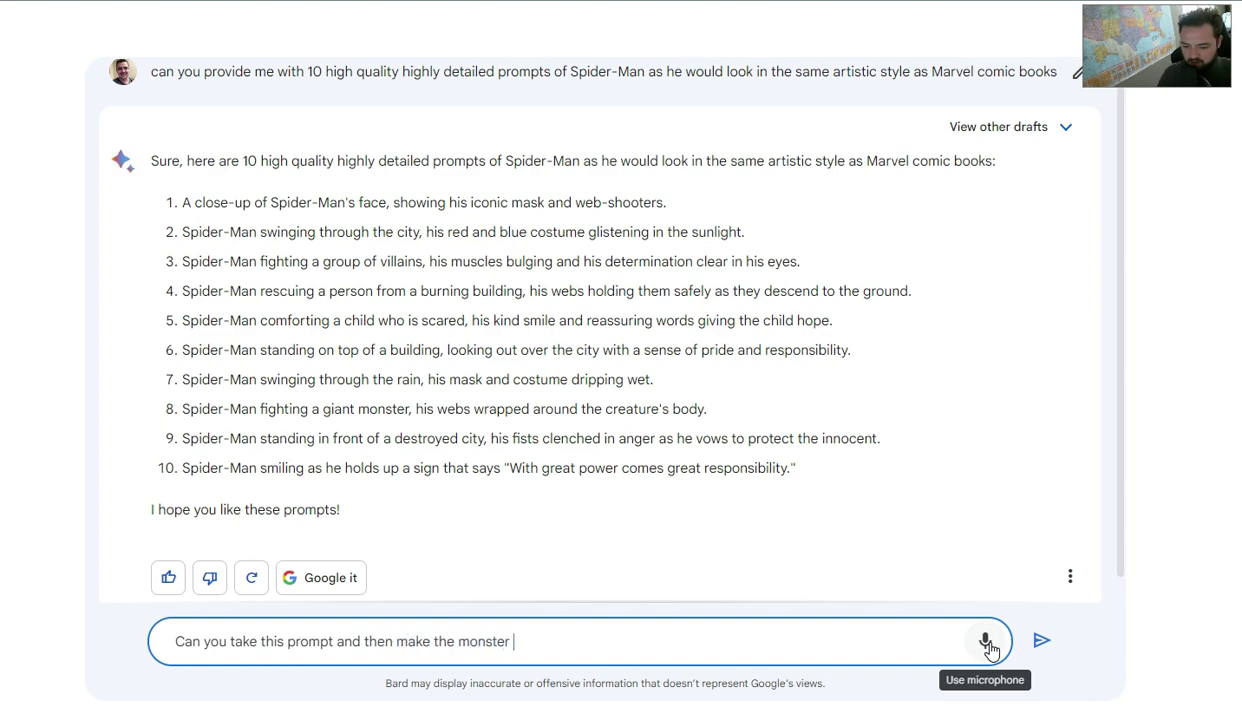
type("into 10 d")
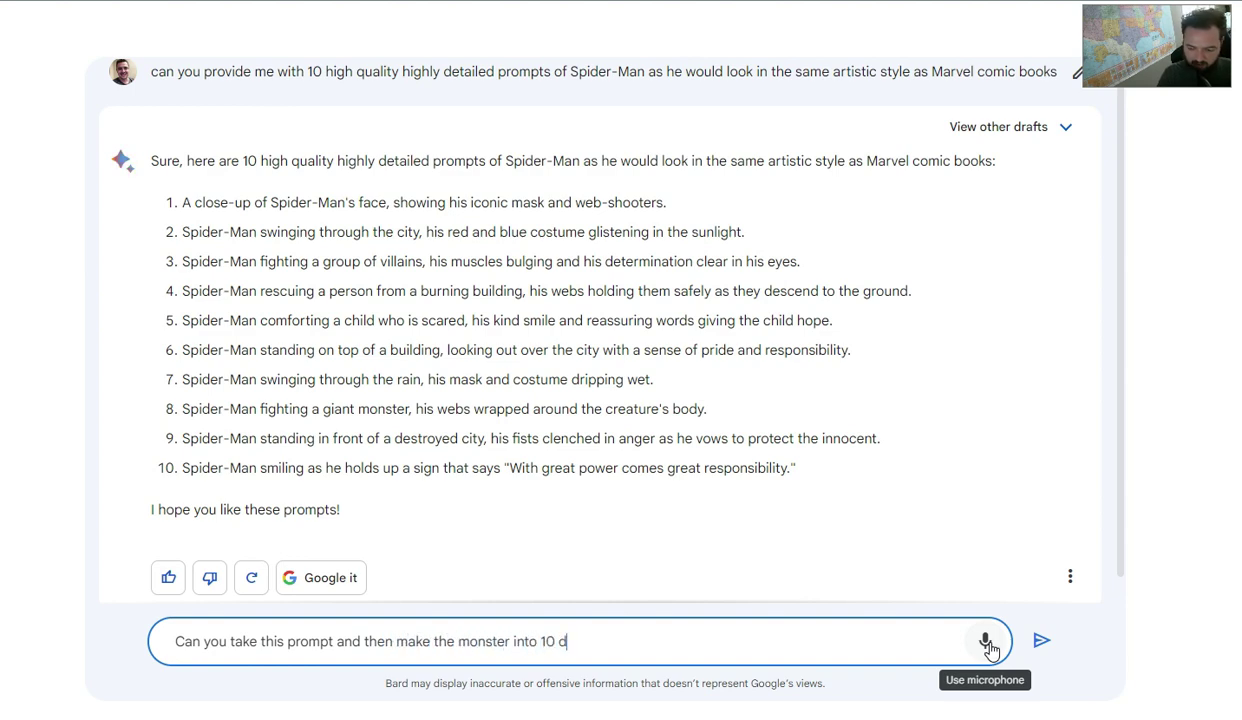
type("ifferent ps")
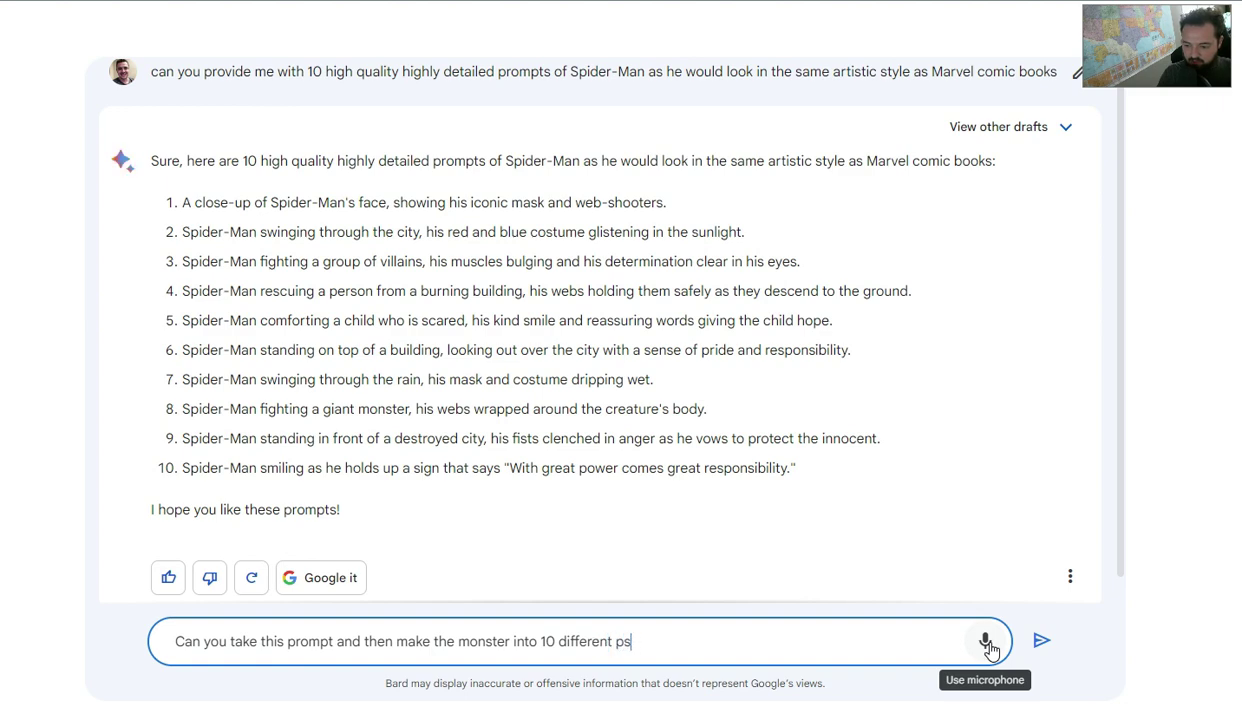
key("BackSpace")
type("ossible villians in the marvel un")
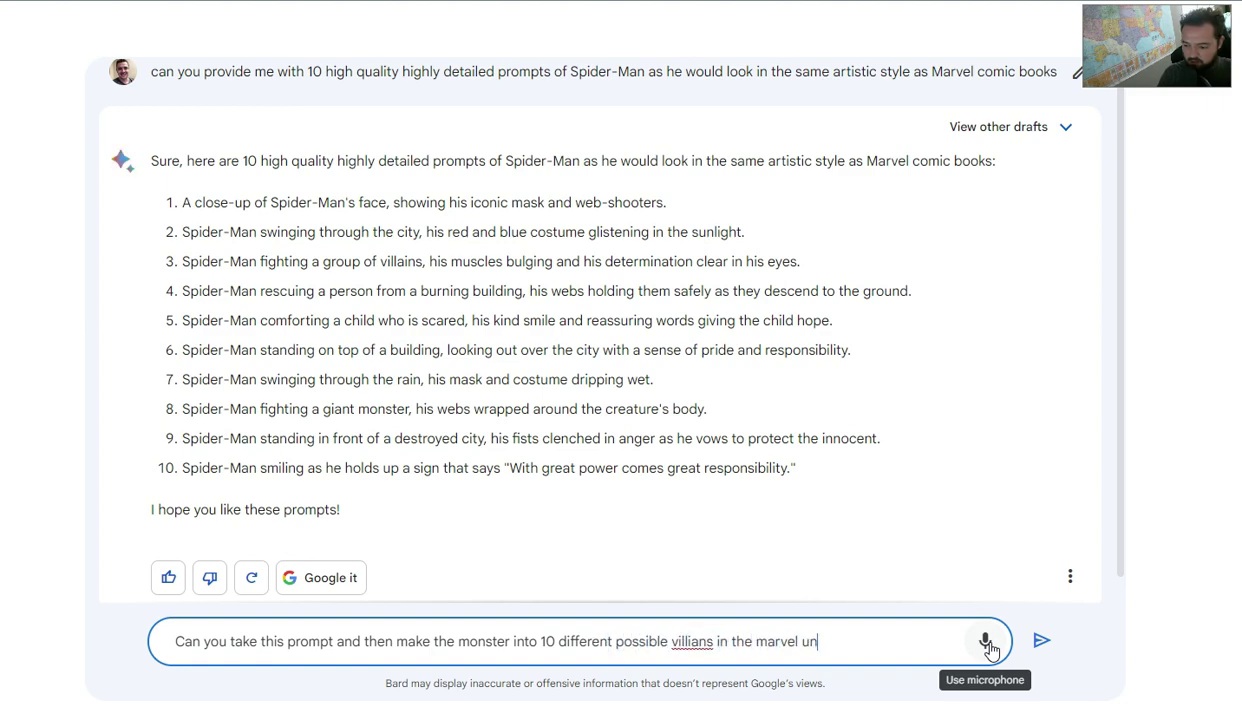
type("iverse -")
key("ctrl+v")
key("Return")
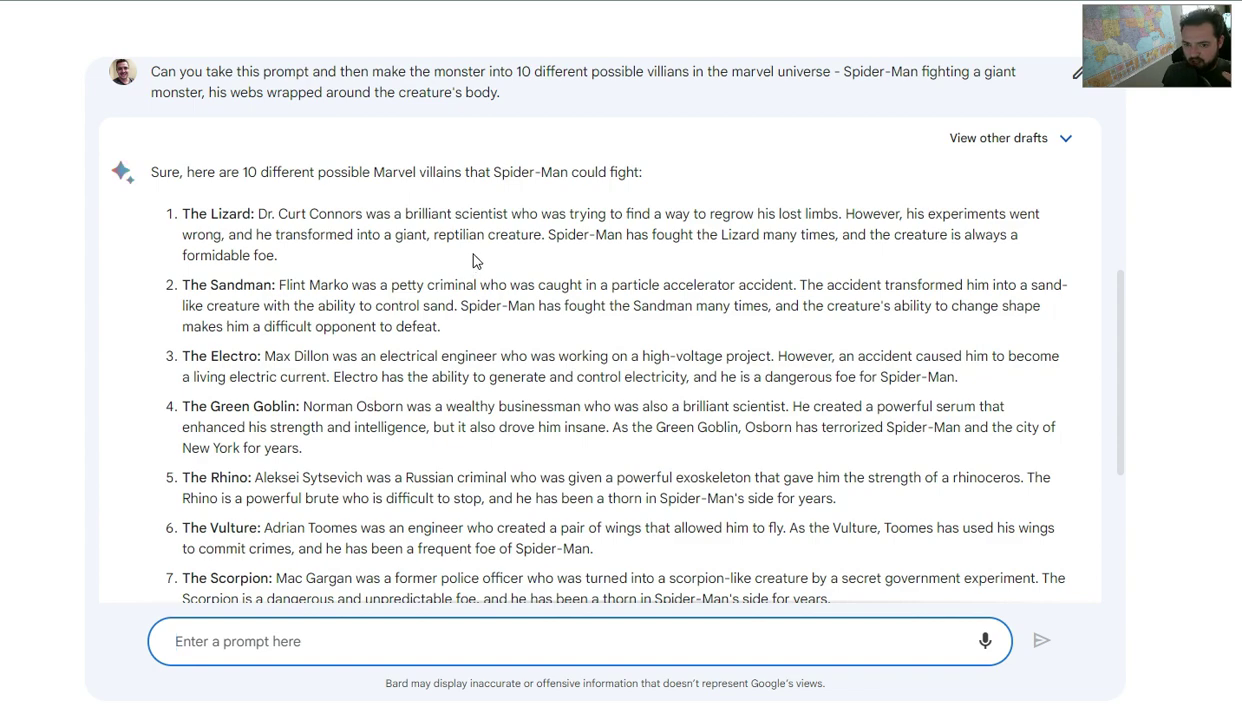
Dictate a request for Spider-Man wrapping the villain in a web, correct 'rapping' to 'wrapping', and send it
scroll(476, 261, "down", 3)
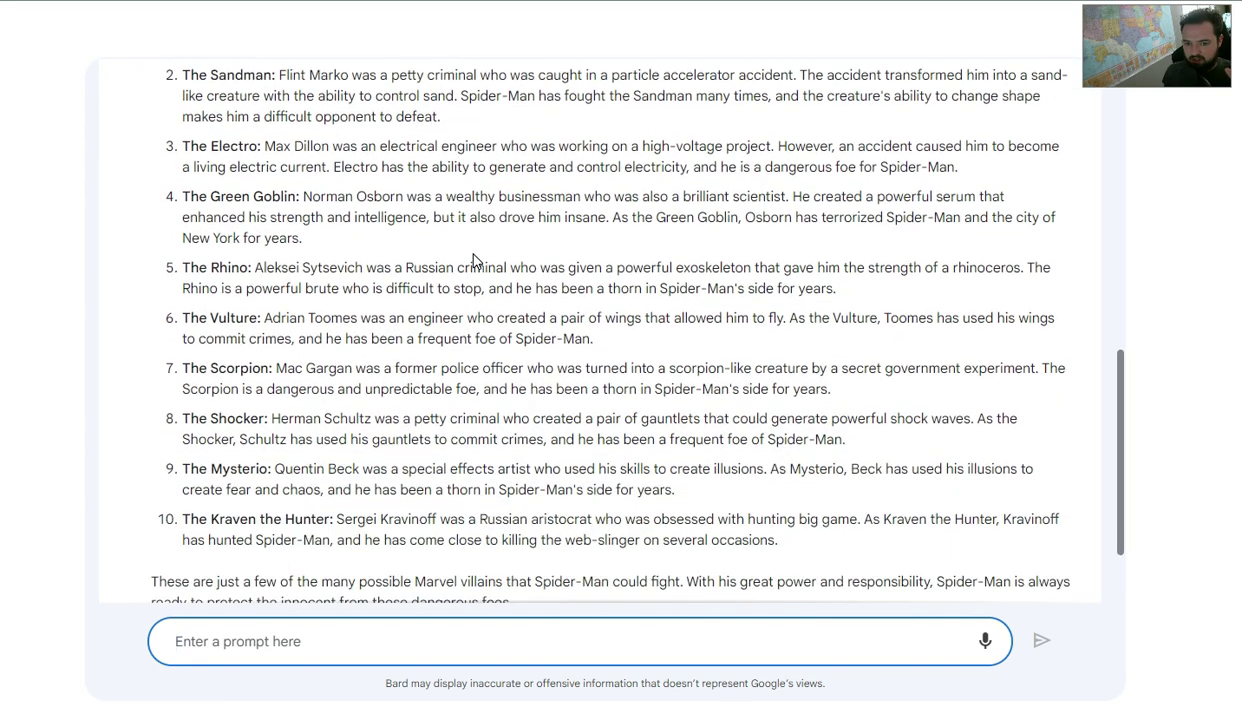
scroll(438, 290, "down", 1)
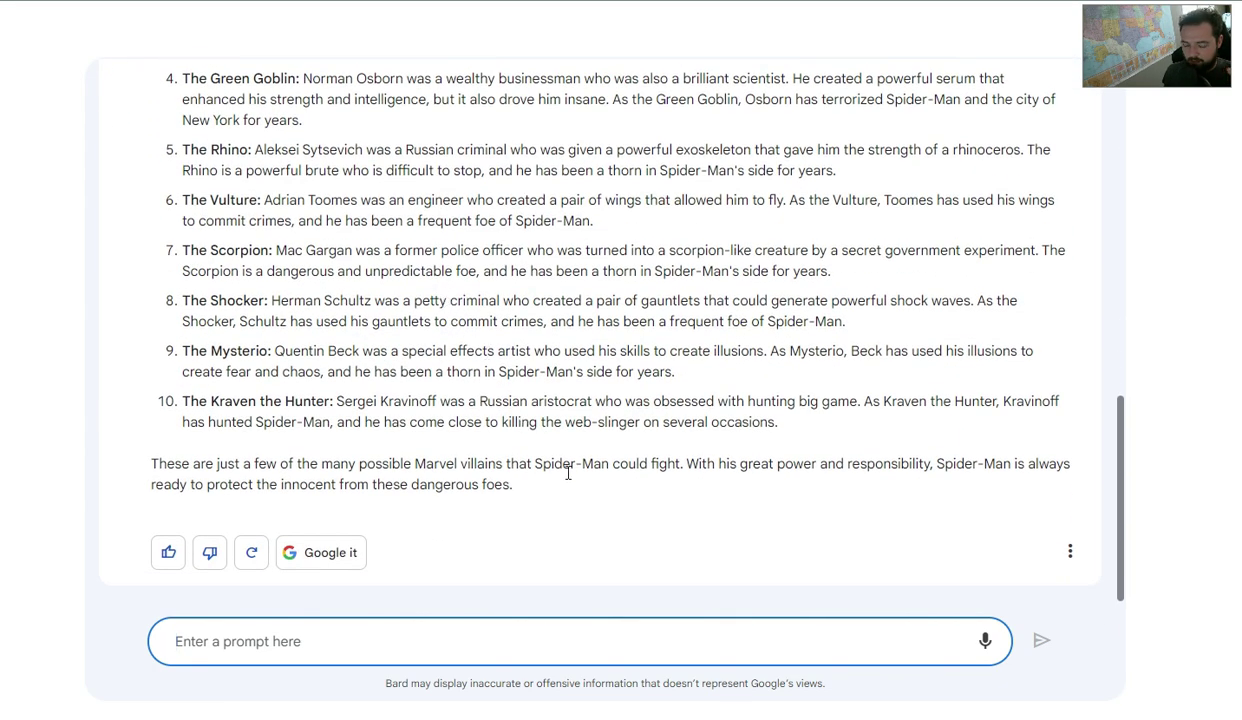
left_click(978, 637)
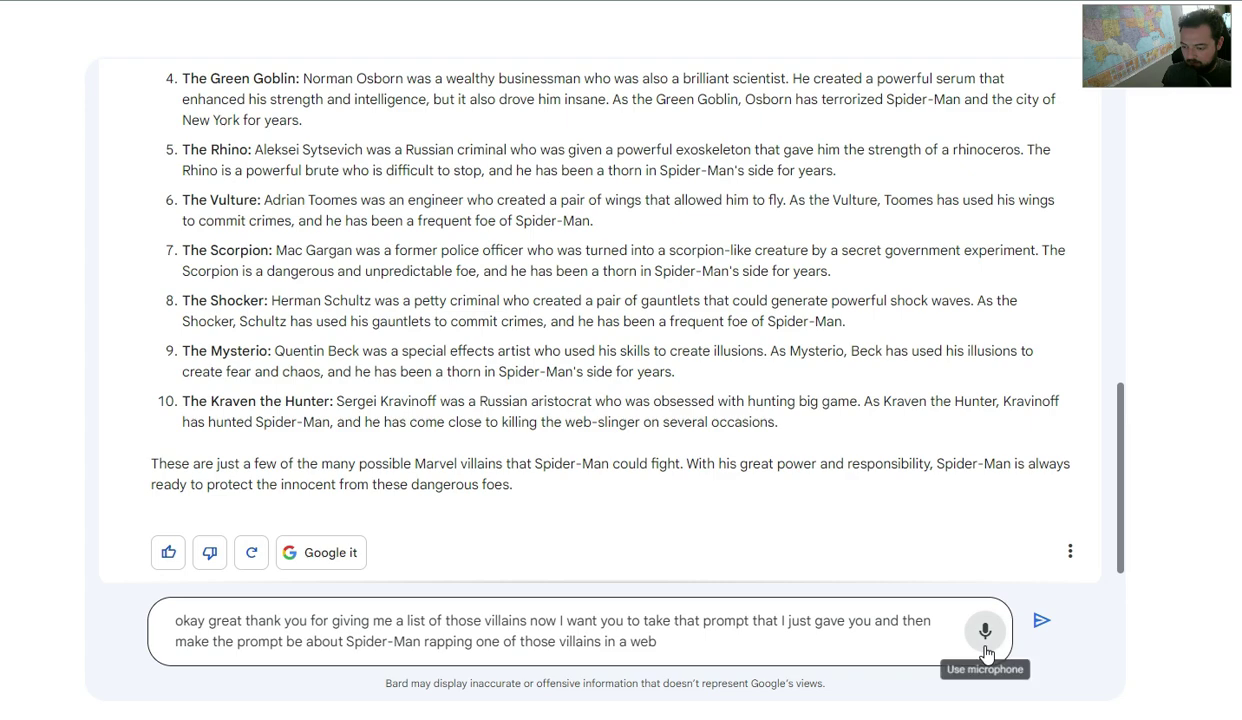
left_click(455, 641)
left_click(422, 641)
type("w")
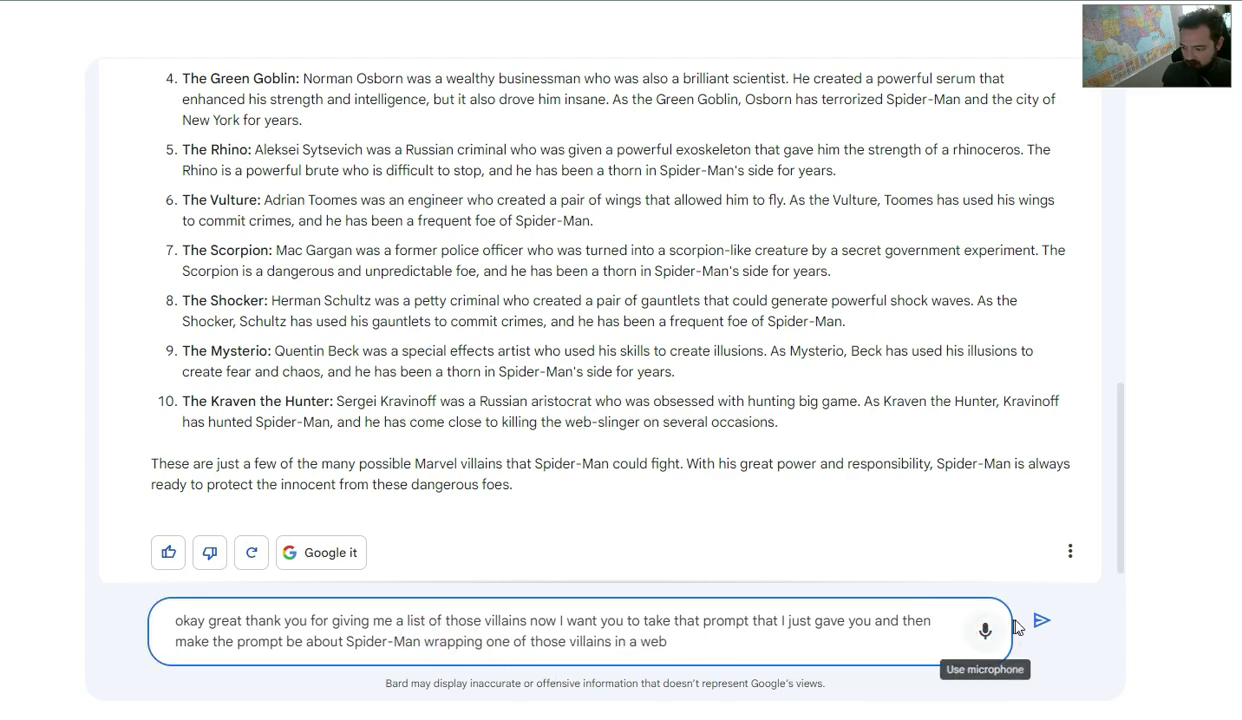
left_click(1040, 621)
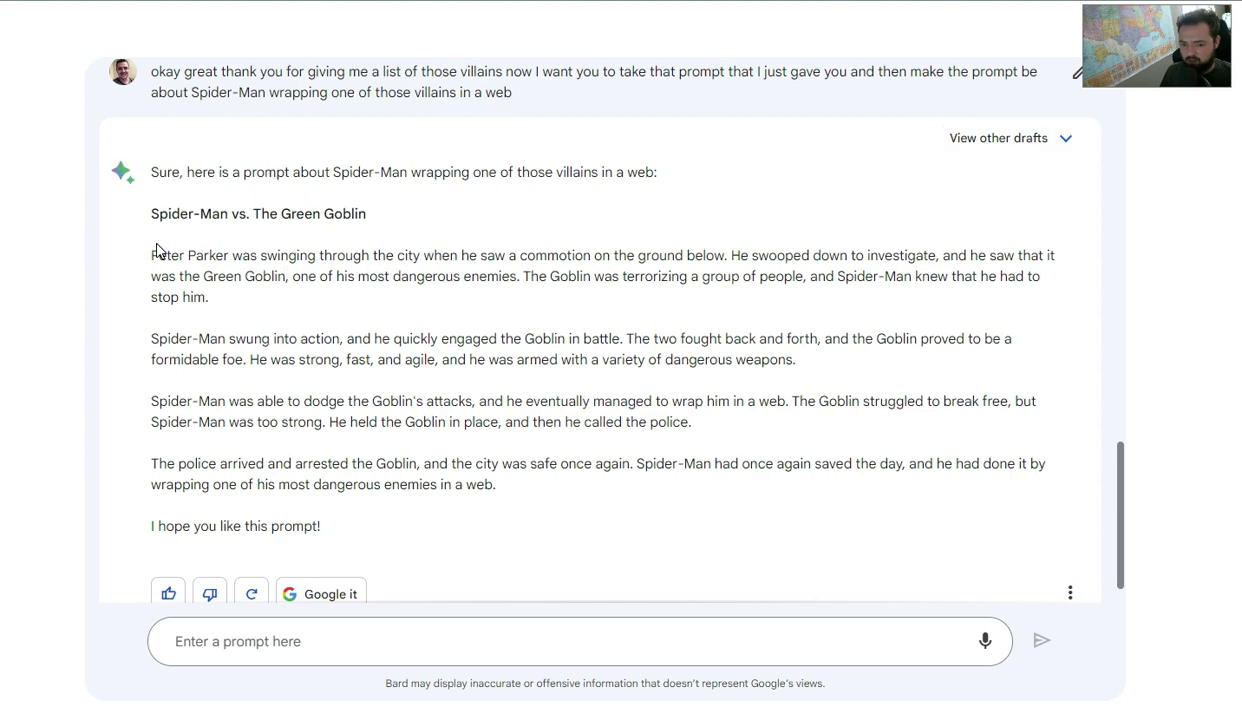
Dictate and send a request to turn the Green Goblin web story into a Midjourney prompt
left_click_drag(171, 255, 503, 515)
left_click(505, 512)
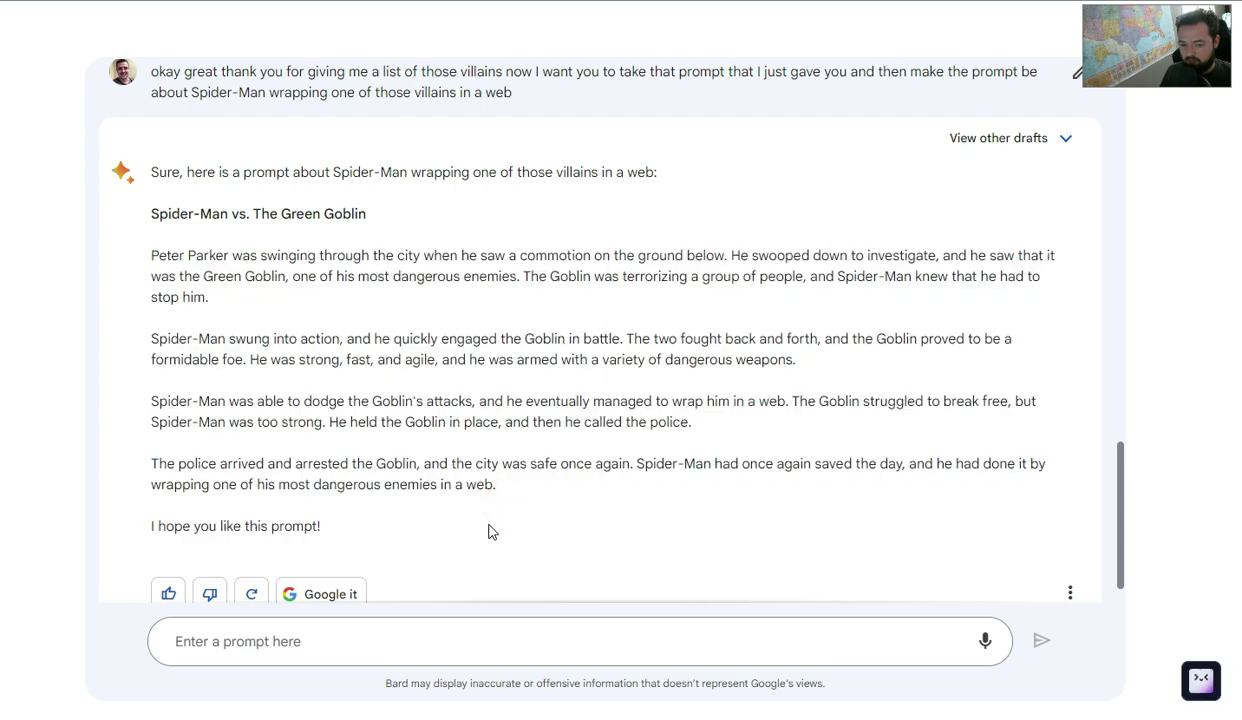
left_click(586, 637)
left_click(982, 641)
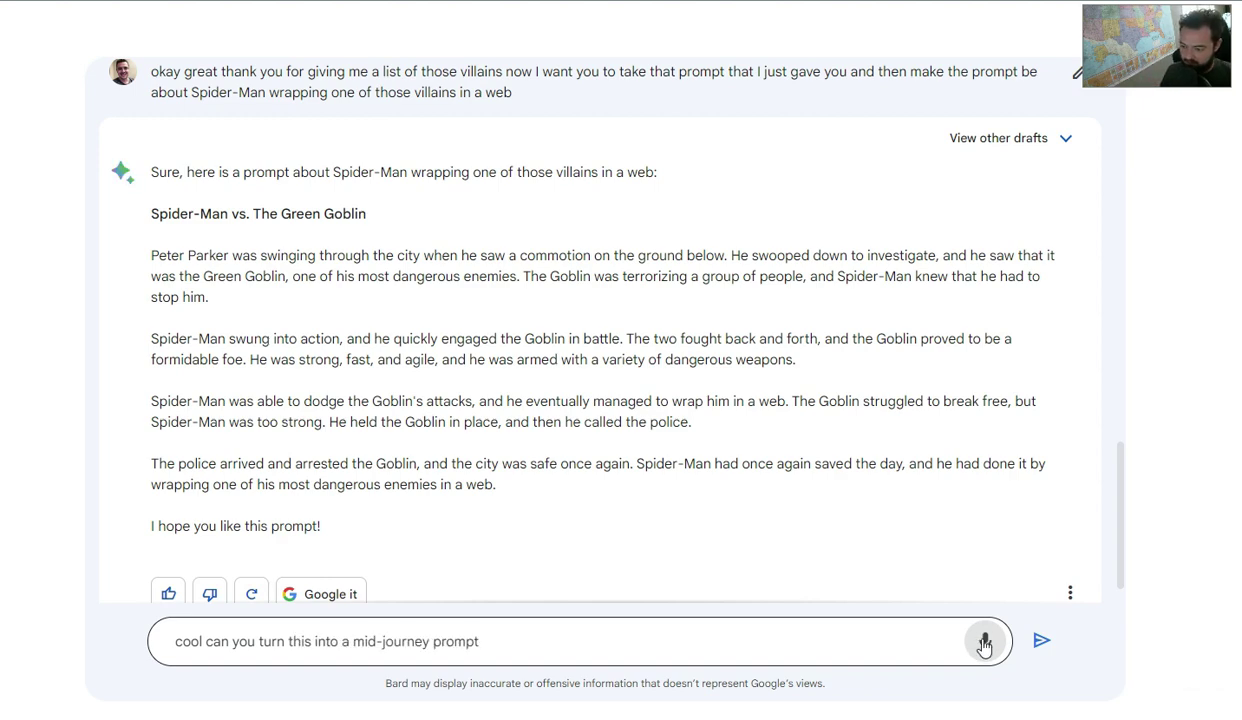
left_click(1038, 641)
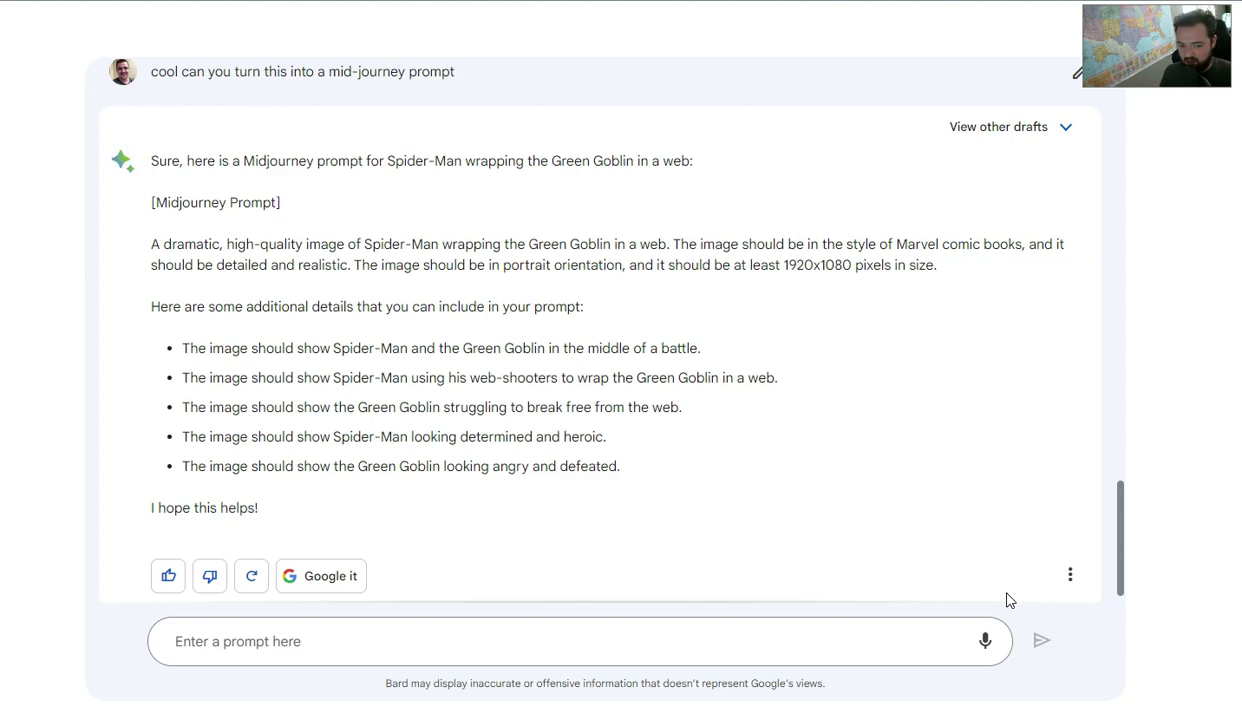
Send 'Can you make the prompt look like this -' followed by the pasted Spider-Man scene
left_click(579, 633)
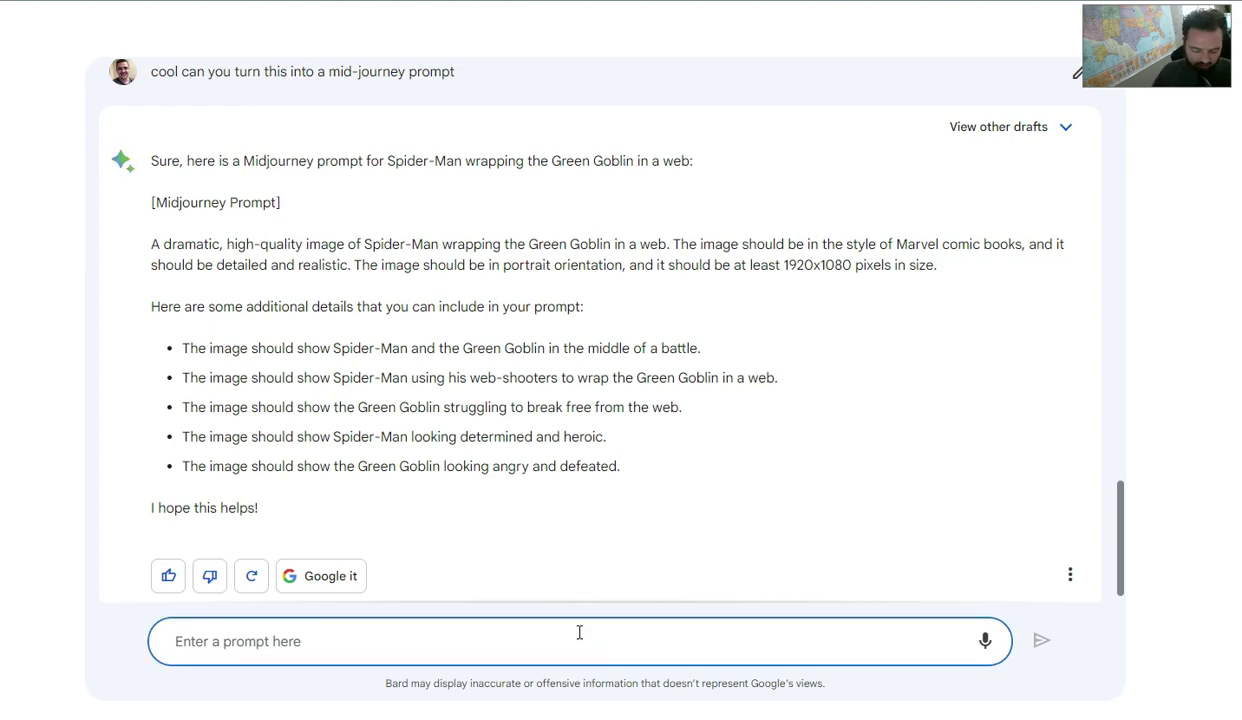
type("Can you make the")
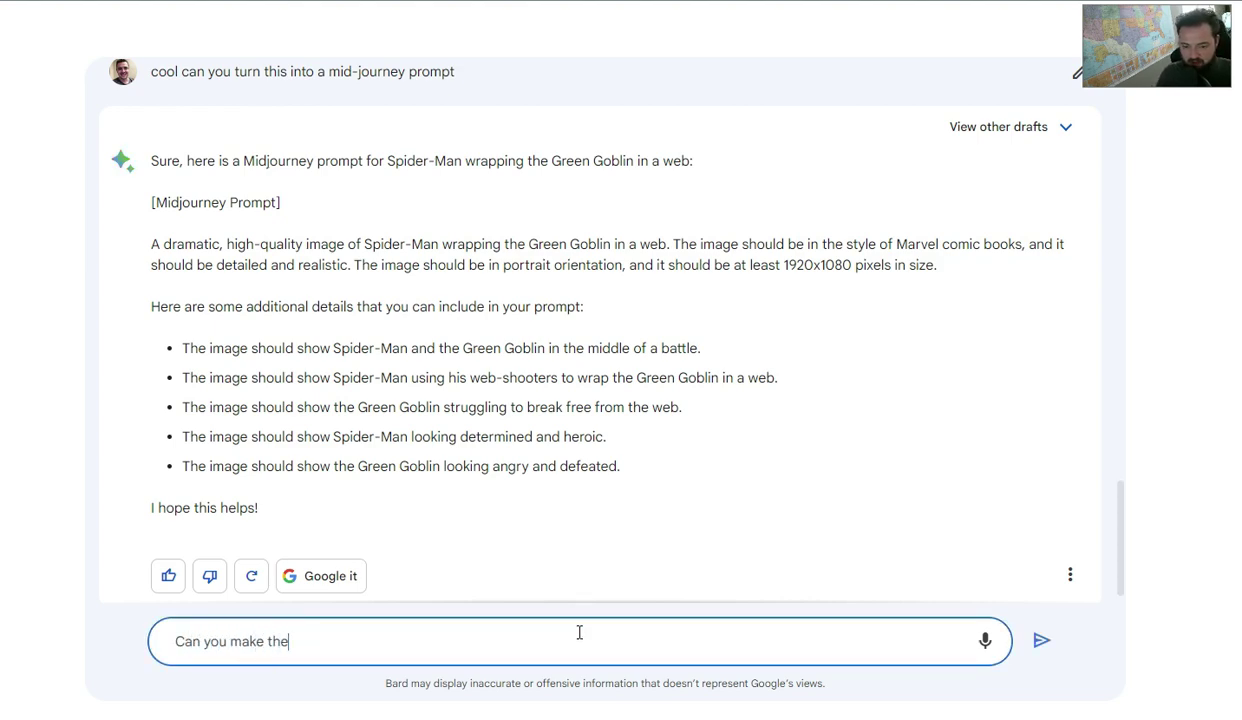
type(" prompt look like this -")
type("Spider-Man fighting a giant monster, his webs wrapped around the creature's body.")
key("Return")
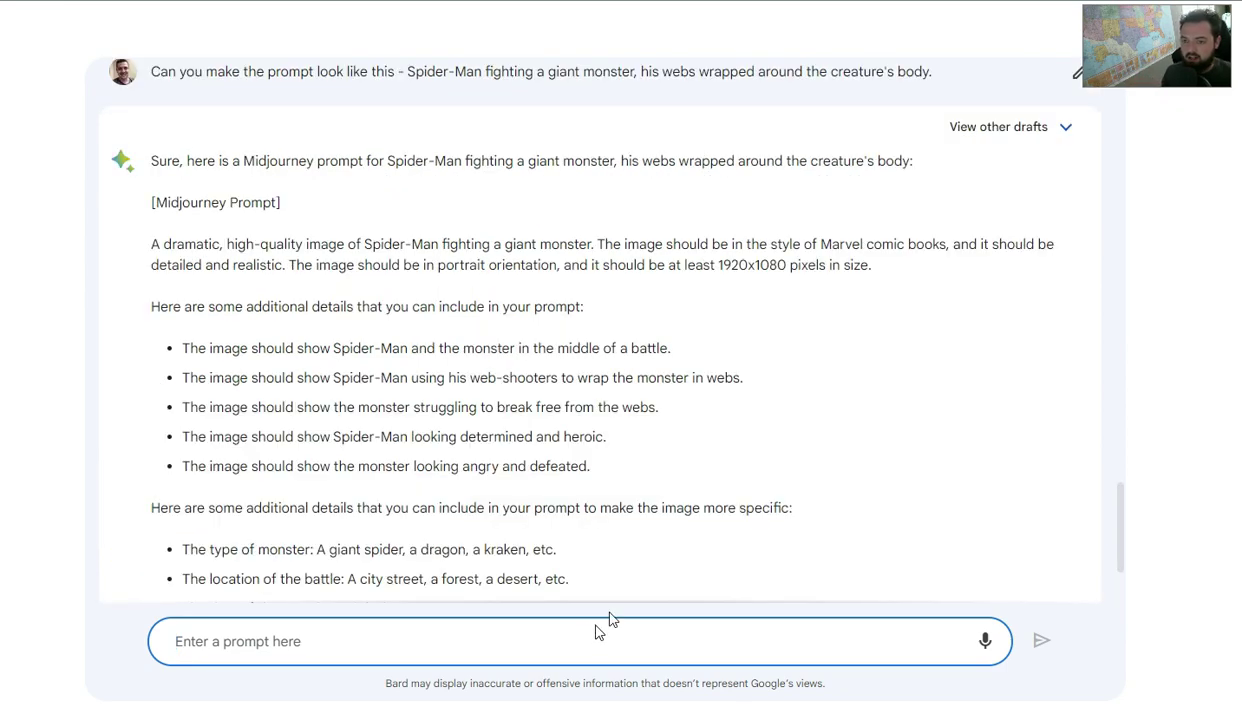
Select the earlier phrase about Spider-Man wrapping the Green Goblin in web
scroll(712, 435, "down", 2)
scroll(697, 453, "up", 2)
scroll(697, 453, "down", 2)
scroll(556, 390, "up", 2)
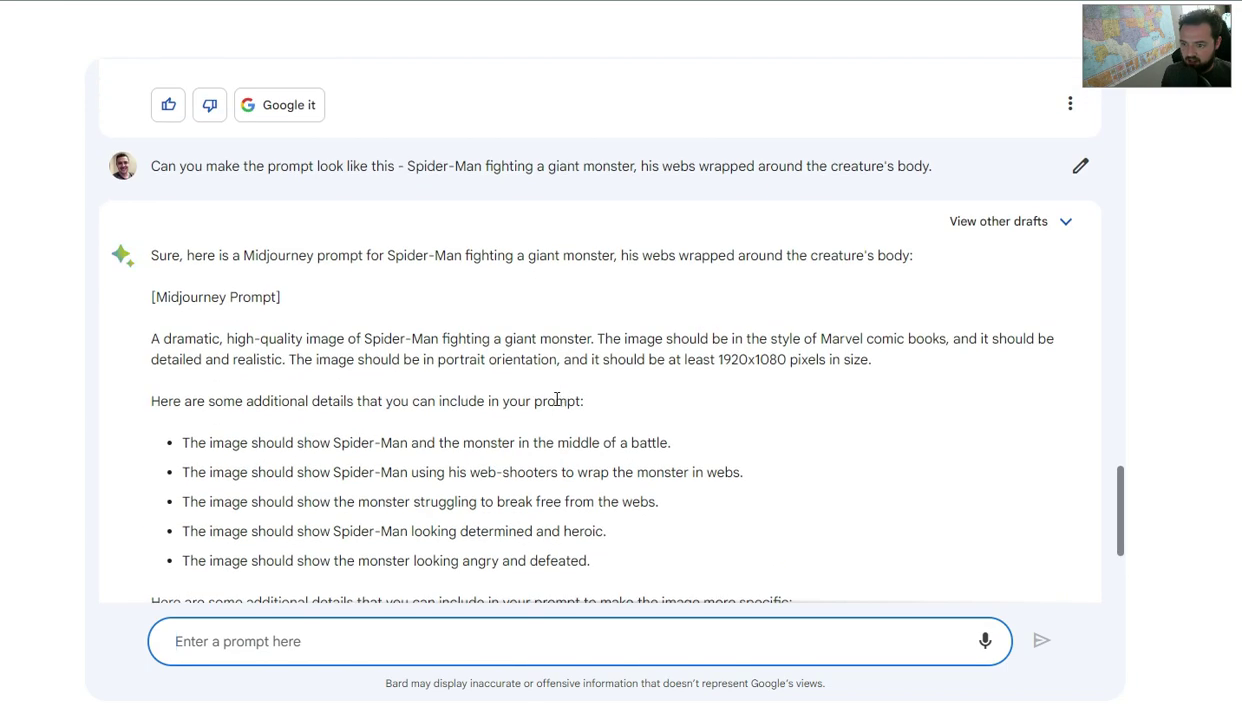
scroll(485, 463, "down", 1)
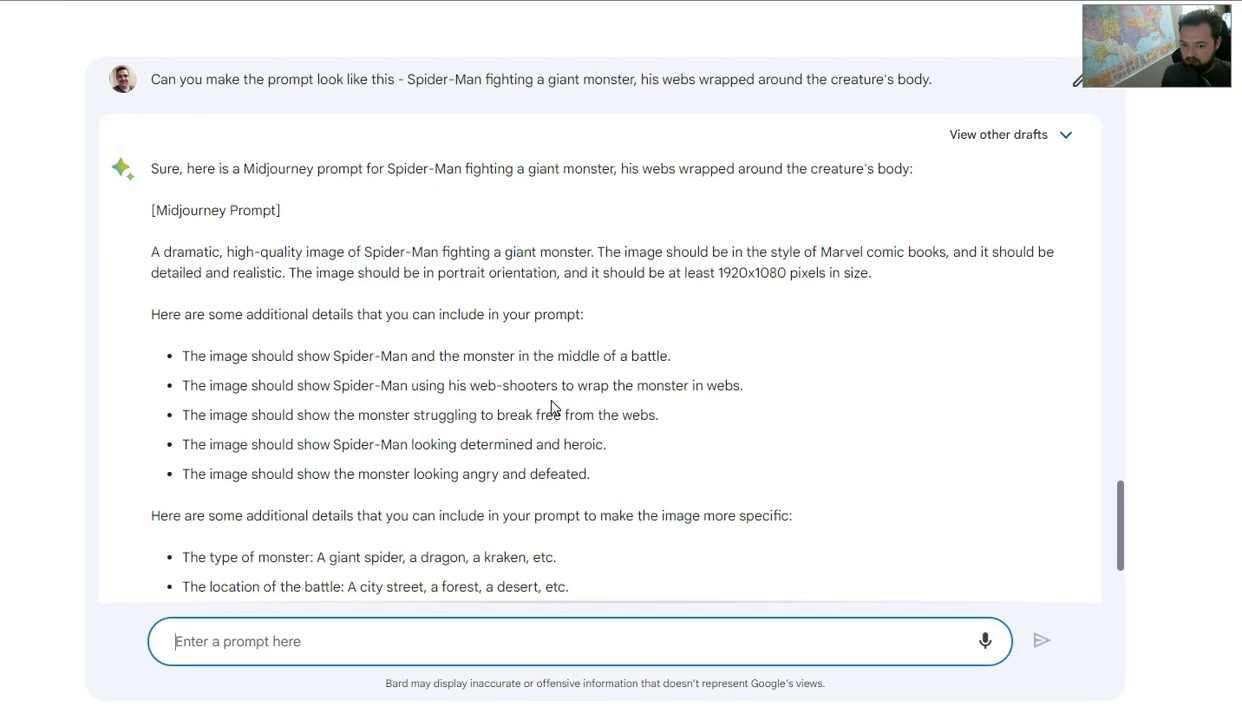
scroll(583, 408, "up", 3)
scroll(583, 408, "up", 1)
scroll(340, 258, "up", 1)
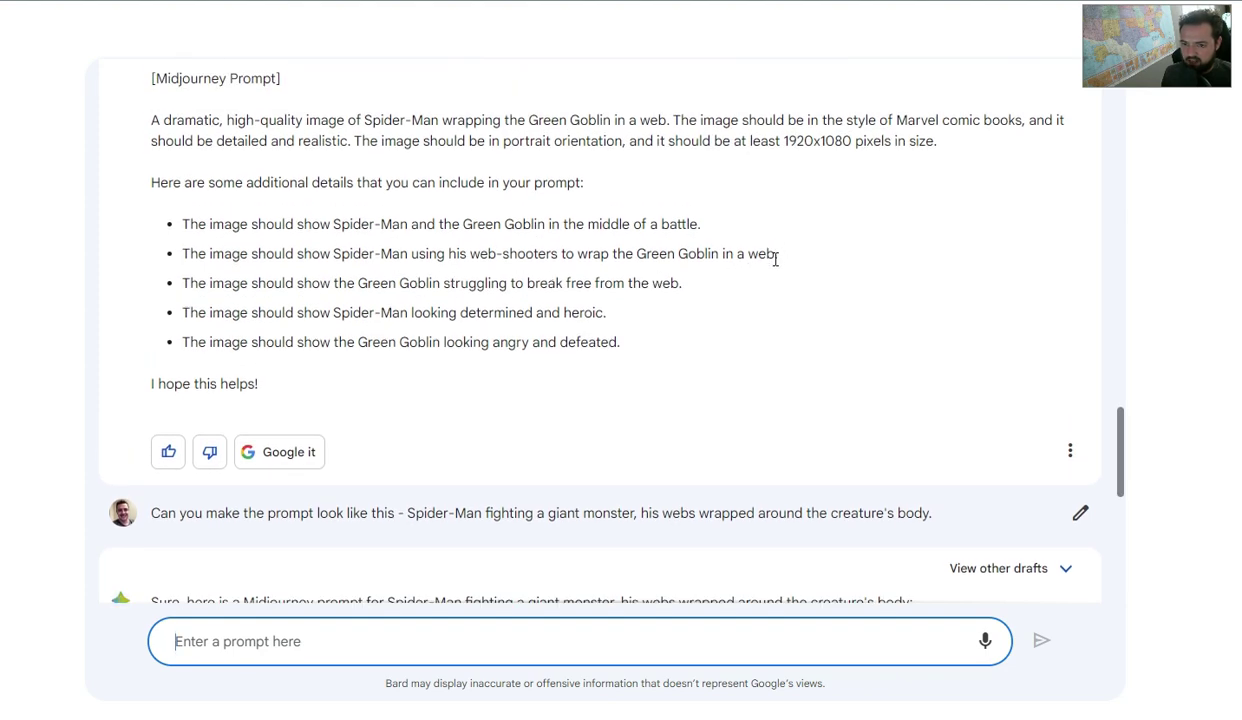
left_click_drag(776, 256, 331, 256)
key("ctrl+c")
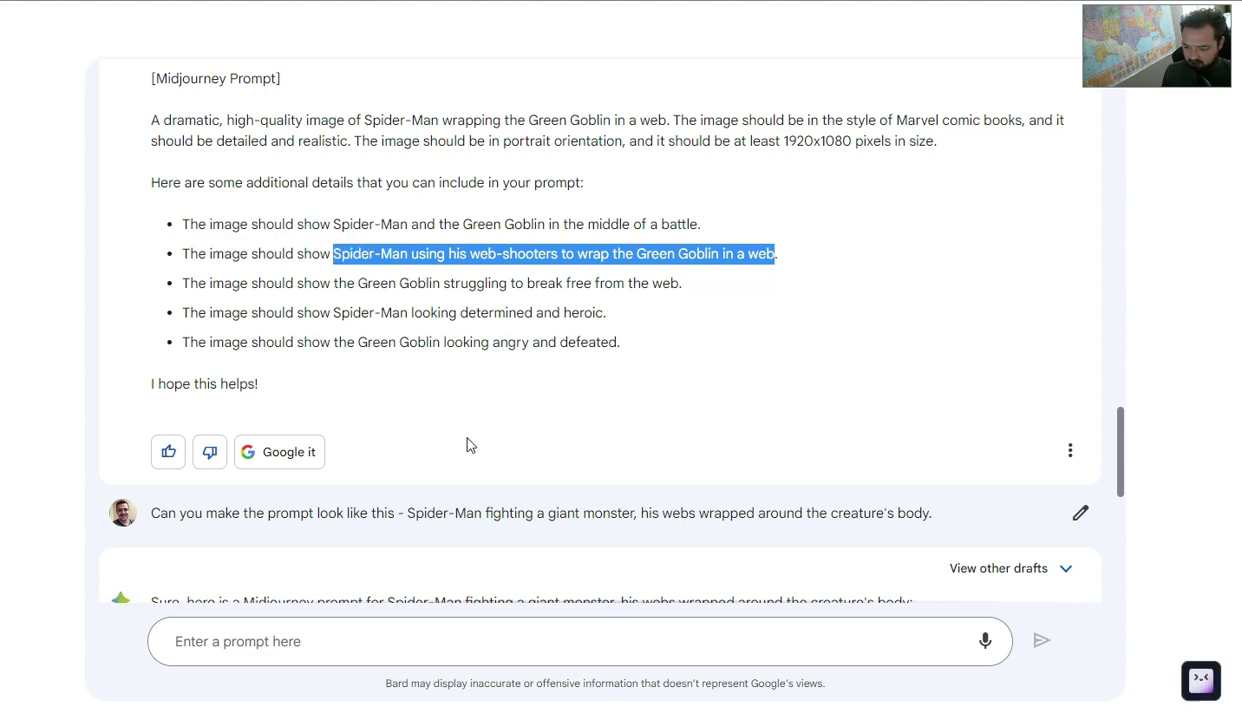
Submit the Green Goblin web-wrapping sentence to Midjourney with /imagine
key("alt+Tab")
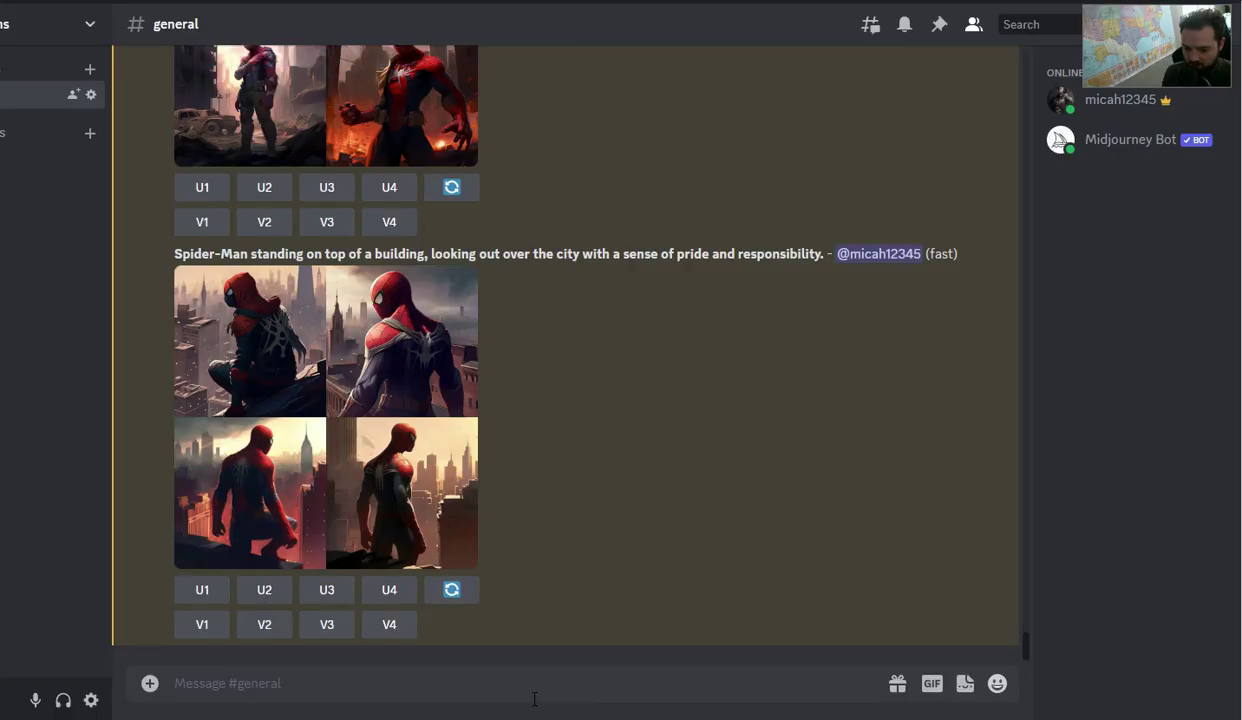
left_click(535, 690)
type("/")
key("Tab")
key("ctrl+v")
key("Return")
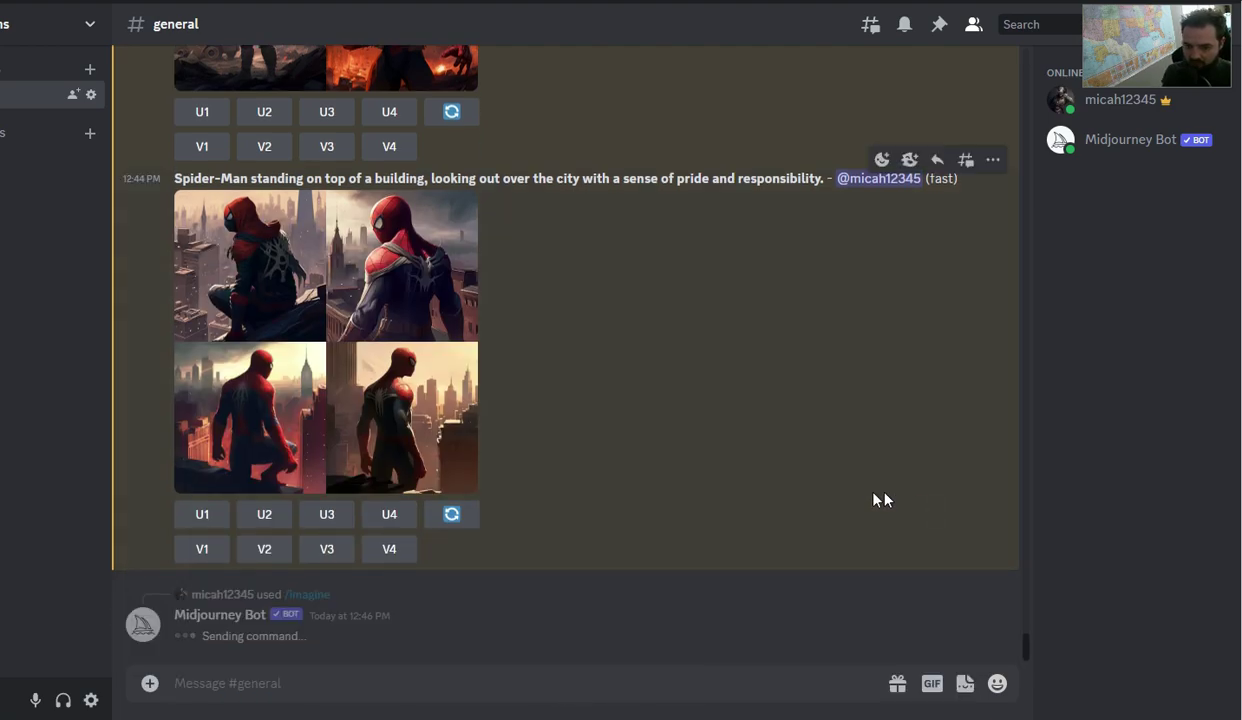
Preview the finished destroyed-city and rooftop Spider-Man image grids
scroll(840, 505, "up", 3)
scroll(834, 510, "up", 3)
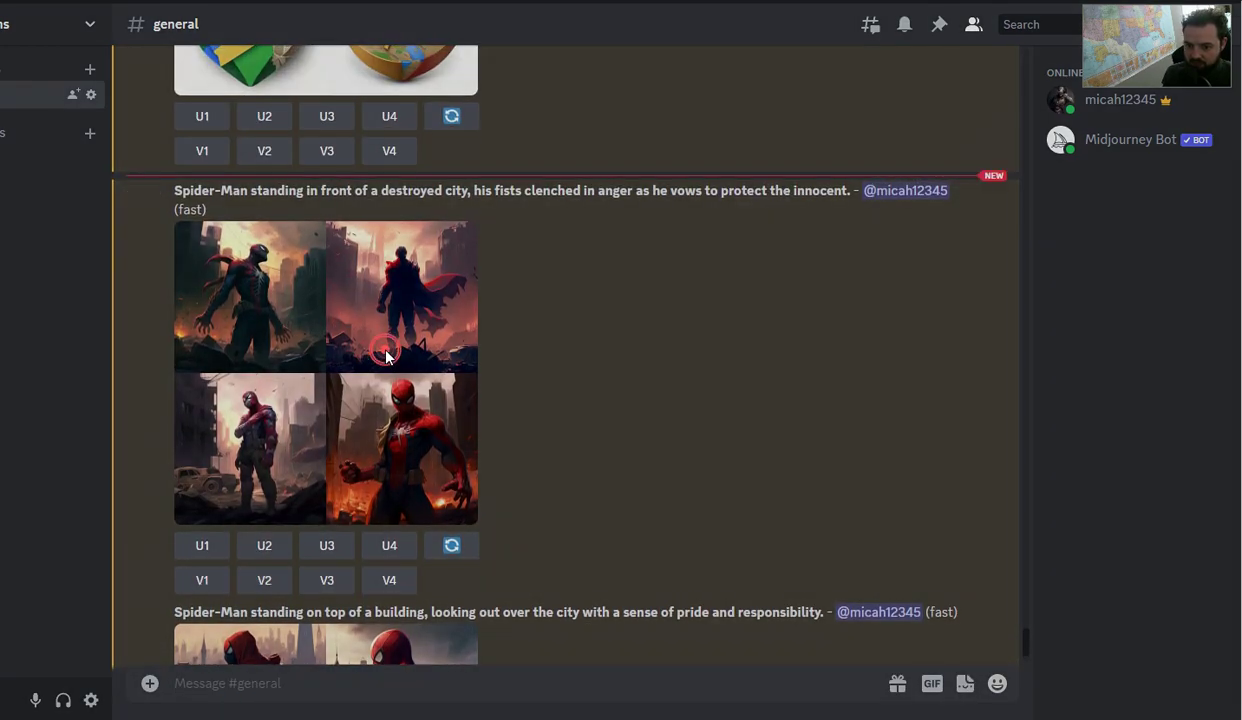
left_click(385, 354)
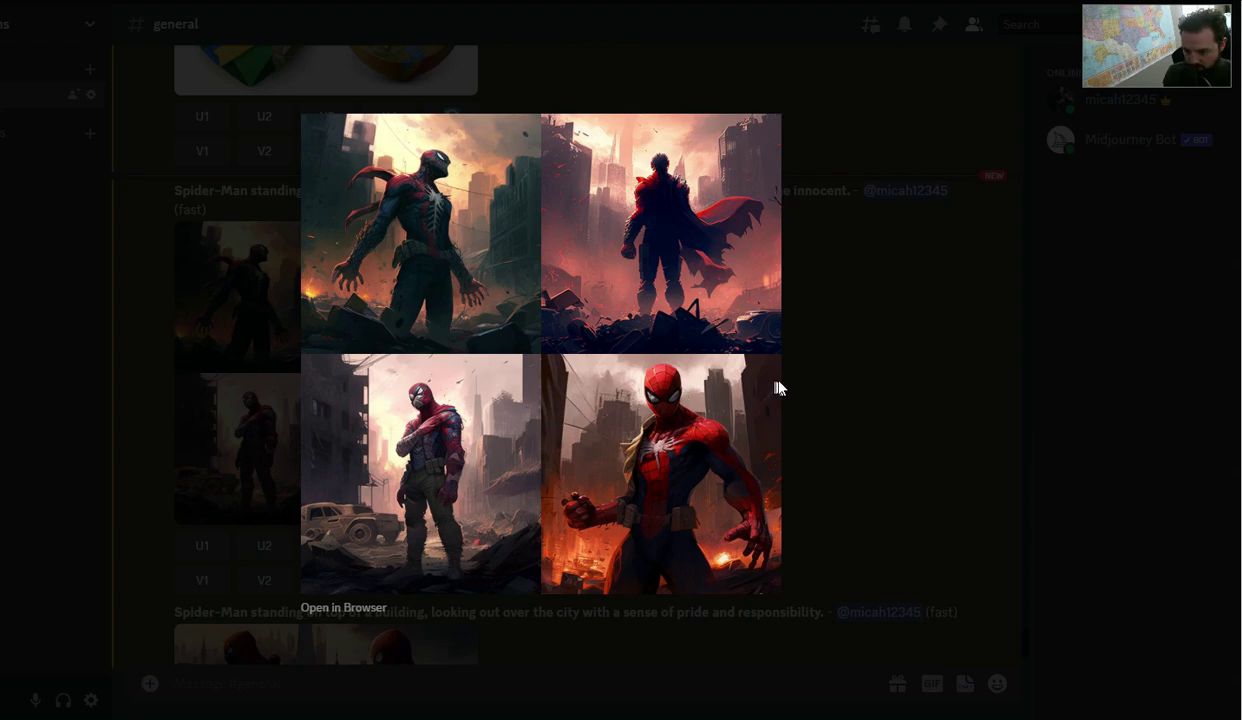
left_click(838, 387)
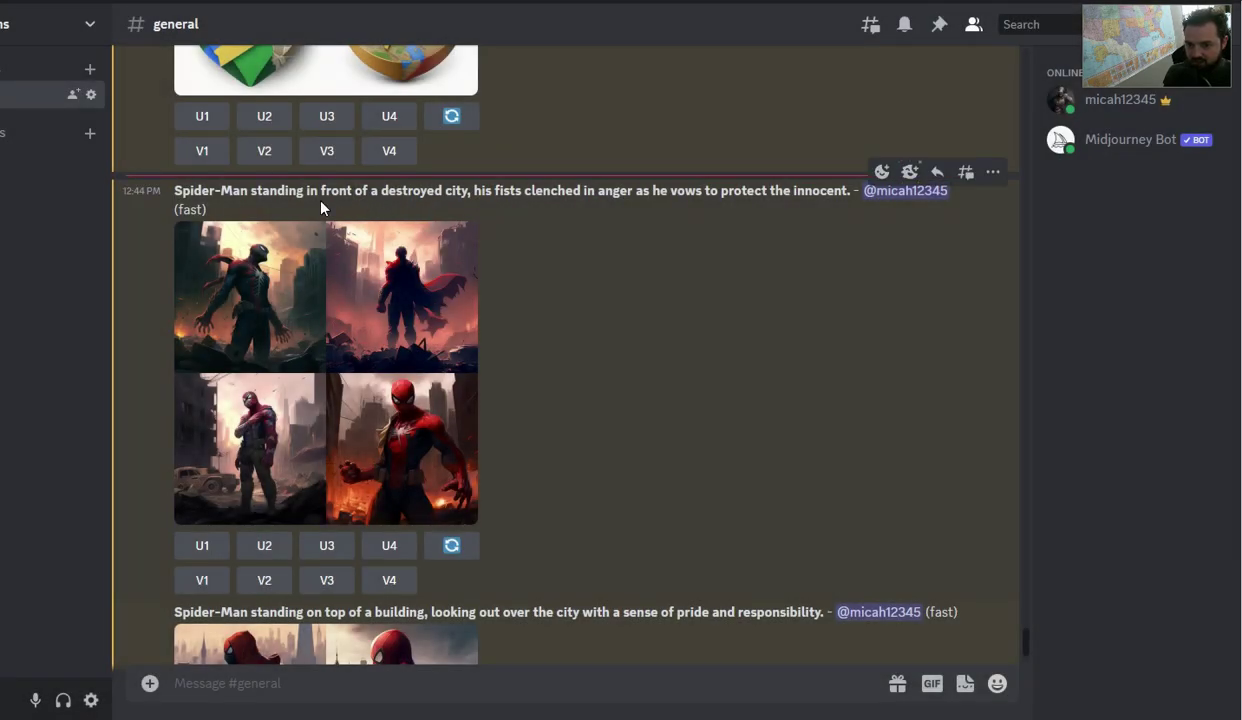
left_click(371, 367)
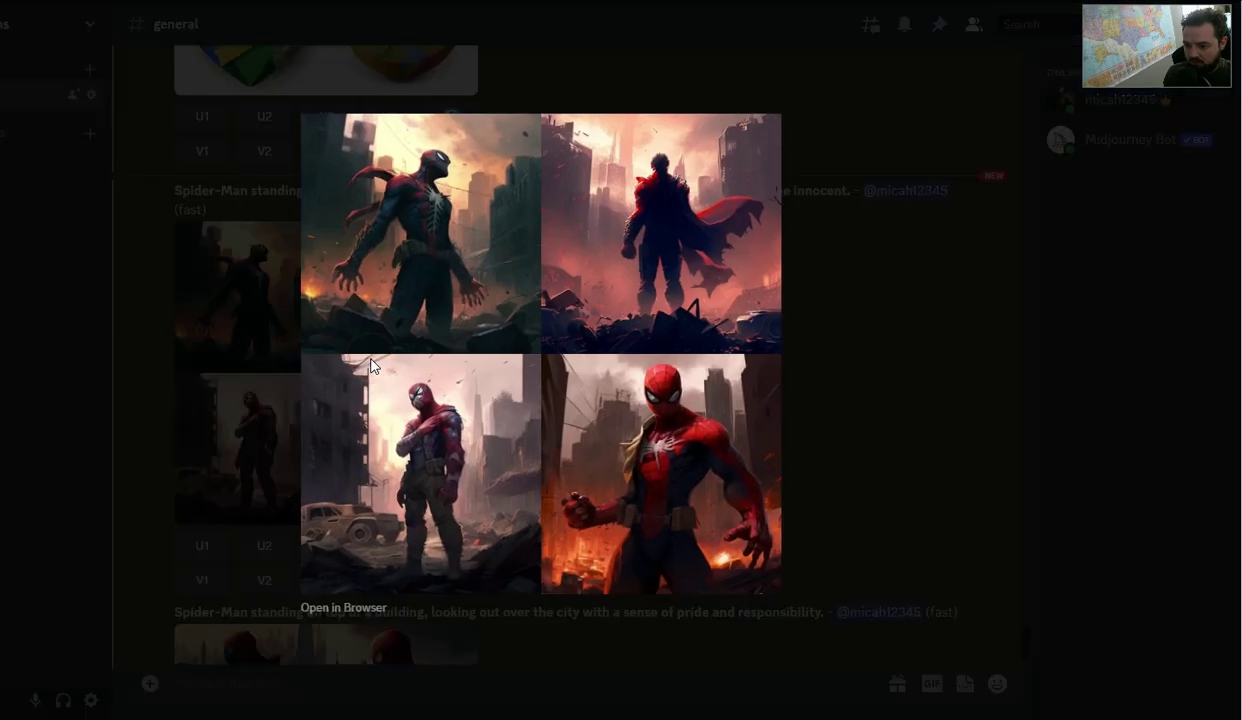
left_click(895, 517)
scroll(610, 424, "down", 4)
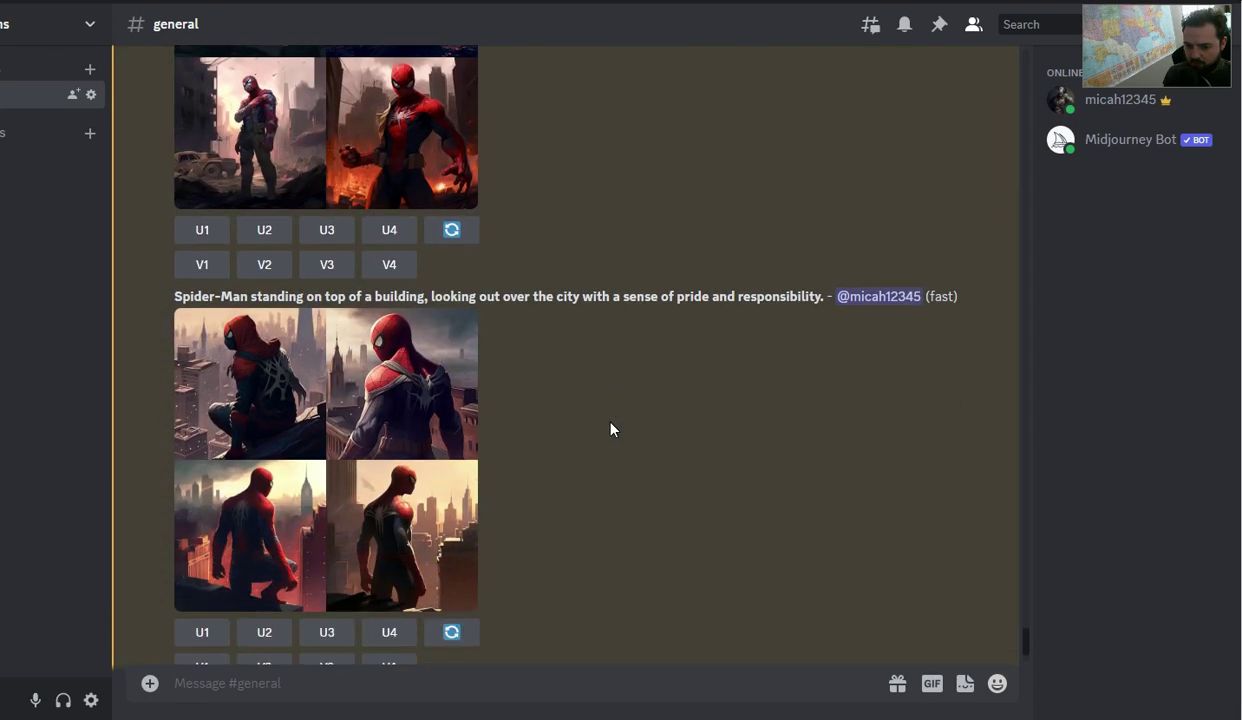
left_click(387, 403)
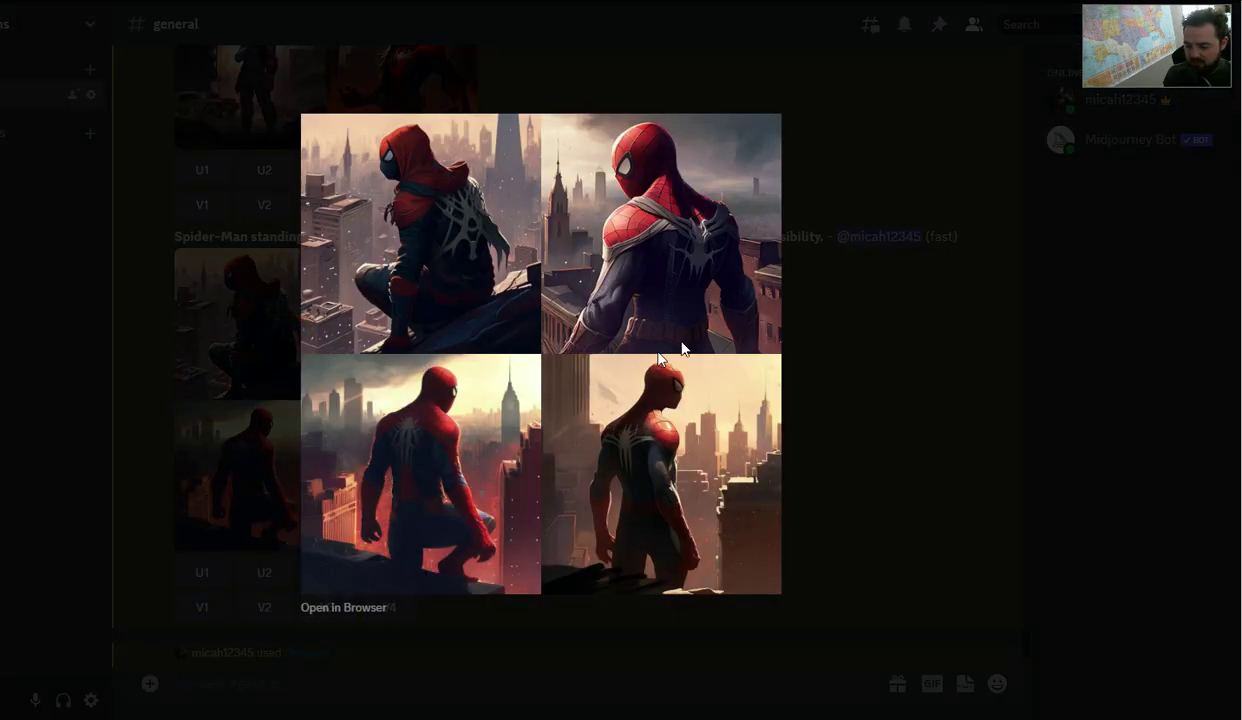
left_click(828, 468)
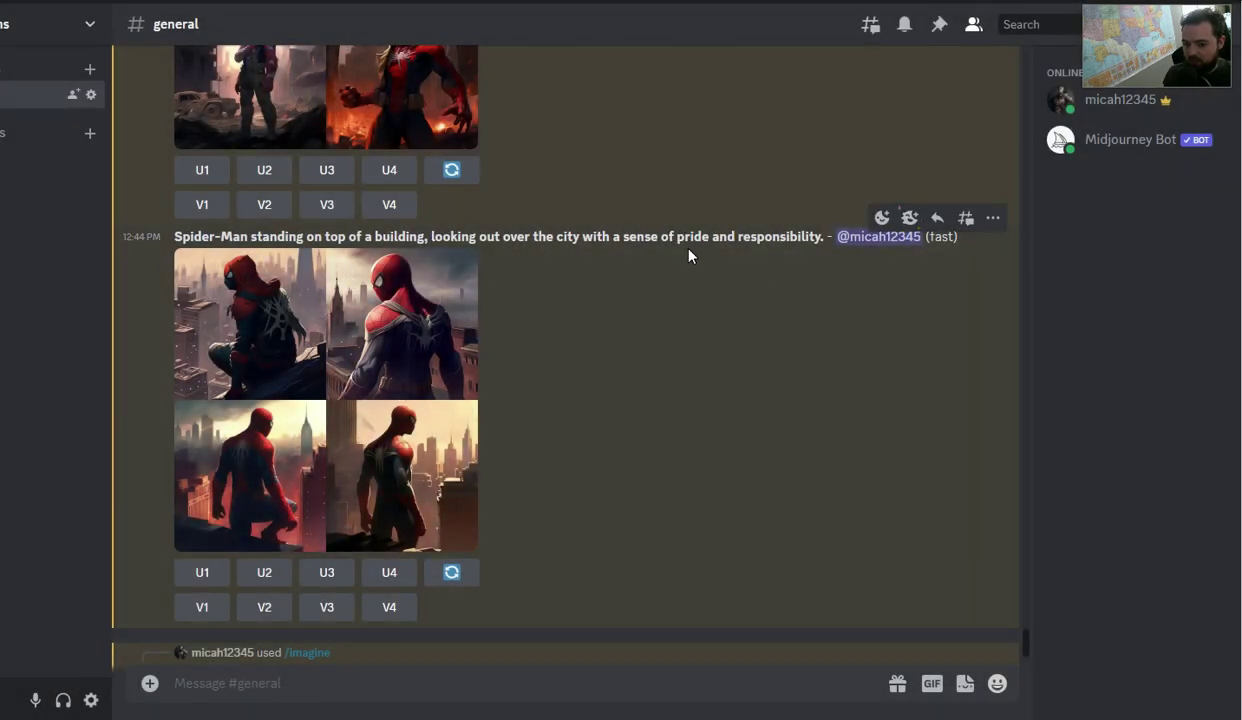
Select the destroyed-city prompt sentence from its Discord message
scroll(688, 256, "up", 4)
triple_click(614, 192)
left_click(823, 194)
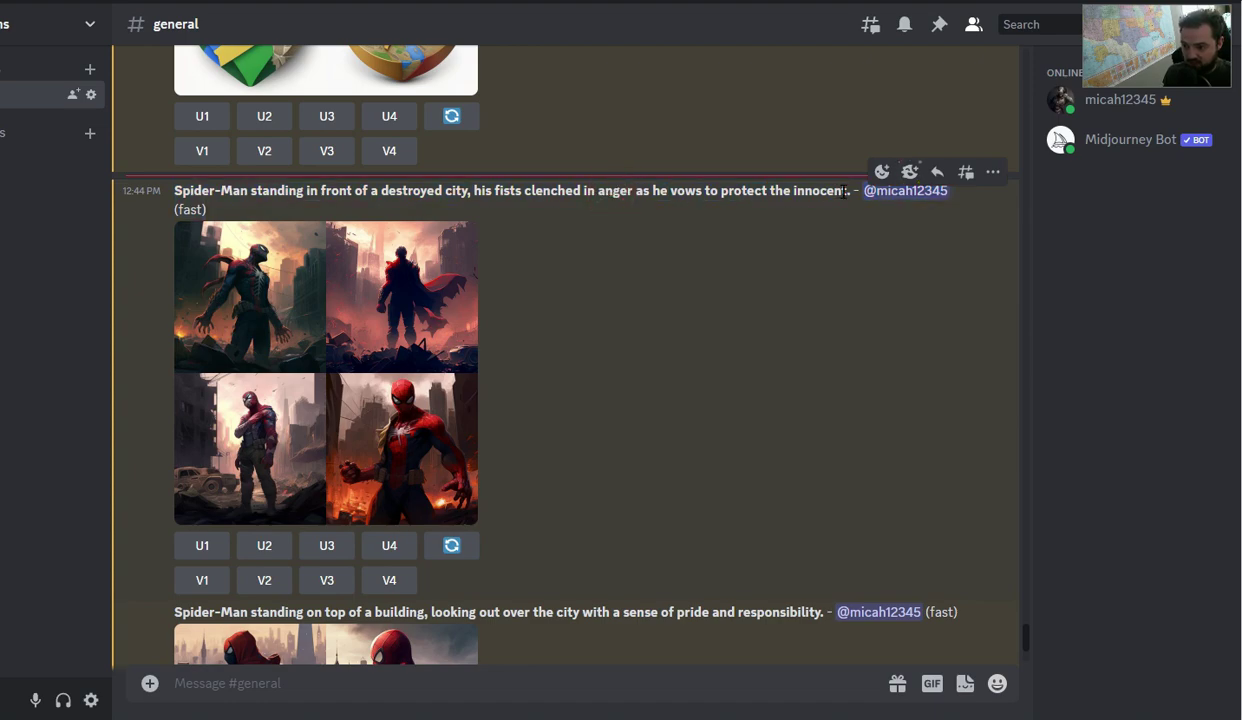
left_click_drag(844, 192, 176, 188)
key("ctrl+c")
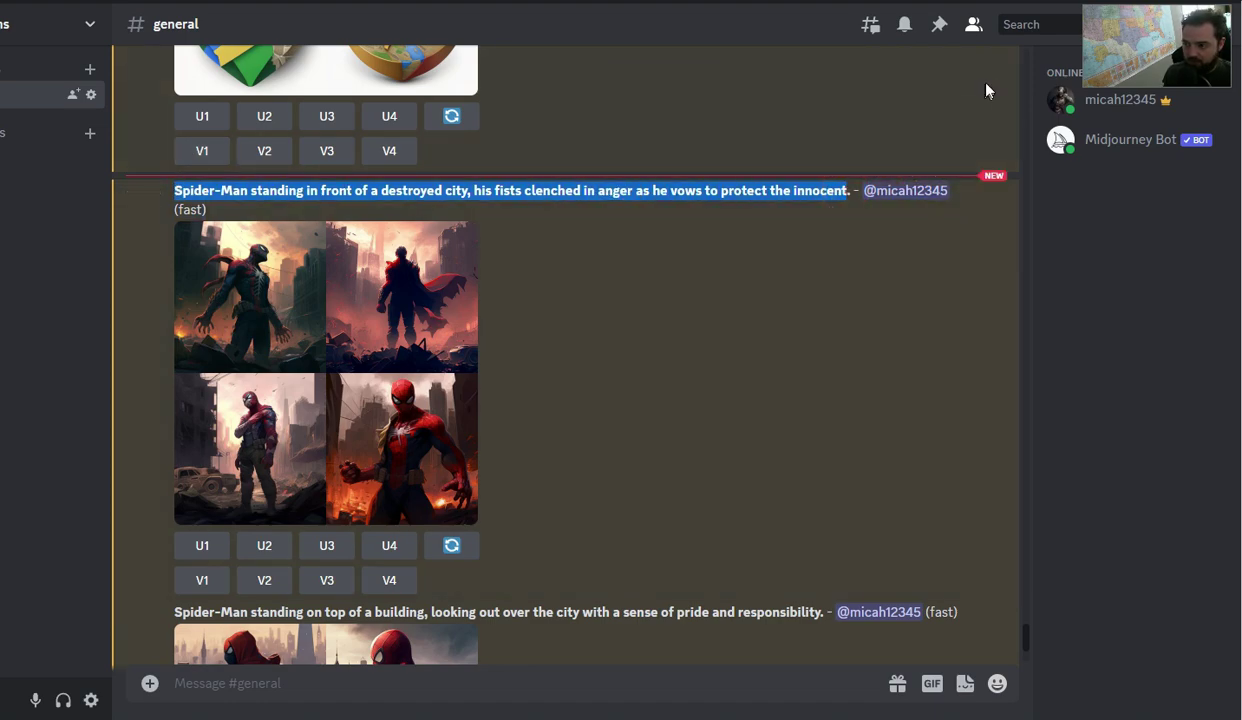
Start a Bard message saying the prompt doesn't show Spider-Man with a suit that makes sense
key("alt+Tab")
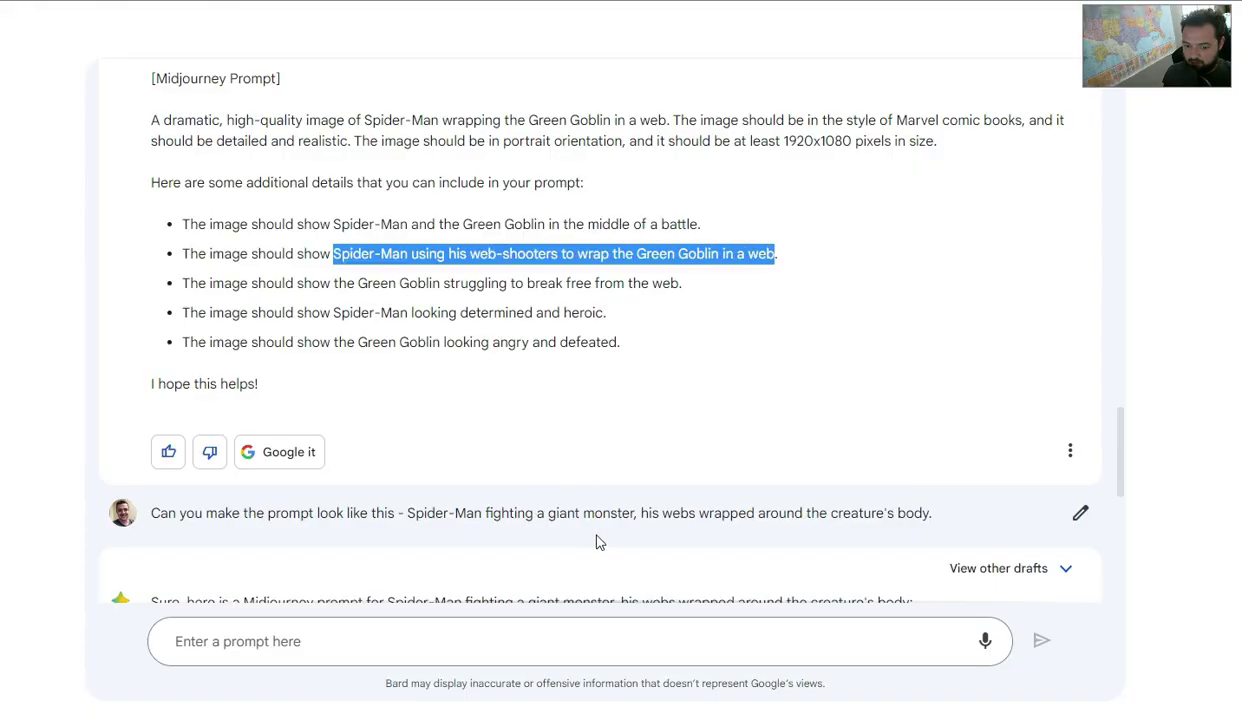
scroll(845, 518, "down", 5)
scroll(843, 522, "down", 2)
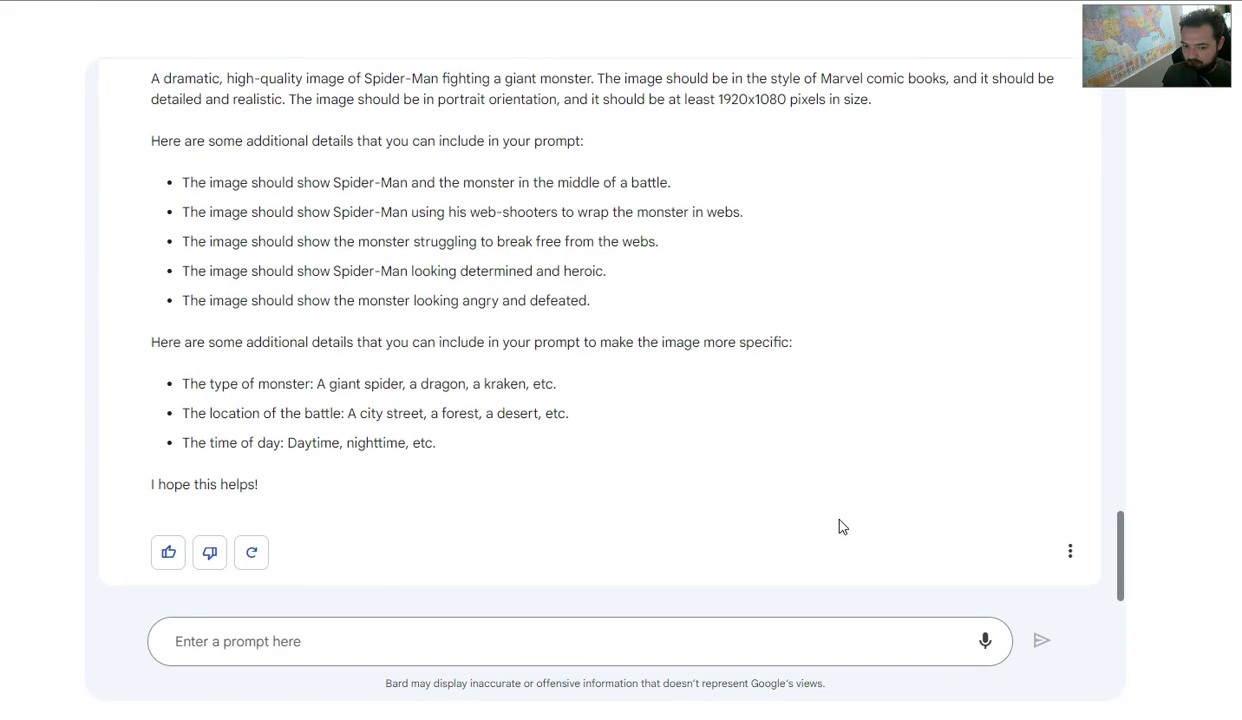
left_click(536, 640)
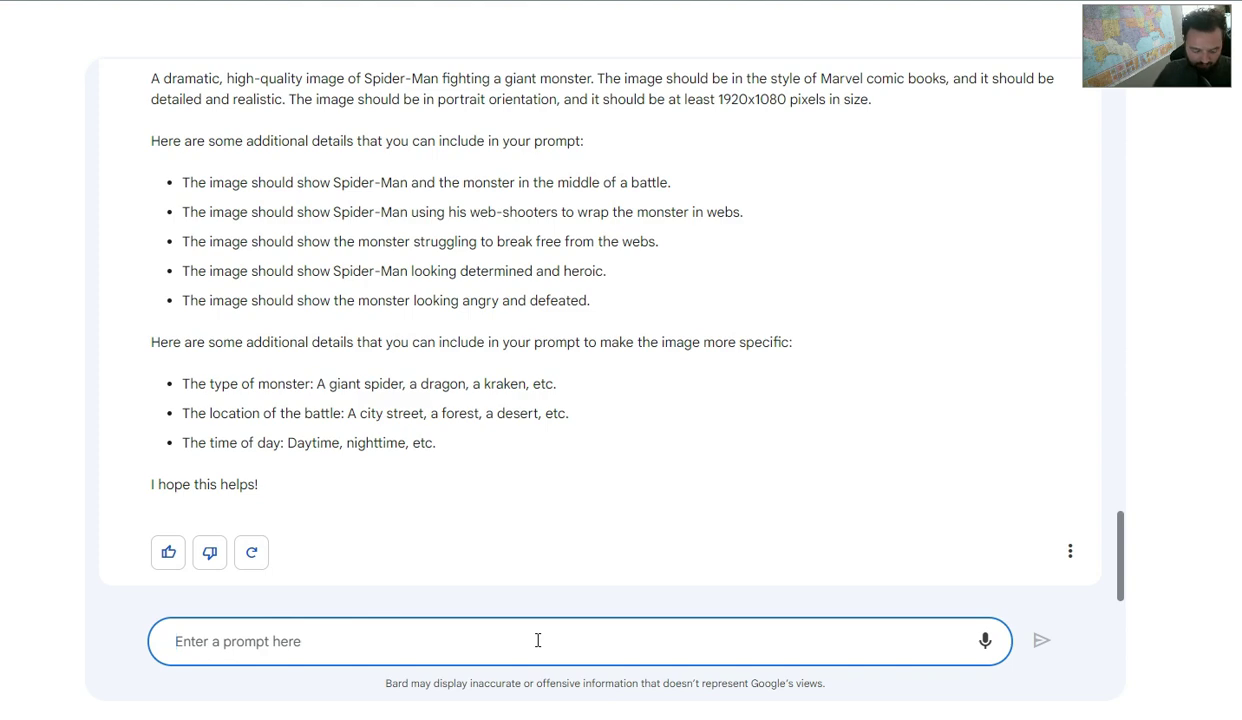
type("This pro")
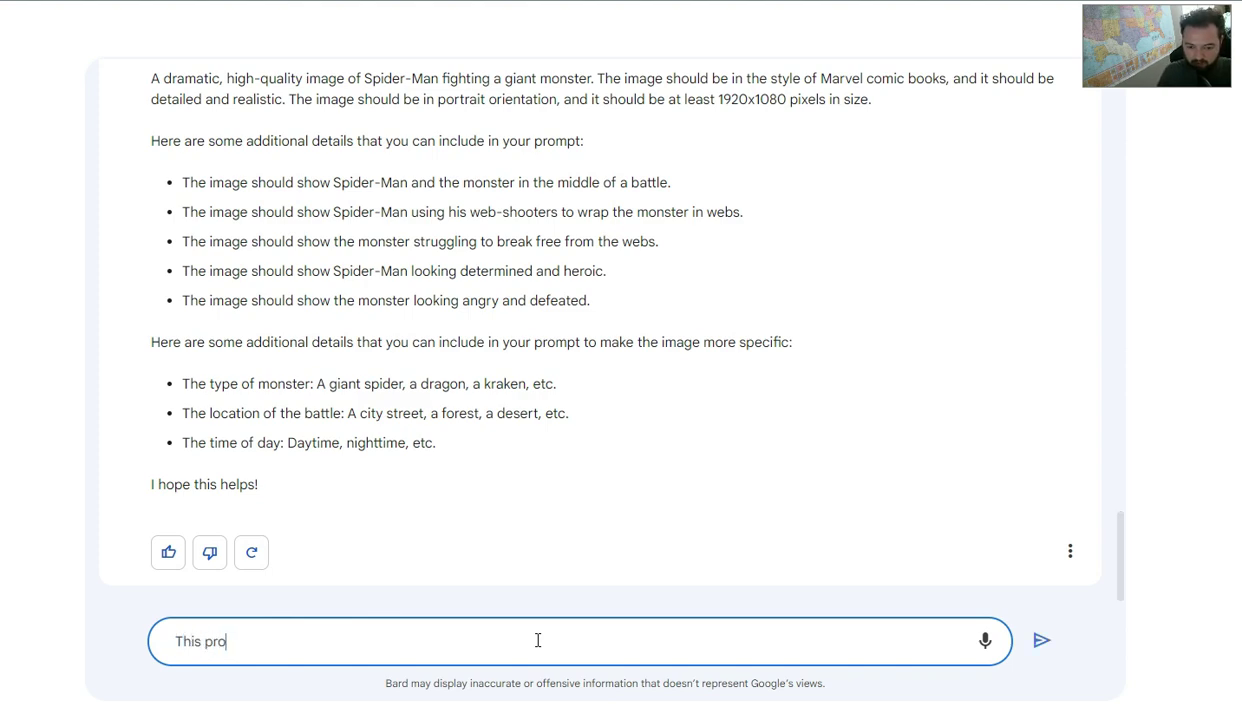
type("mpt does not show")
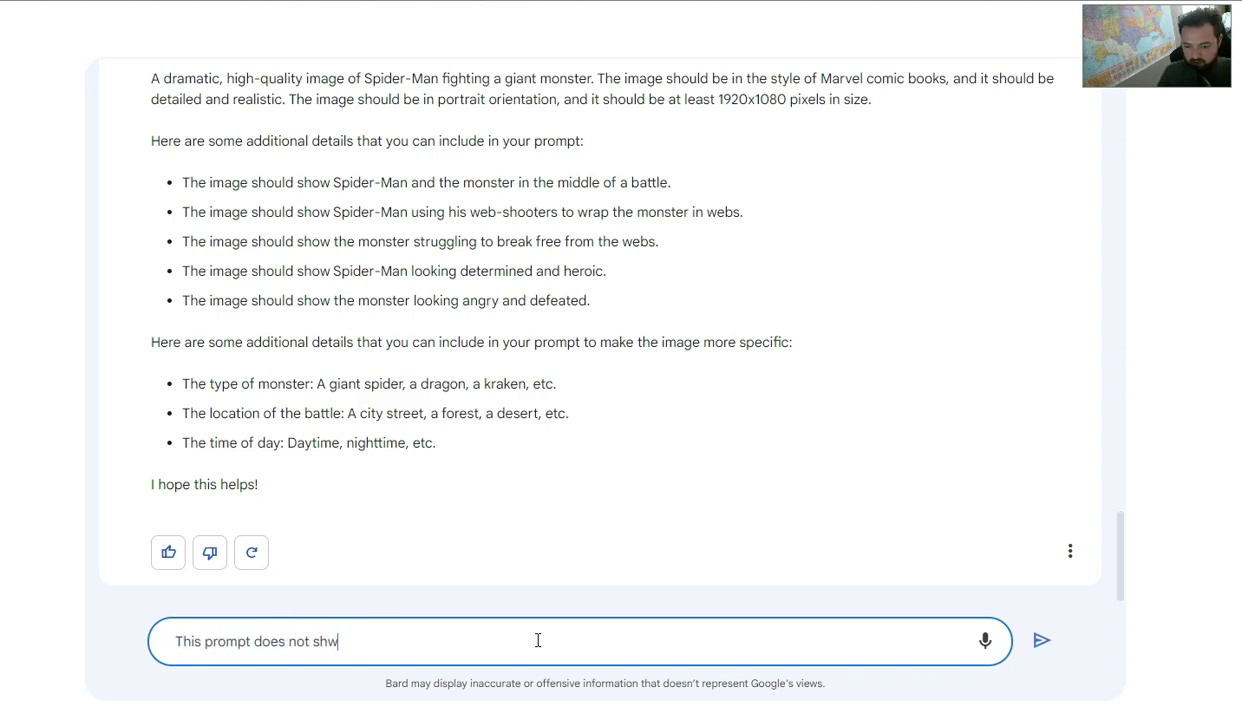
type(" Spiderman in a clear")
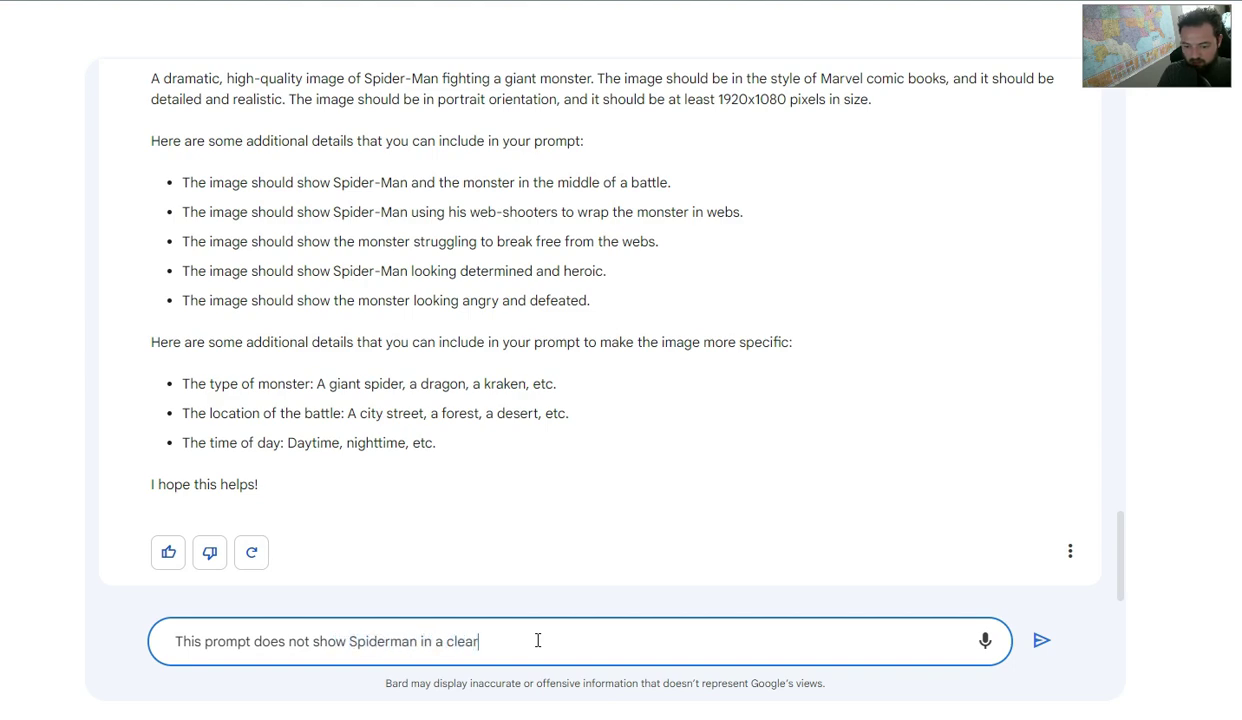
type(" visual r")
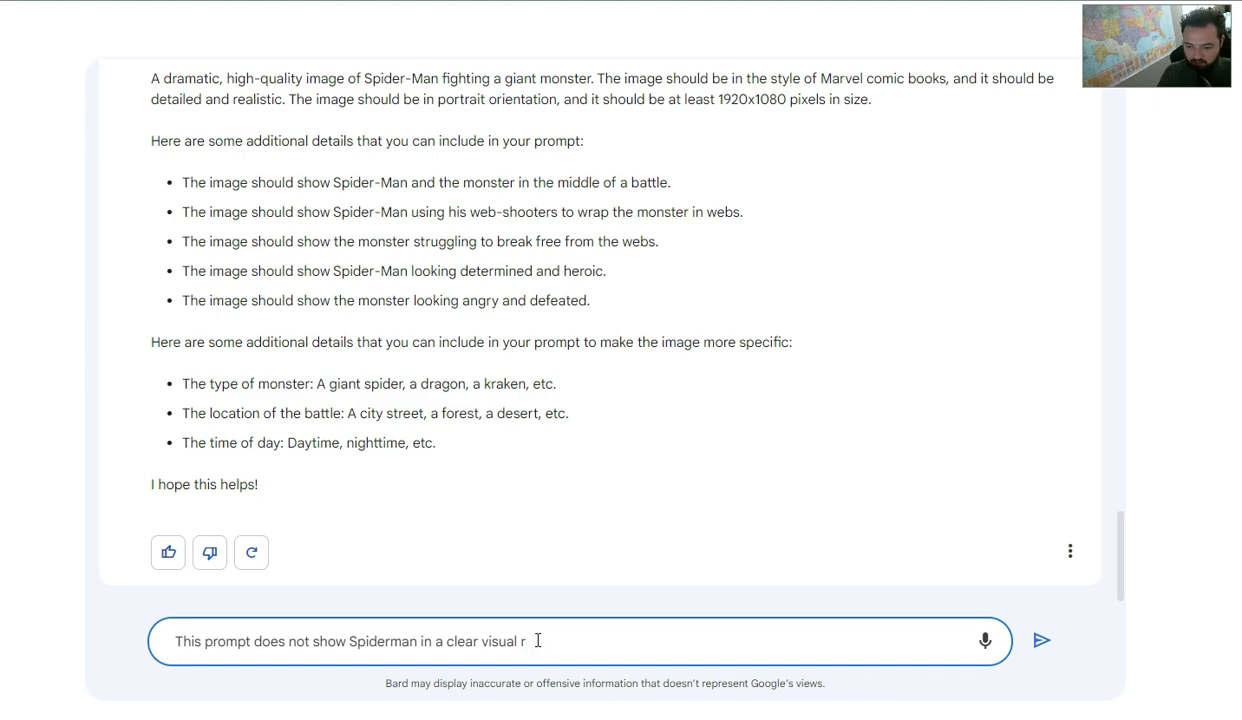
key("BackSpace")
key("BackSpace")
key("BackSpace")
key("BackSpace")
key("BackSpace")
key("BackSpace")
key("BackSpace")
key("BackSpace")
key("BackSpace")
key("BackSpace")
key("BackSpace")
key("BackSpace")
key("BackSpace")
key("BackSpace")
type("with a suit that makes sense")
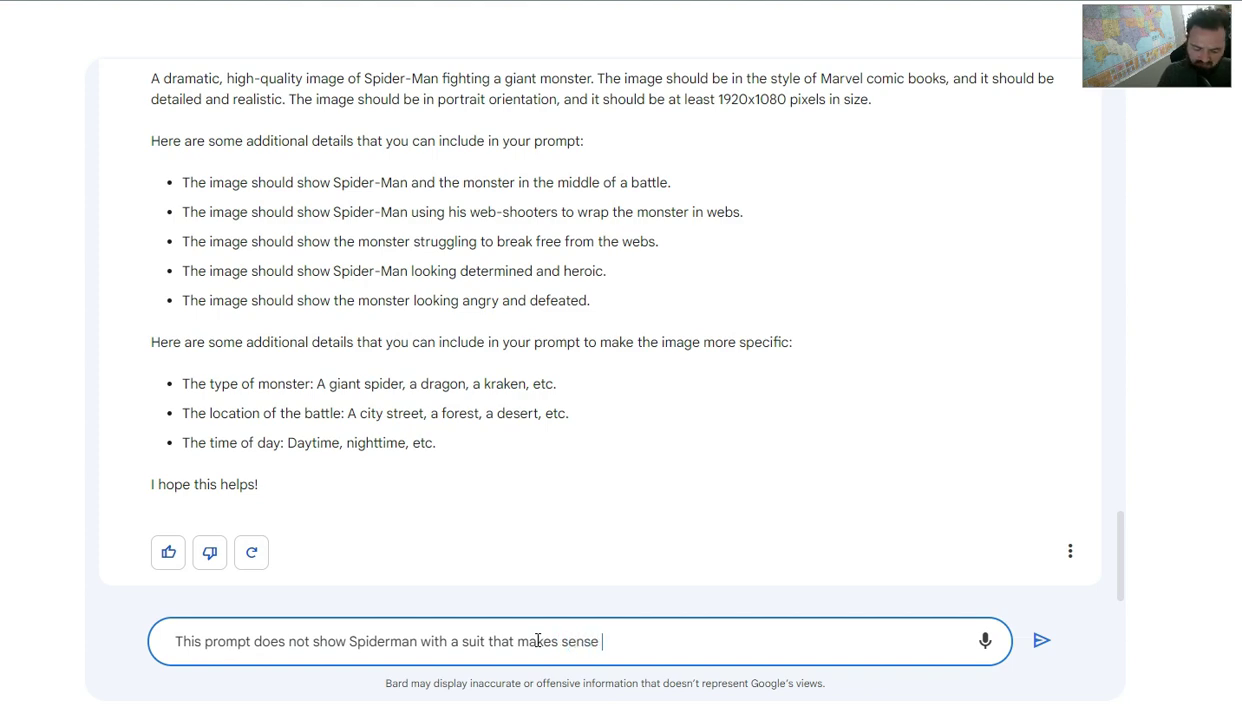
Paste the destroyed-city prompt, ask Bard to redefine it for spider-suit clarity, and send
key("ctrl+v")
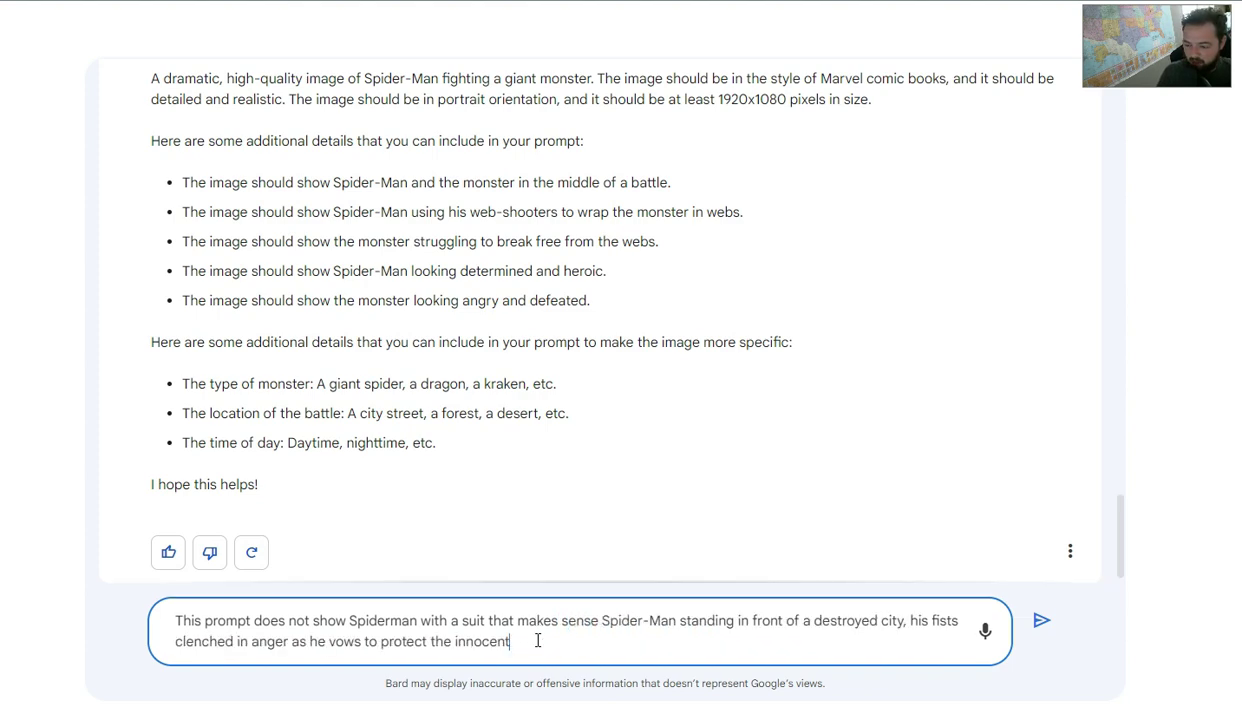
key("shift+Return")
key("shift+Return")
type("Can yo")
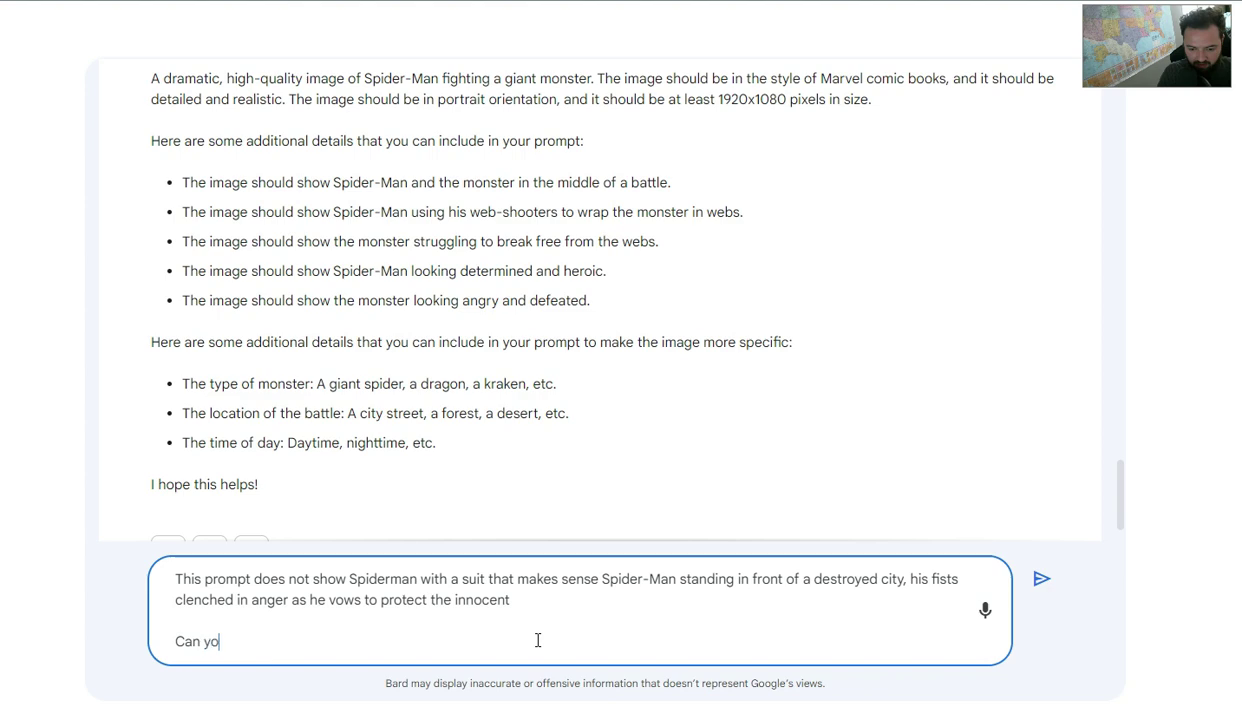
type("u redefine this prompt to give midjourney clarity of wha")
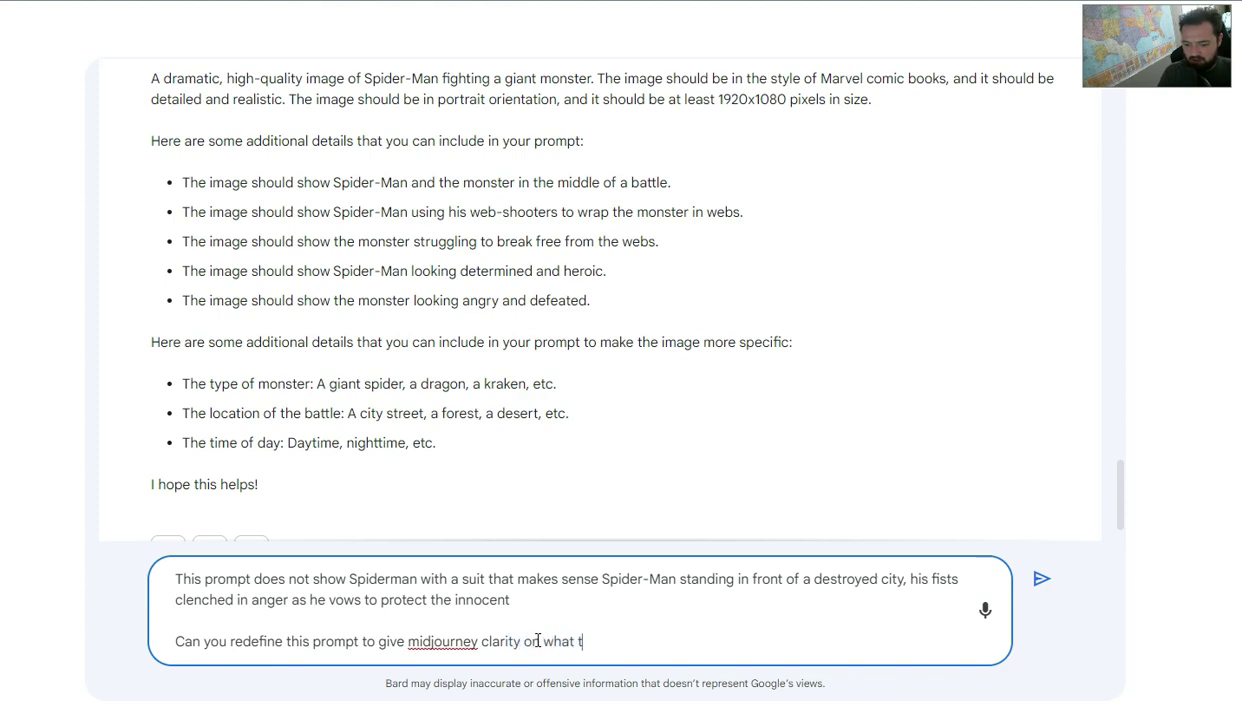
type("t the spider suit should look like?")
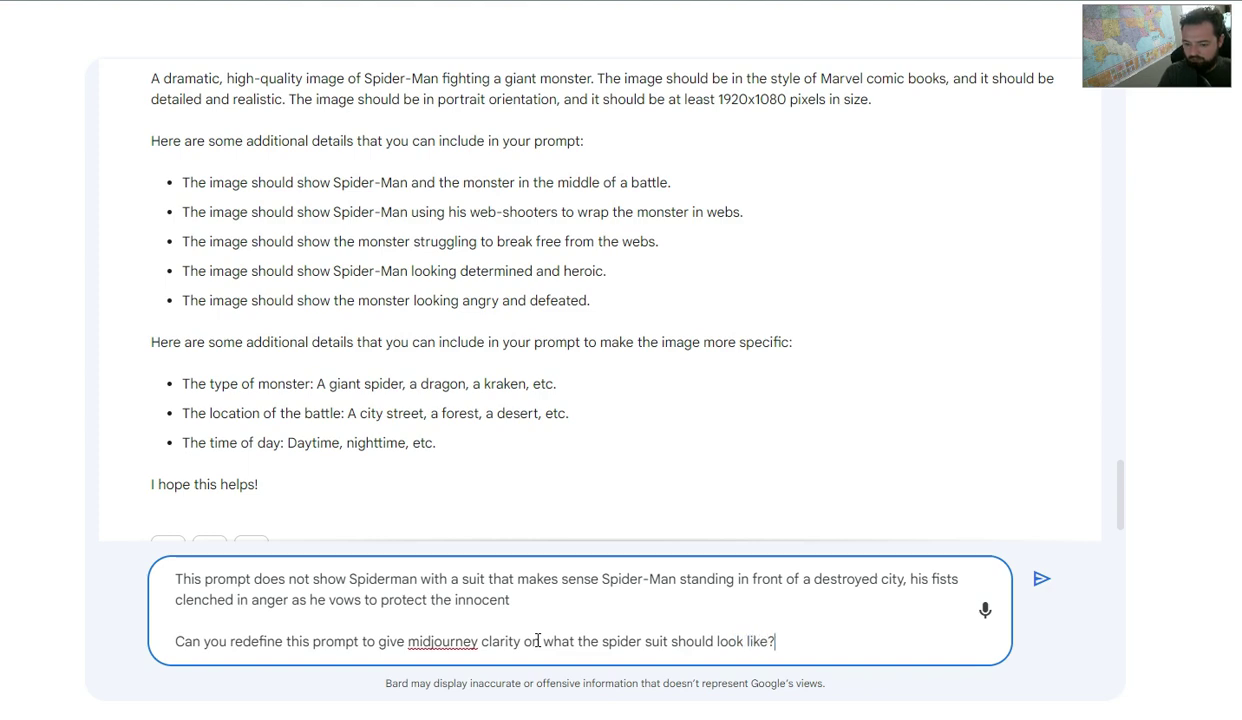
key("Return")
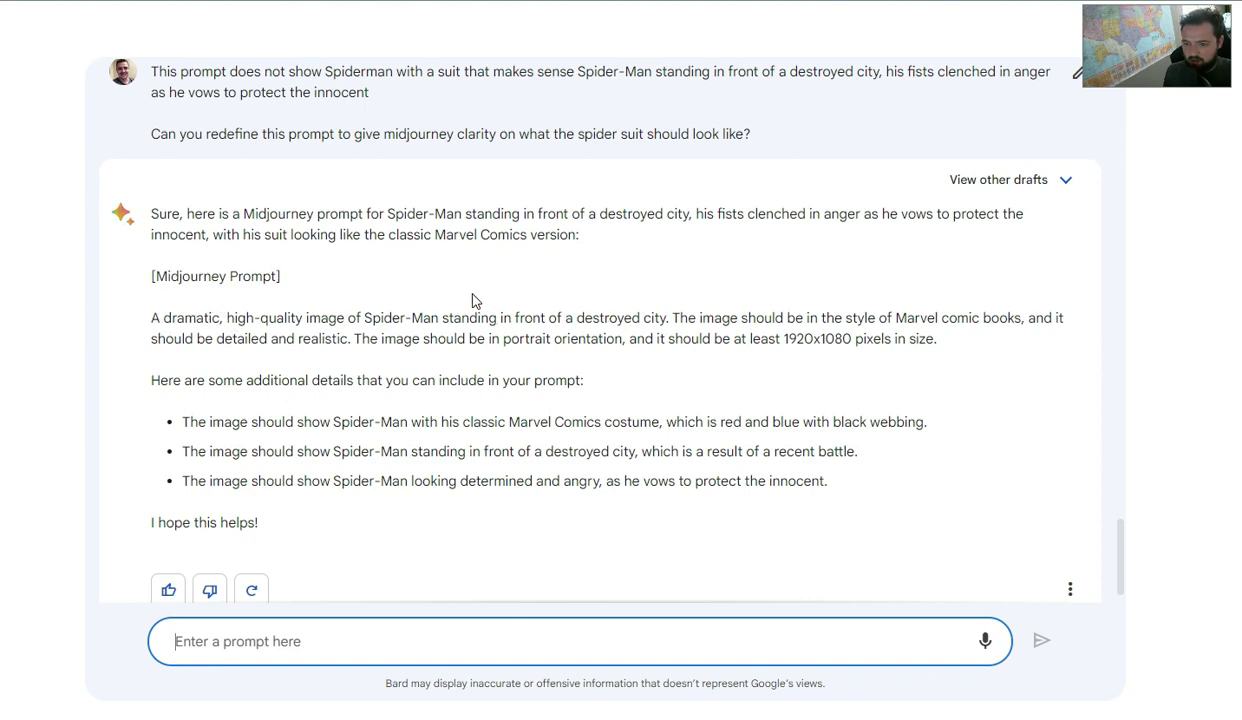
Select the whole rewritten Midjourney prompt paragraph in Bard's reply for copying
left_click_drag(155, 322, 977, 346)
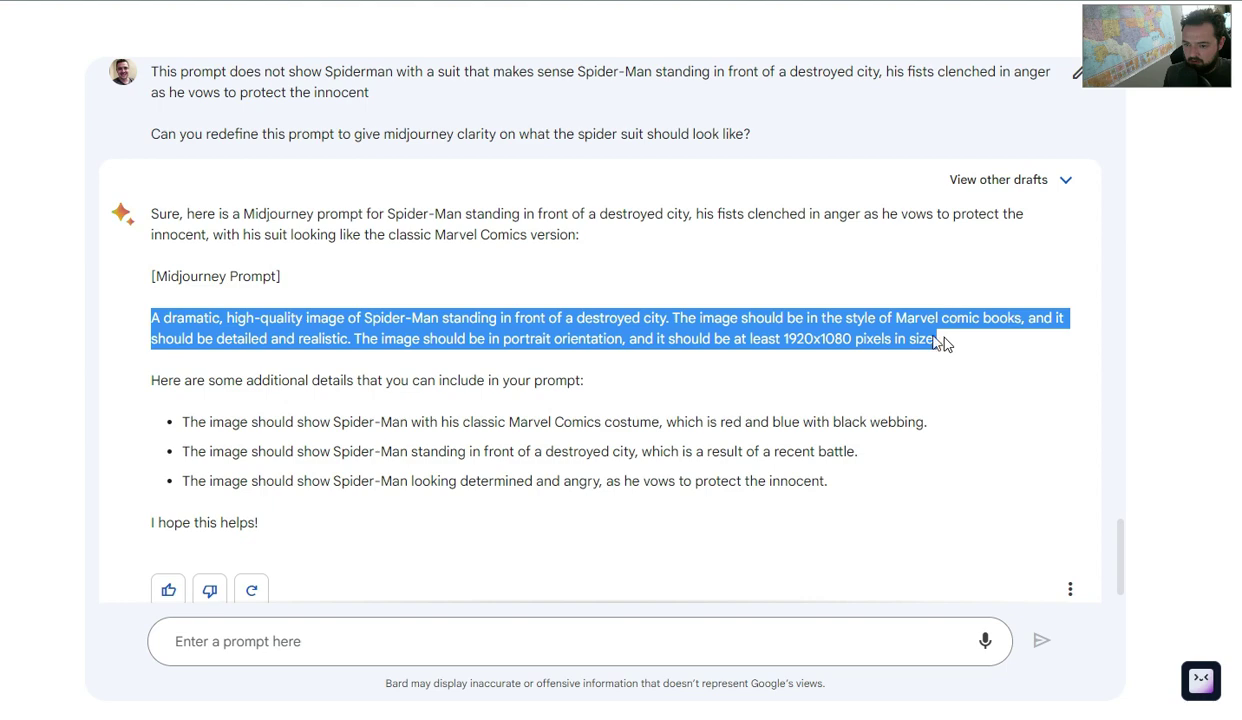
left_click(357, 337)
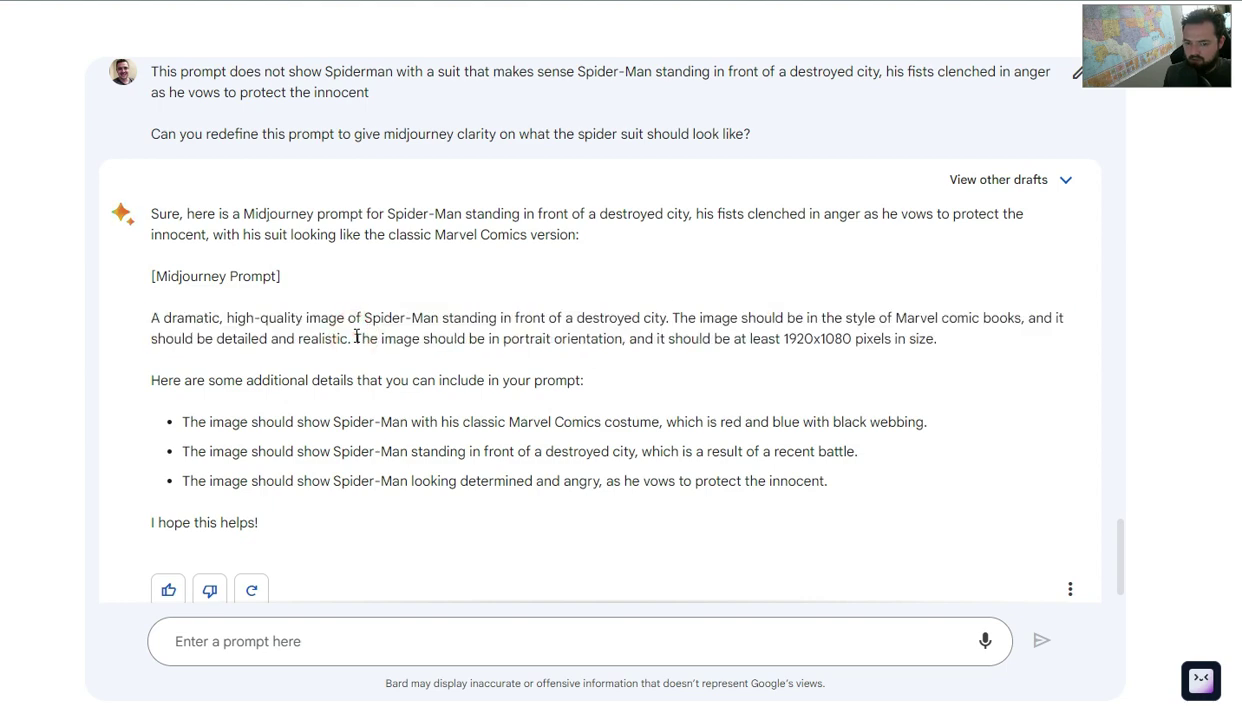
left_click_drag(955, 345, 852, 339)
left_click(804, 341)
left_click(848, 336)
left_click_drag(951, 346, 147, 318)
key("ctrl+c")
Submit the destroyed-city Spider-Man prompt with /imagine in Midjourney and preview the Green Goblin grid
key("alt+Tab")
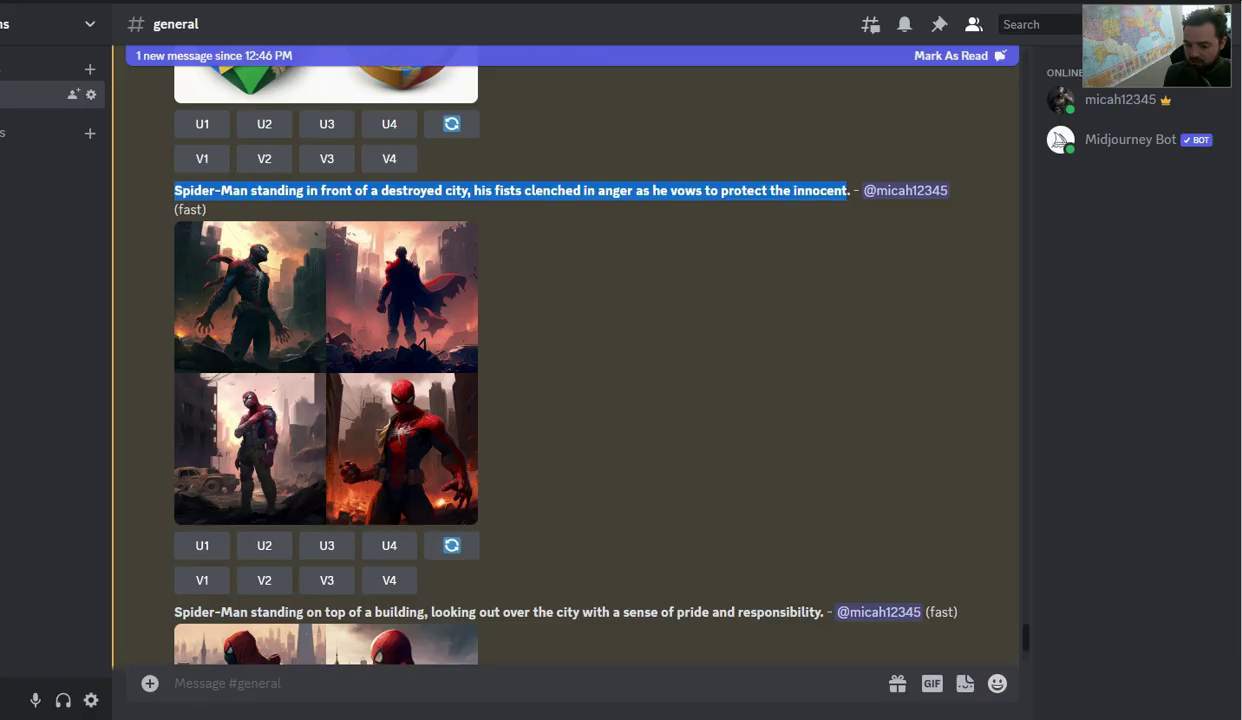
left_click(543, 690)
type("/")
key("Return")
key("ctrl+v")
key("Return")
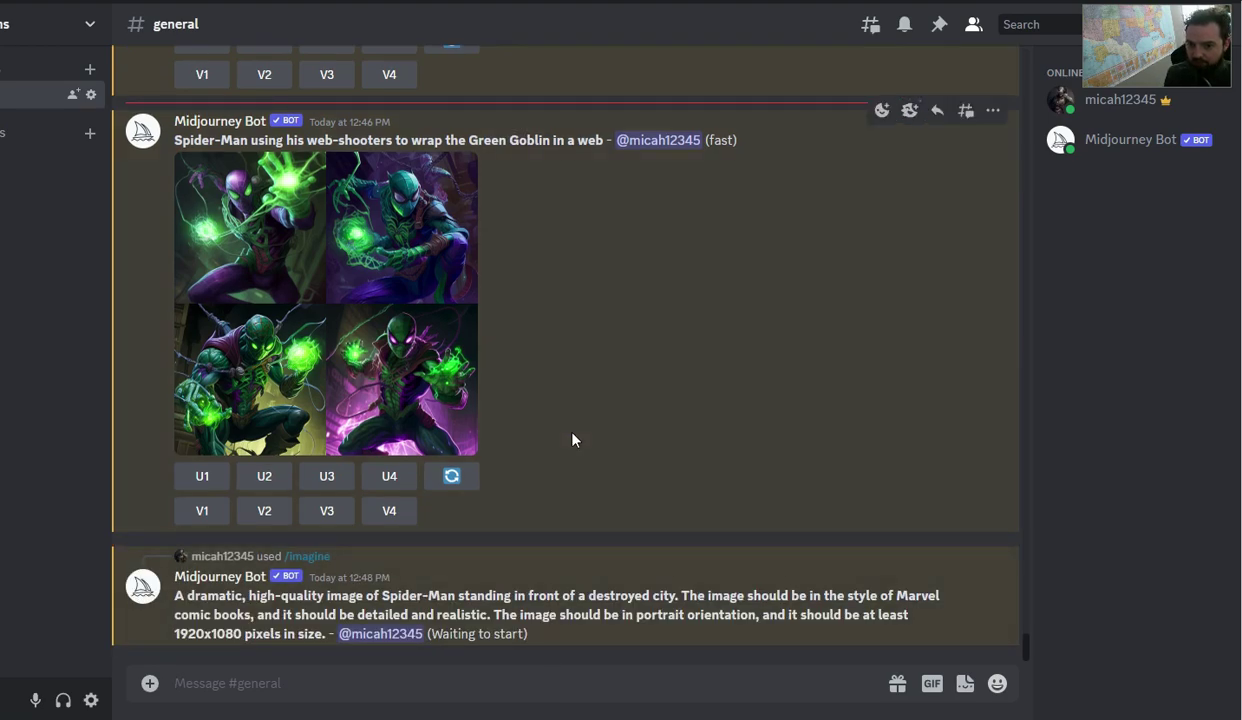
left_click(380, 287)
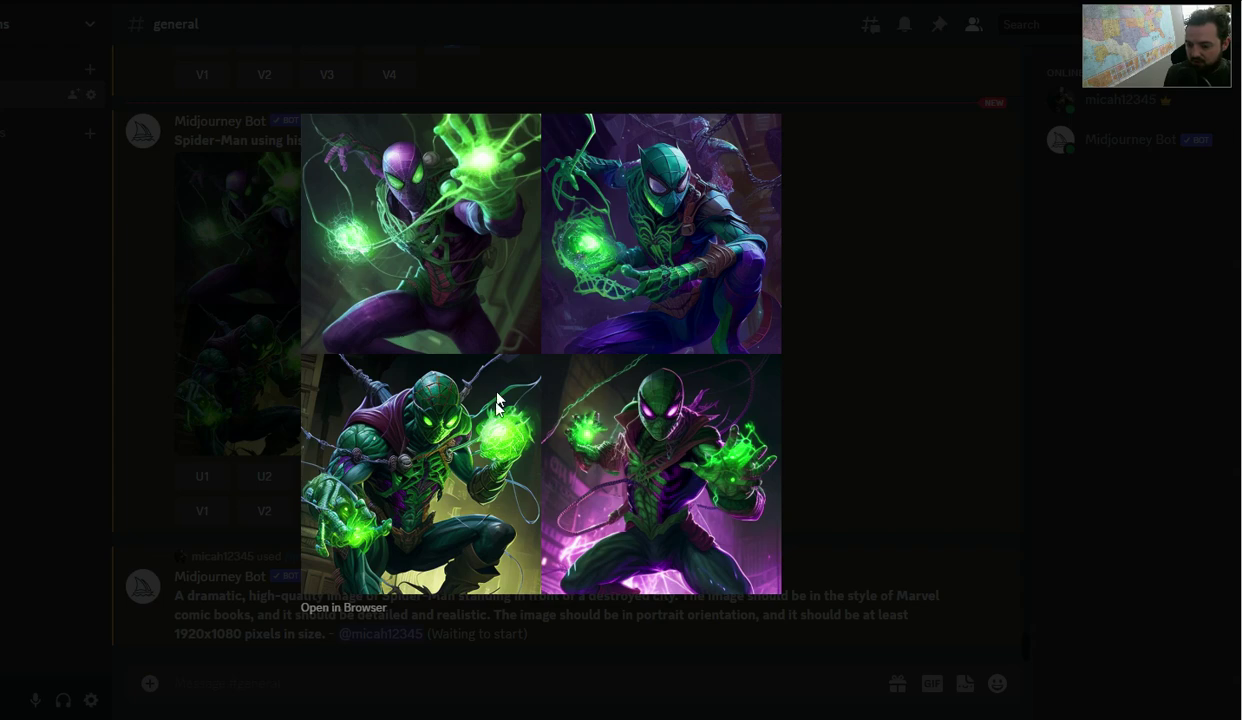
left_click(846, 304)
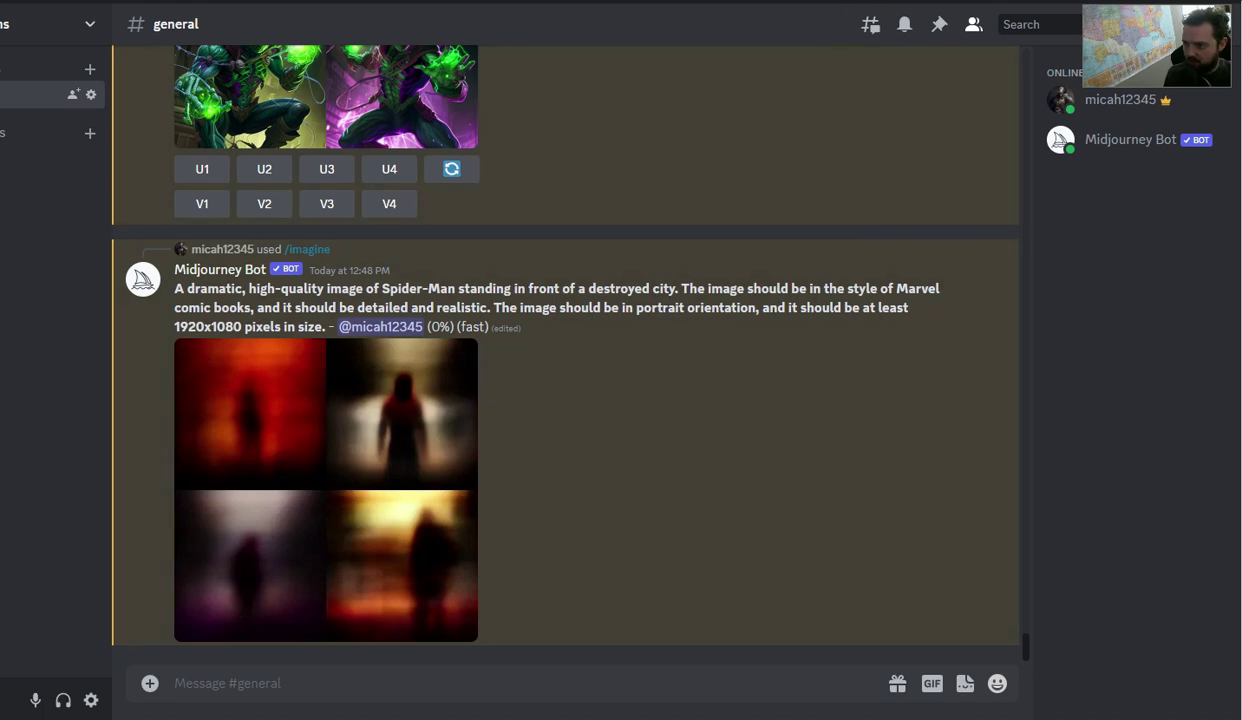
Dictate and send a Bard request for 10 more detailed Spider-Man prompts, then select prompt 1
key("alt+Tab")
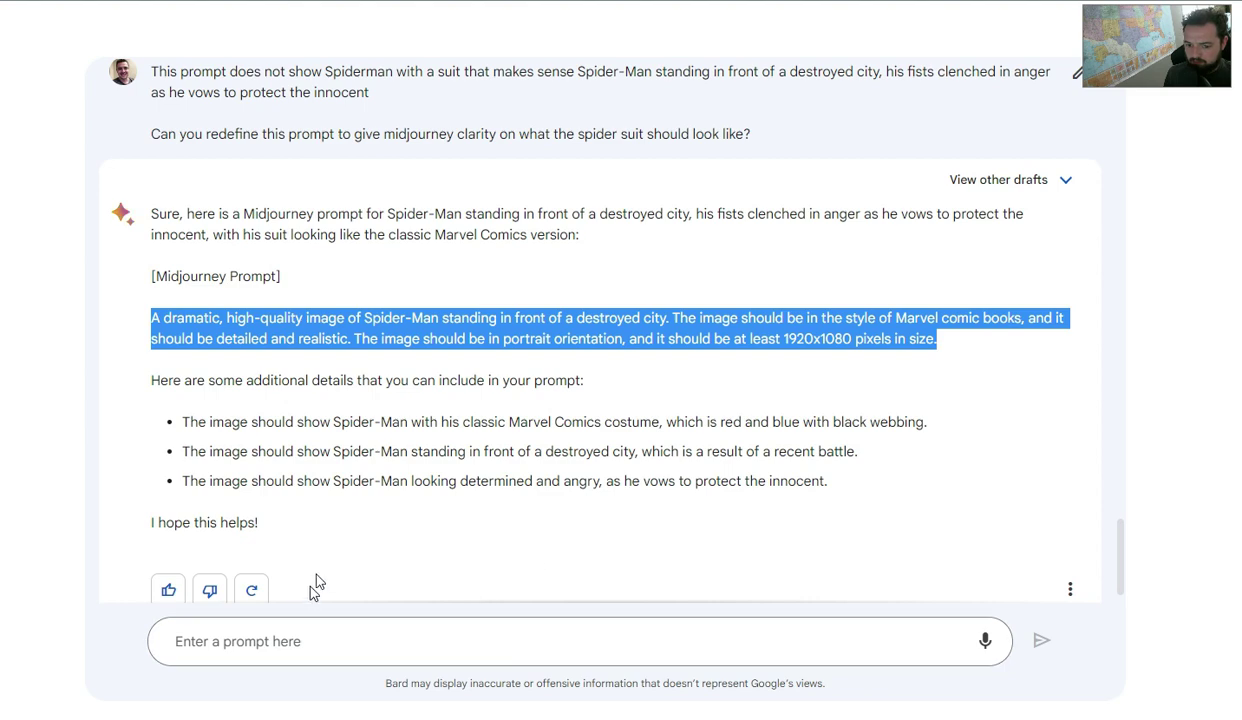
scroll(335, 514, "down", 1)
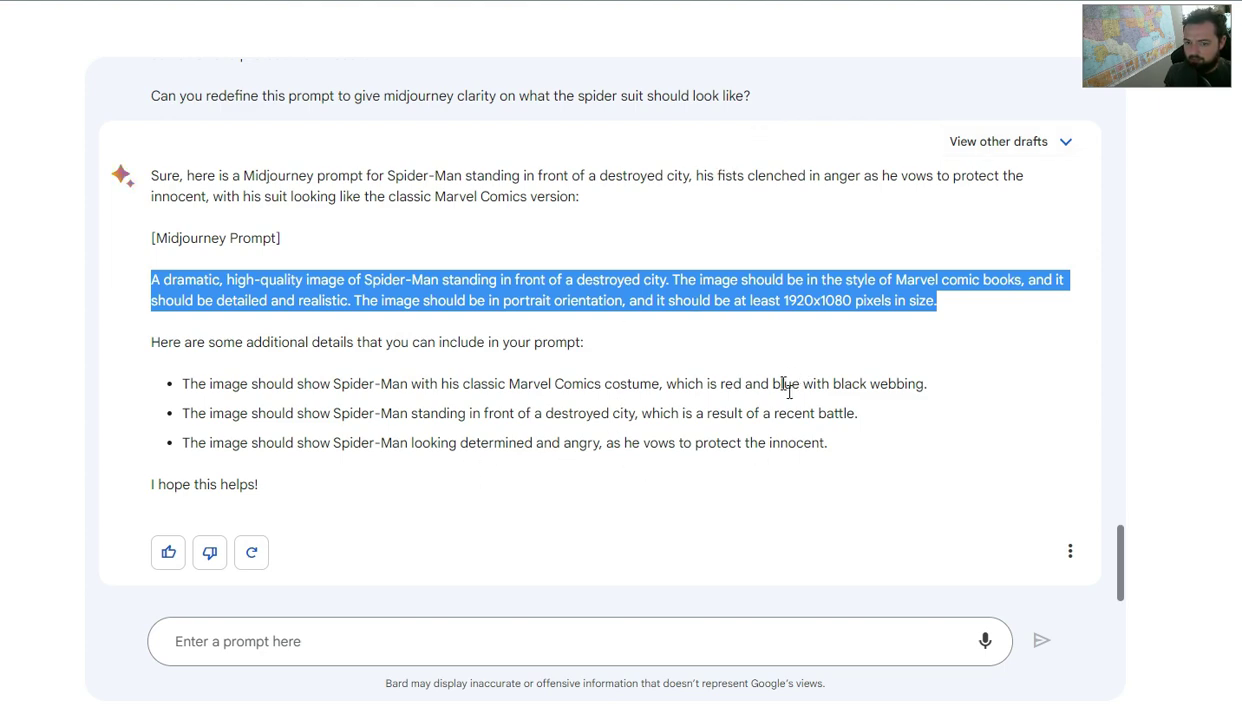
left_click(643, 641)
left_click(983, 645)
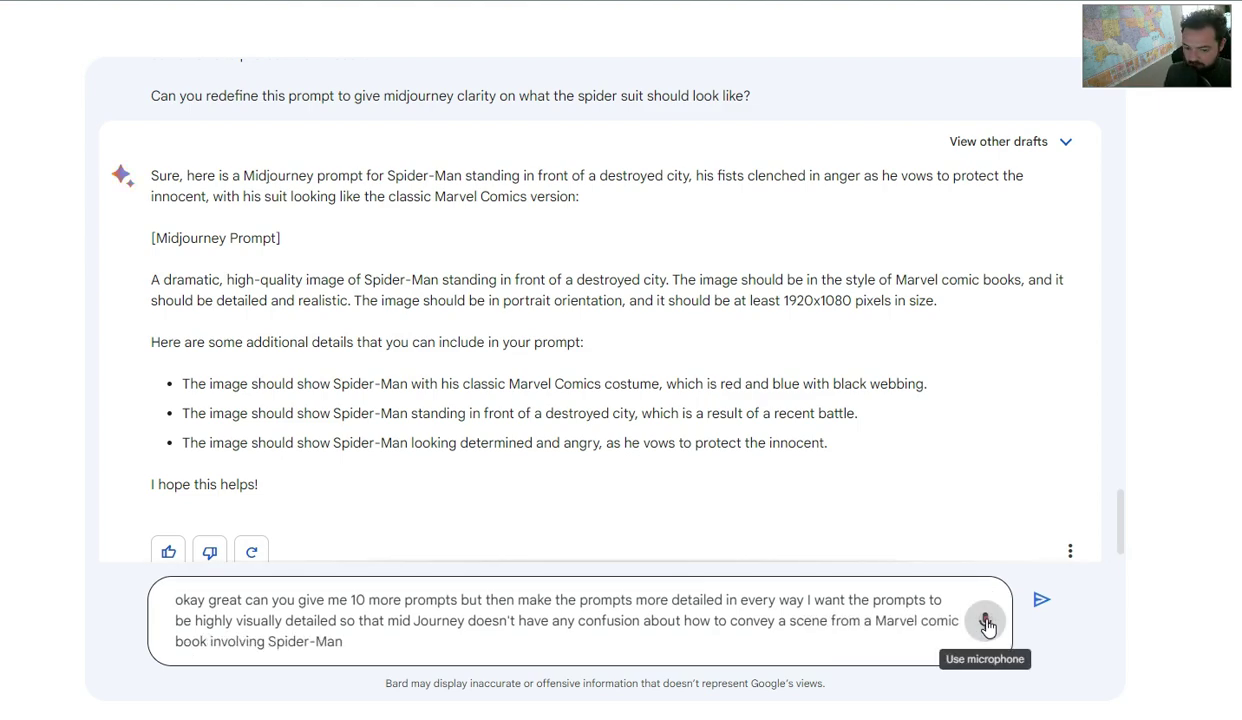
left_click(1041, 600)
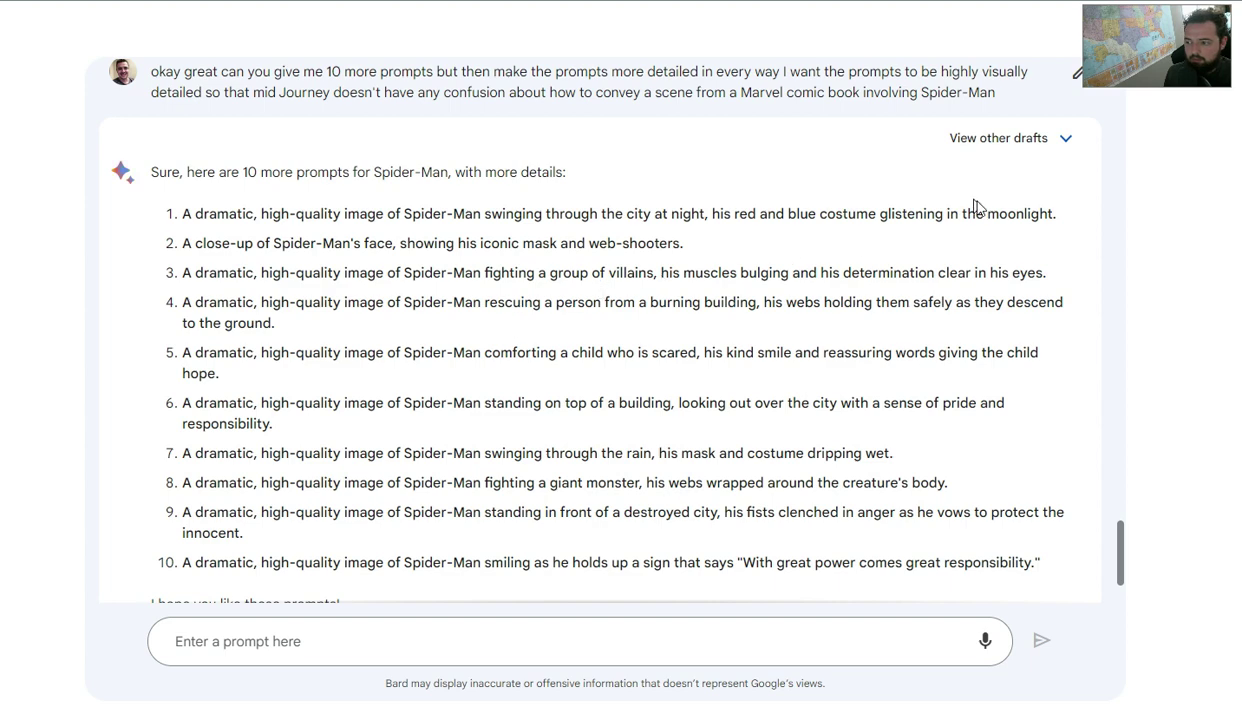
left_click_drag(1060, 216, 180, 210)
key("ctrl+c")
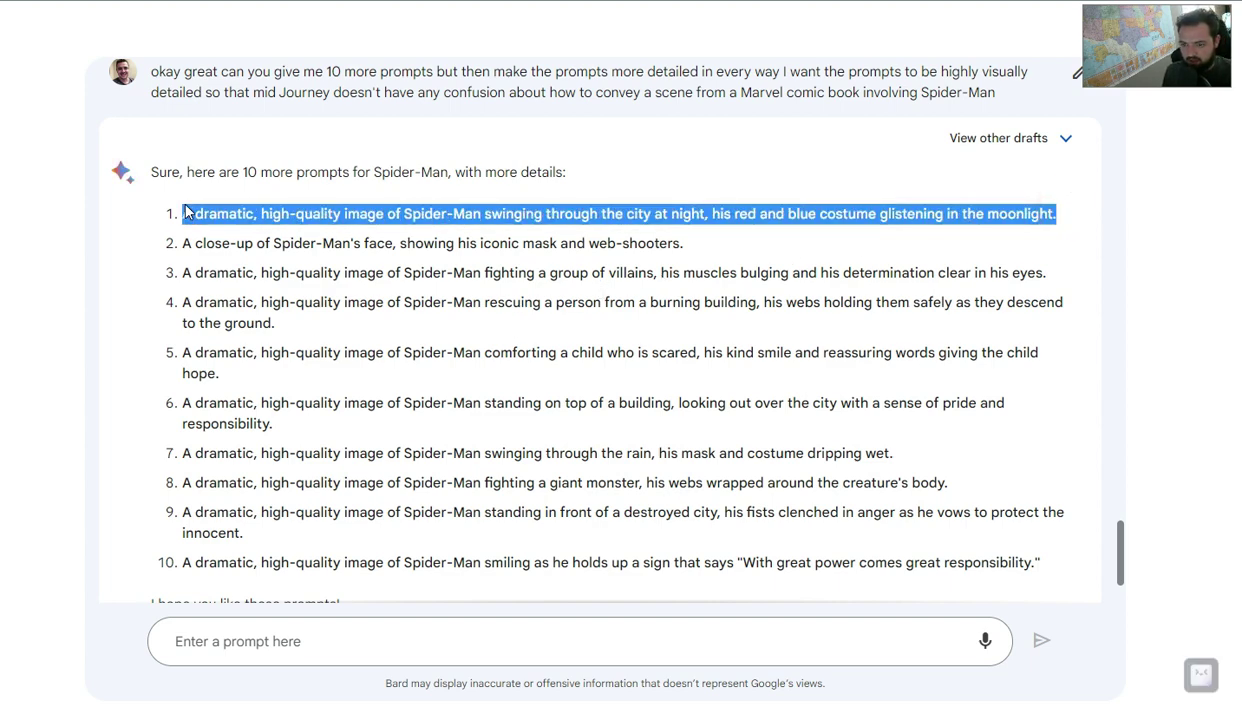
Submit the moonlit swinging Spider-Man prompt to Midjourney with /imagine
key("alt+Tab")
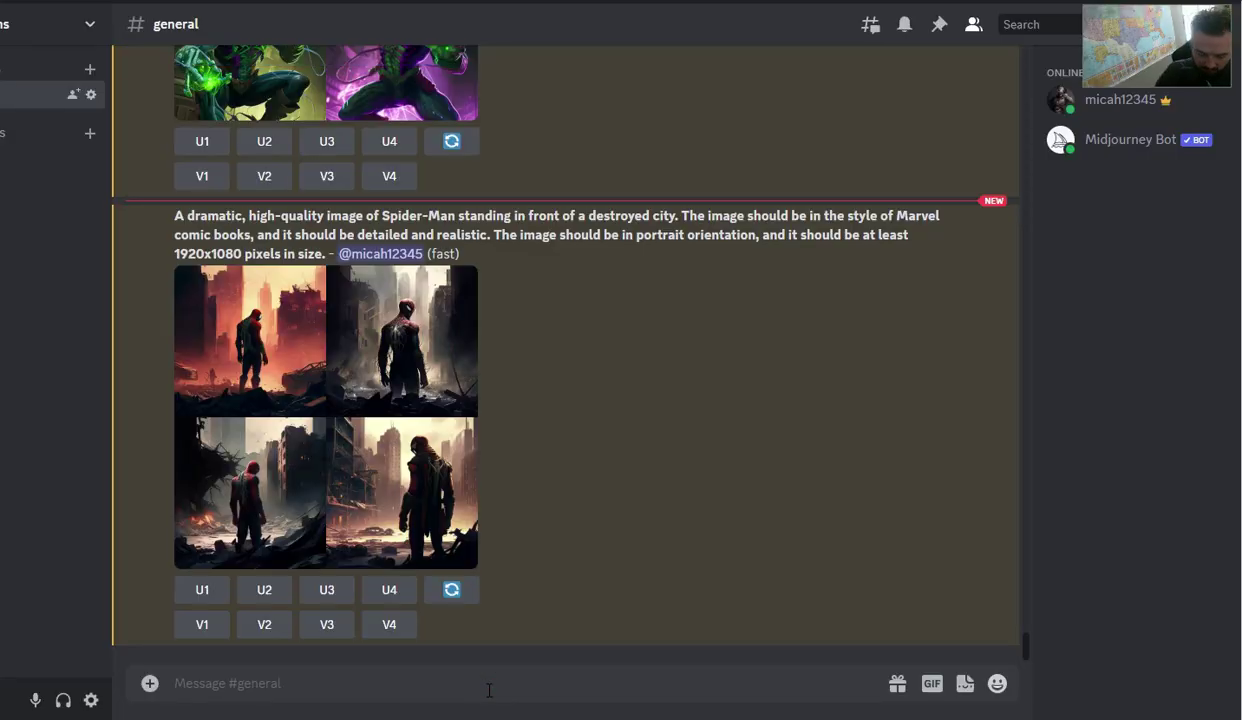
type("/")
key("Tab")
key("ctrl+v")
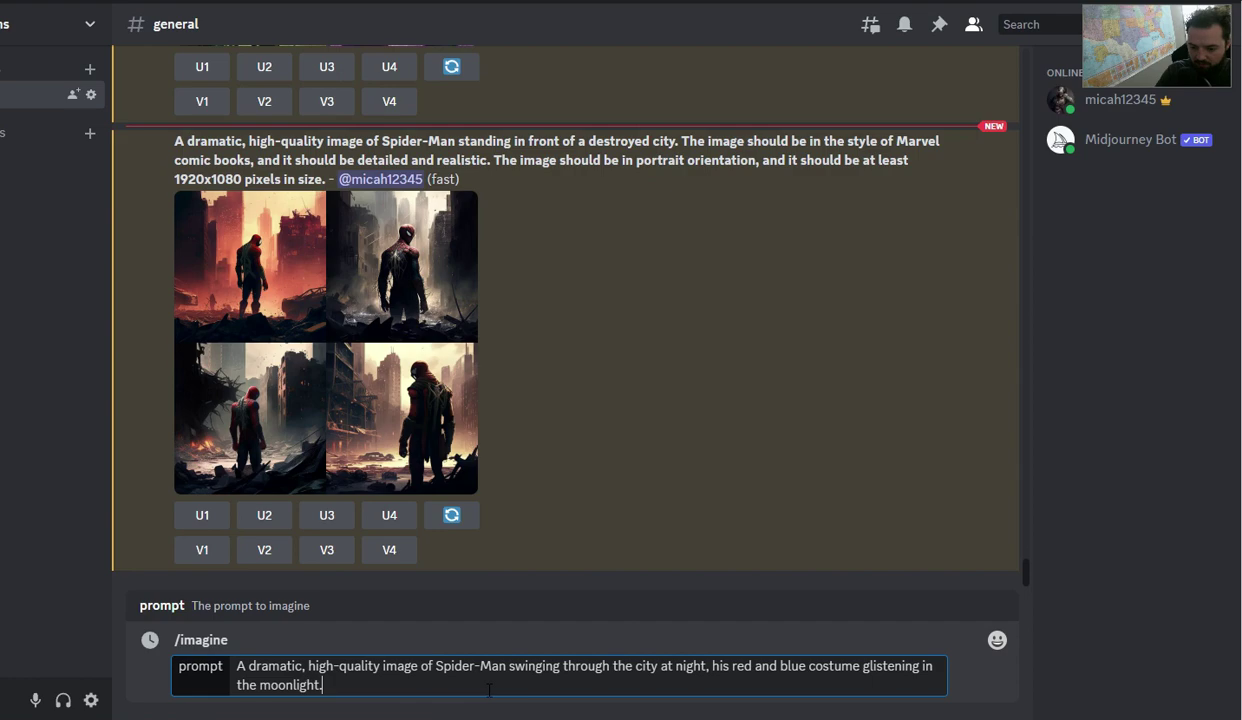
key("Return")
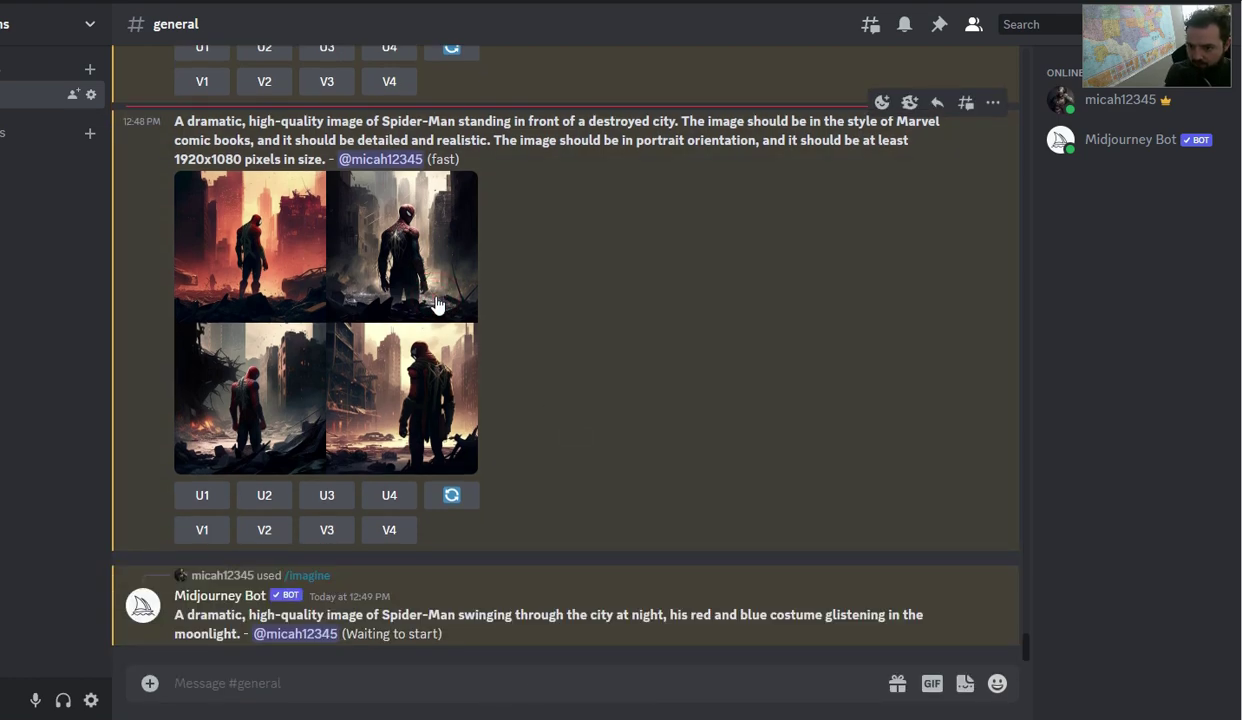
Upscale image #2 (U2) of the destroyed-city grid and reroll that grid
left_click(296, 210)
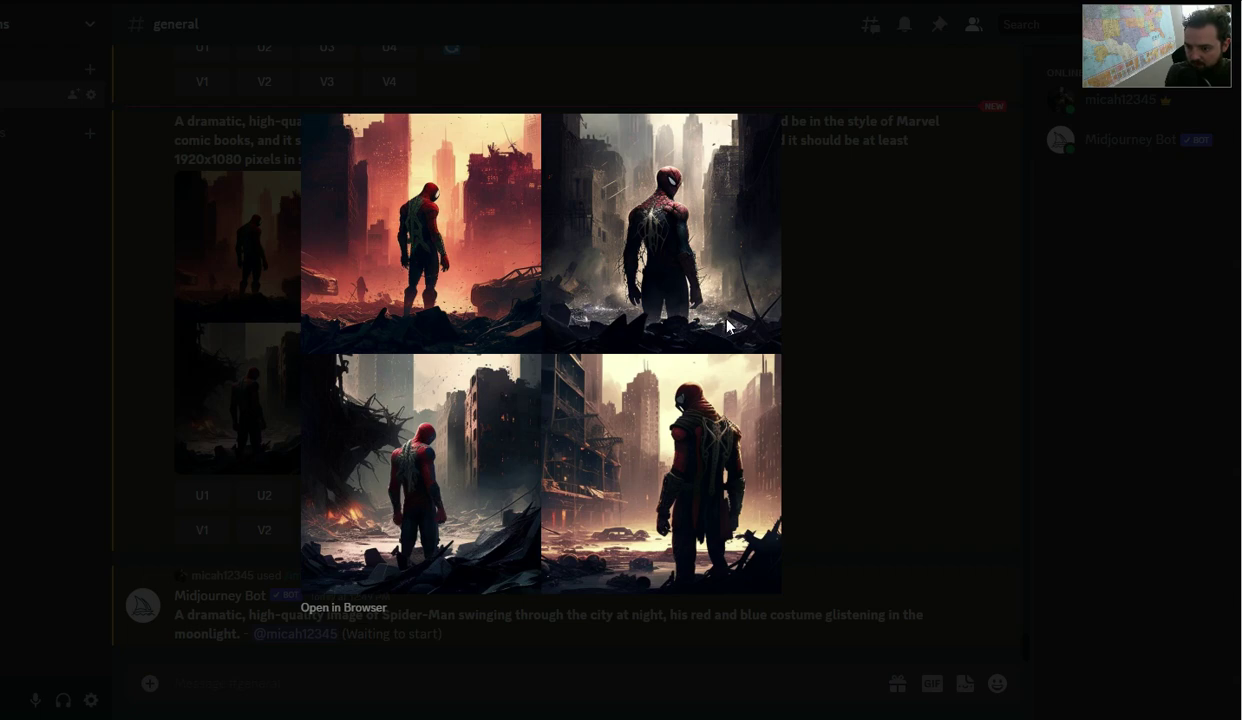
left_click(922, 450)
left_click(264, 492)
left_click(457, 234)
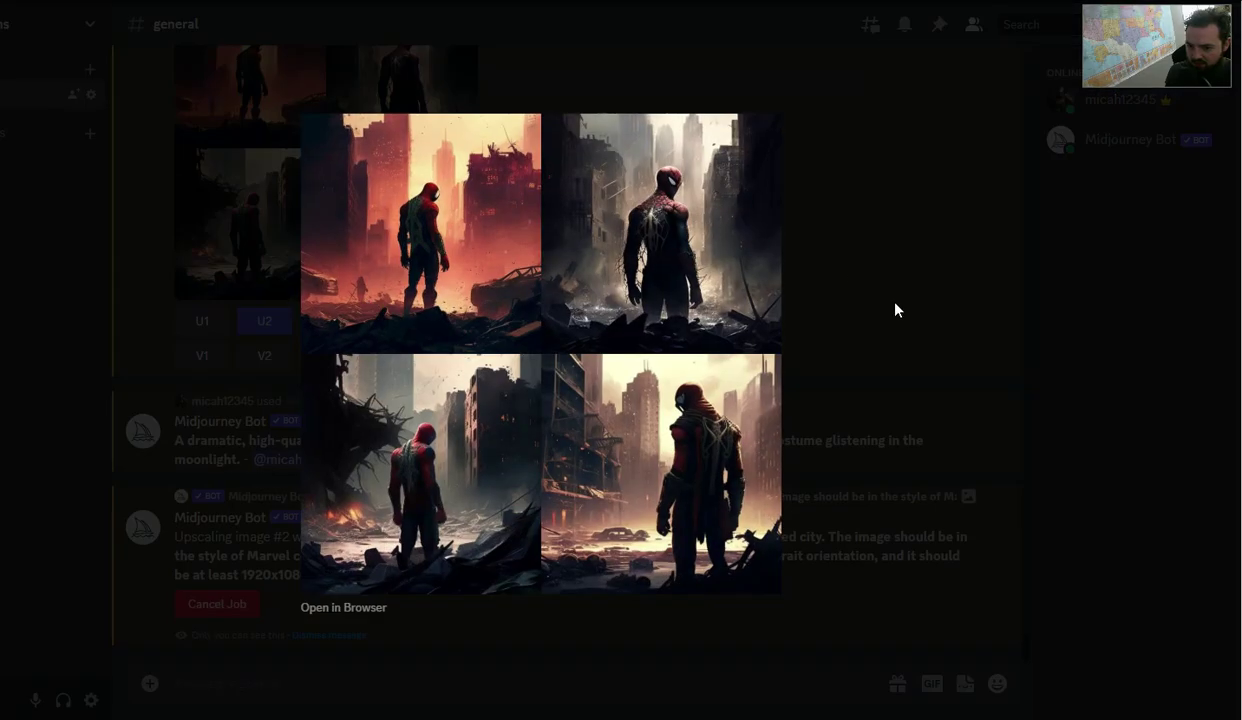
left_click(830, 280)
scroll(552, 510, "up", 3)
left_click(455, 420)
scroll(650, 400, "up", 2)
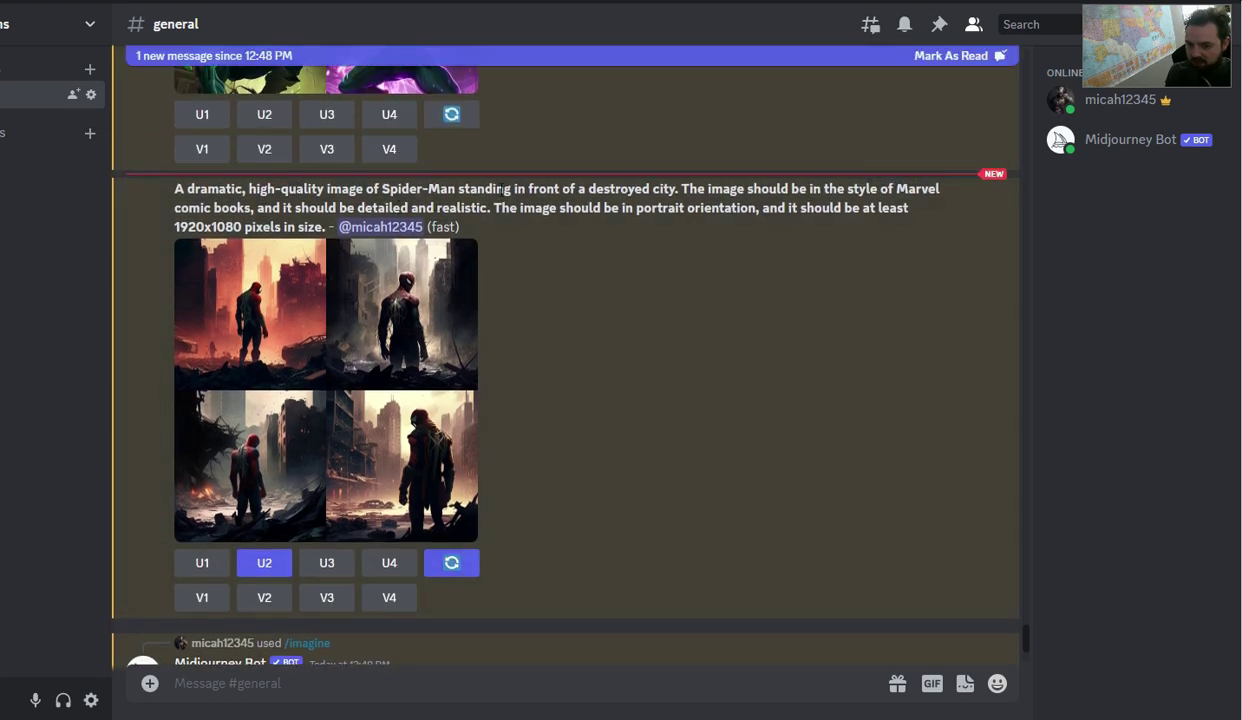
scroll(681, 483, "down", 5)
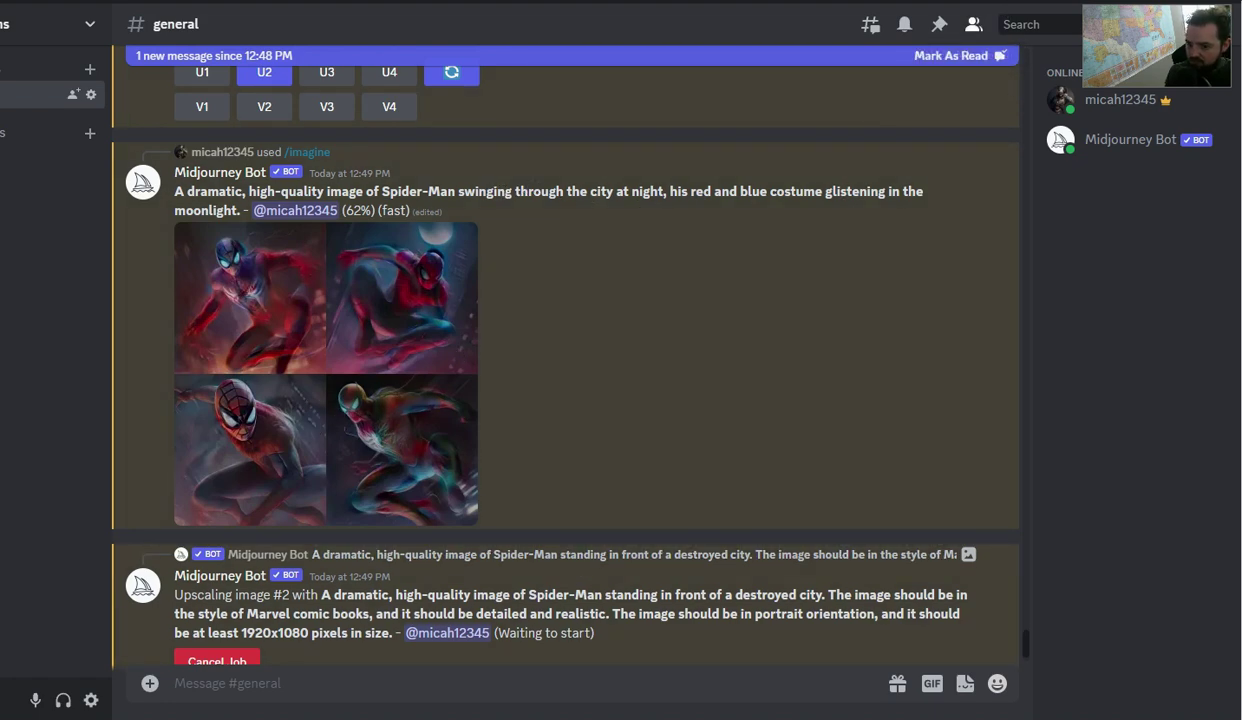
Send Bard's prompt 4, the burning-building rescue, to Midjourney with /imagine
key("alt+Tab")
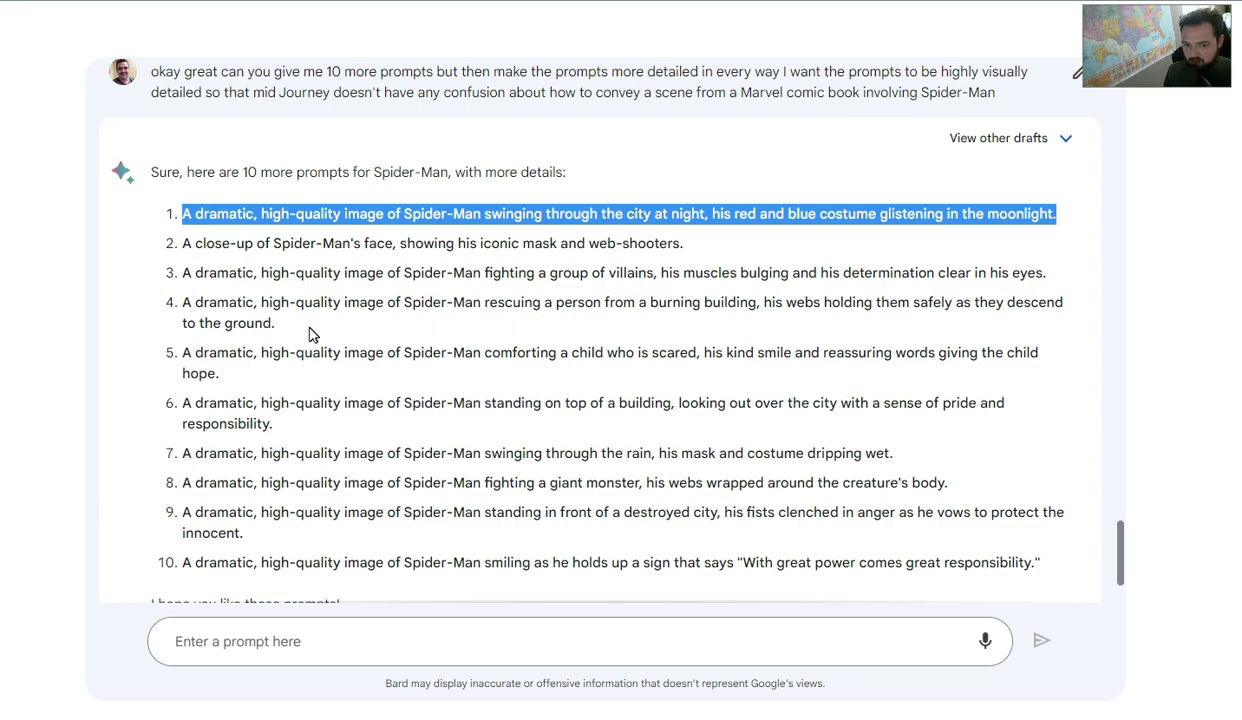
left_click_drag(276, 323, 182, 301)
key("ctrl+c")
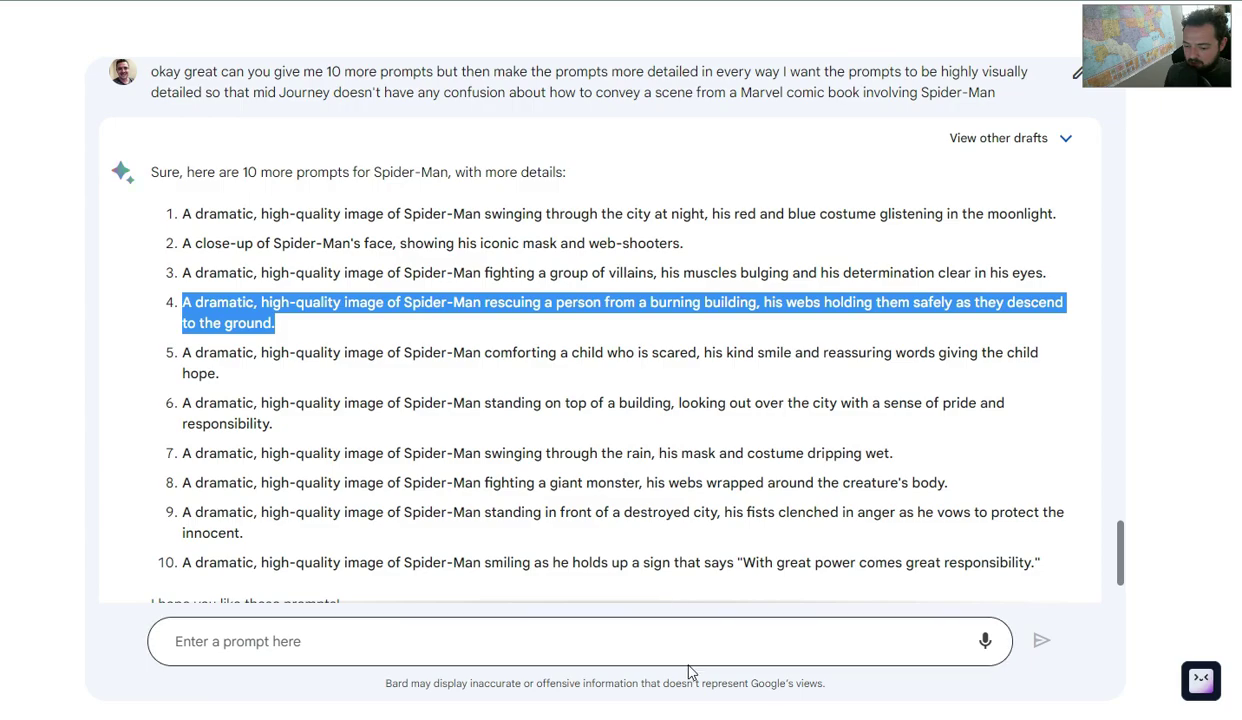
key("alt+Tab")
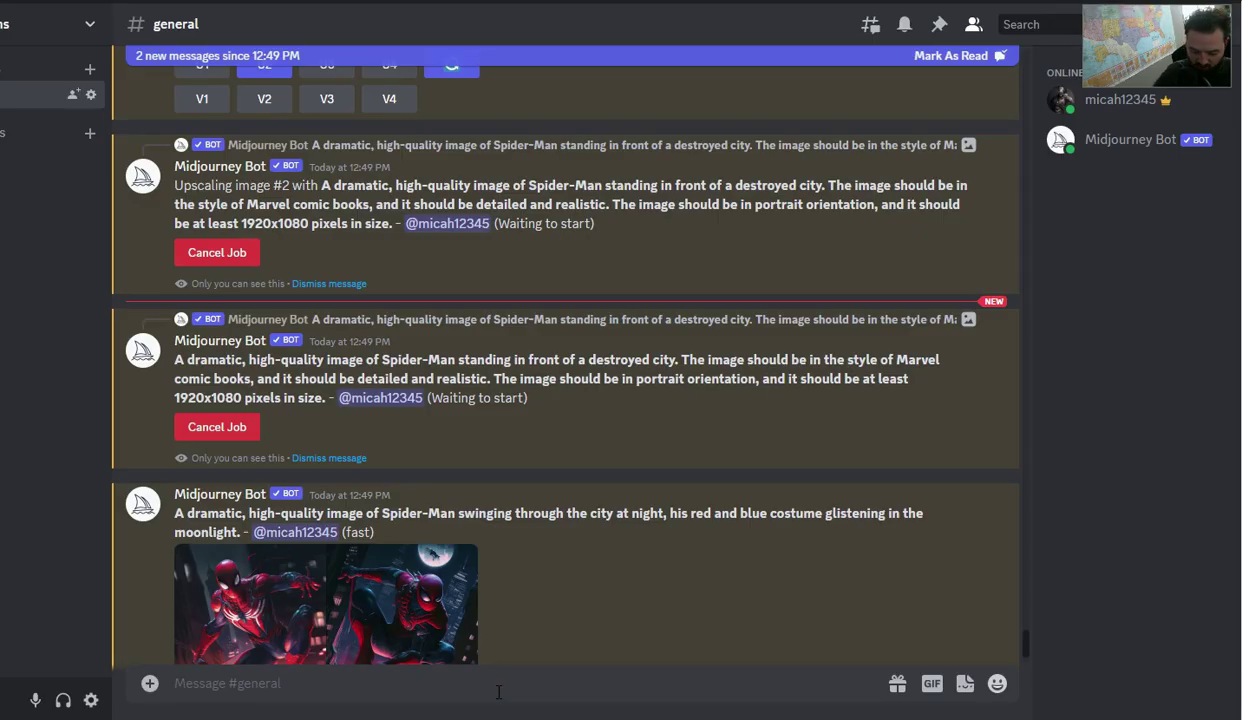
type("/imagine")
key("Tab")
key("ctrl+v")
key("Return")
Send prompt 5, Spider-Man comforting a child, to Midjourney with /imagine
key("alt+Tab")
scroll(750, 410, "down", 2)
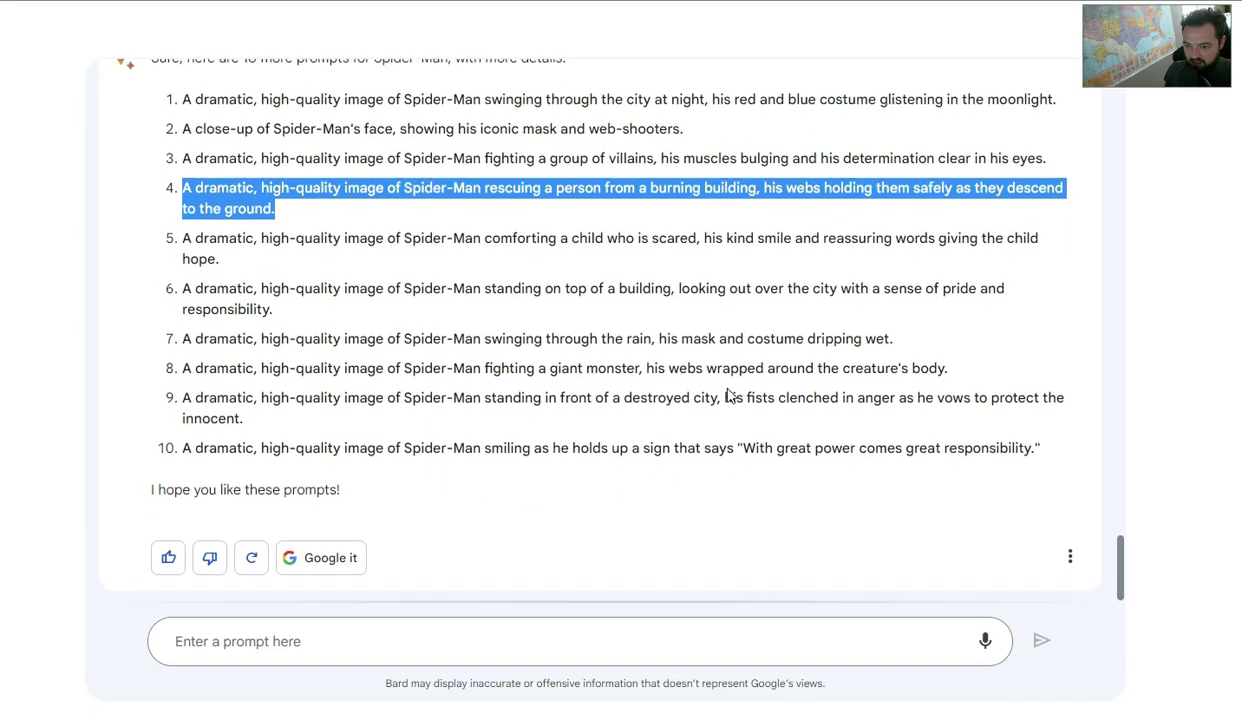
triple_click(488, 238)
key("ctrl+c")
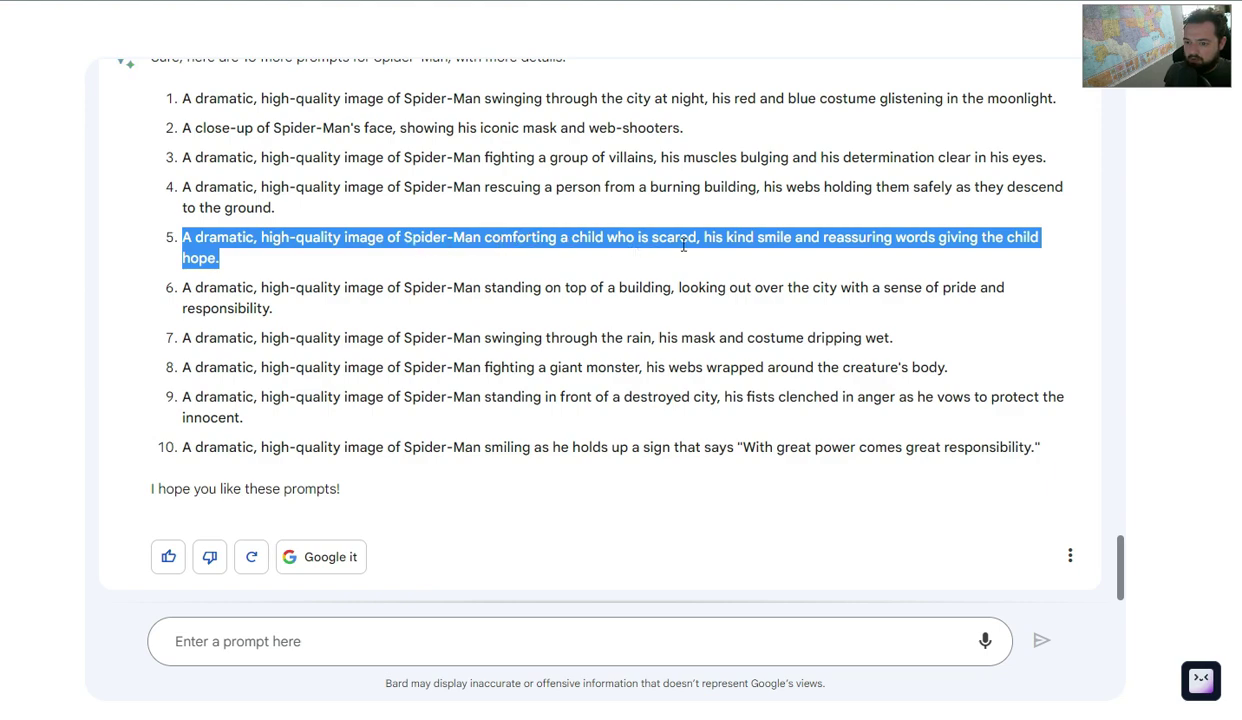
key("alt+Tab")
left_click(592, 684)
type("/imagine")
key("ctrl+v")
key("Return")
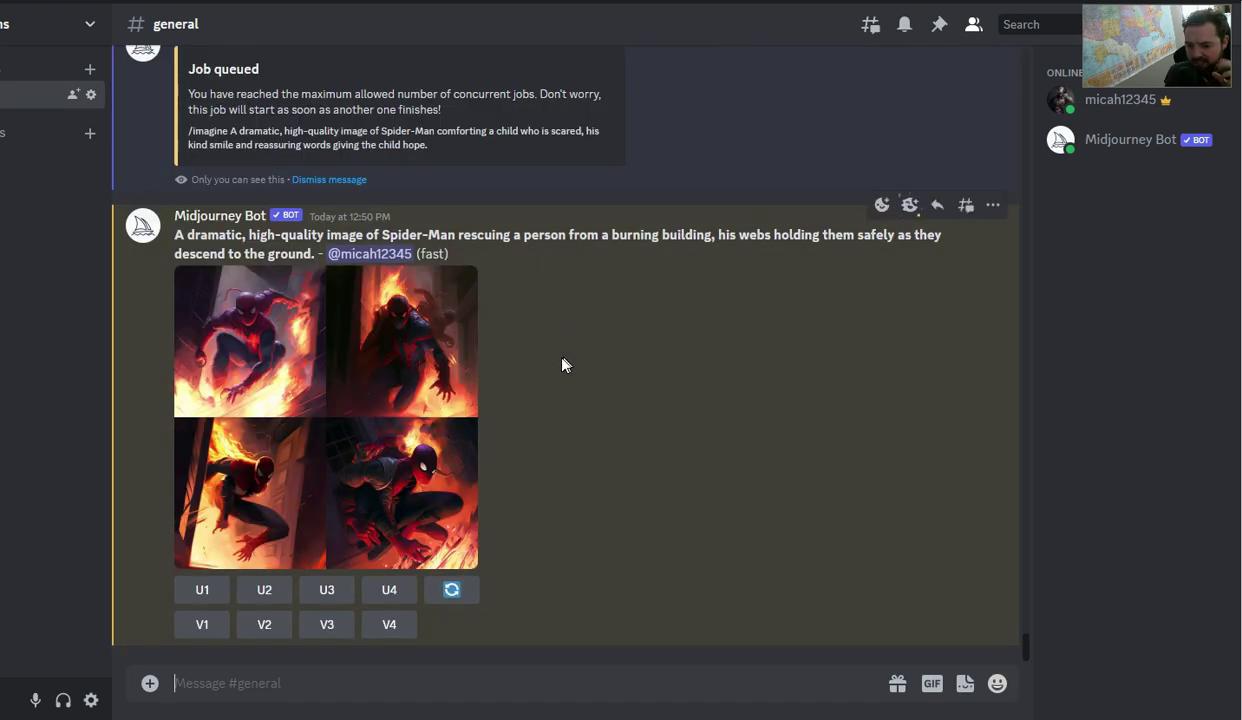
Preview the burning-building rescue and moonlit swinging grids, then select prompt 10 in Bard
left_click(350, 352)
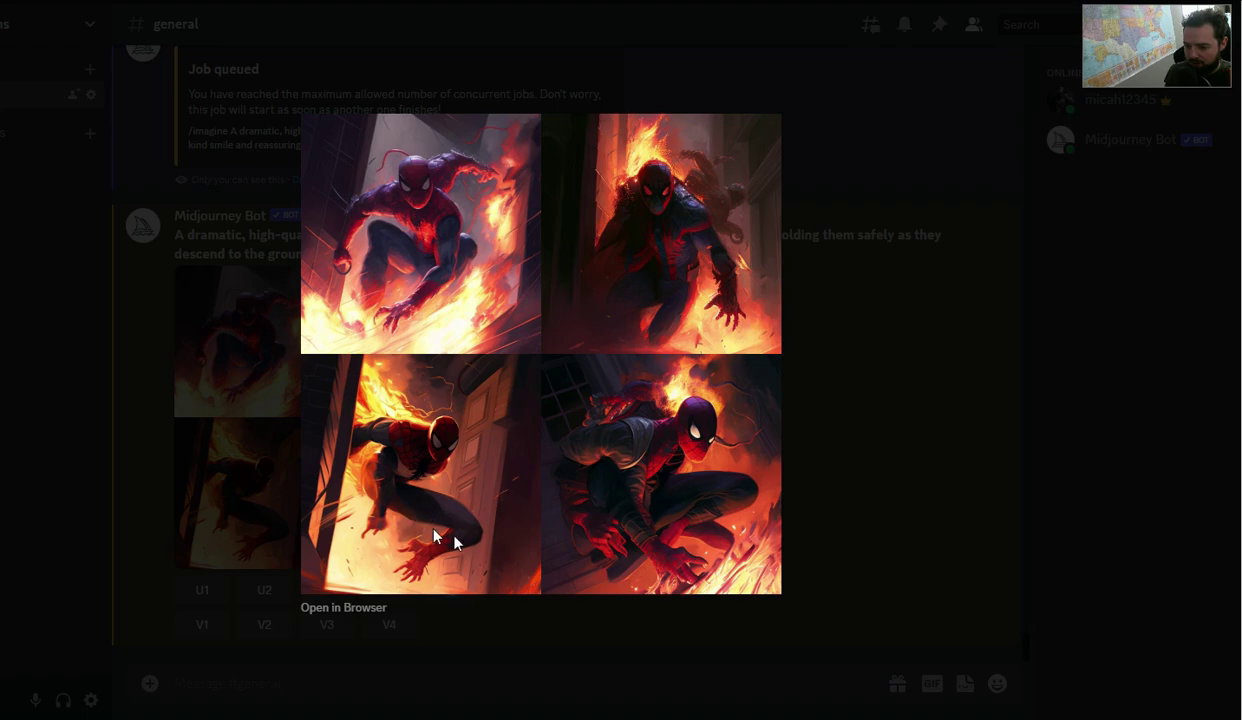
left_click(856, 373)
scroll(838, 390, "up", 3)
scroll(838, 402, "up", 3)
scroll(620, 345, "up", 3)
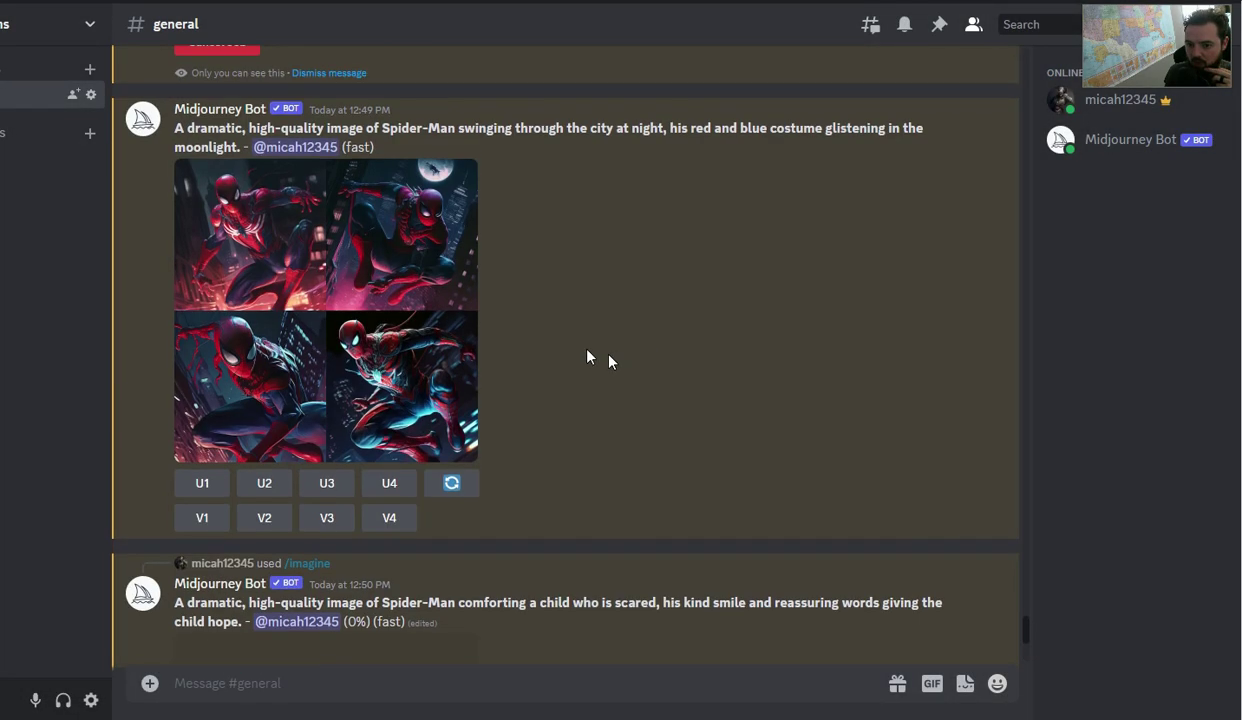
left_click(396, 317)
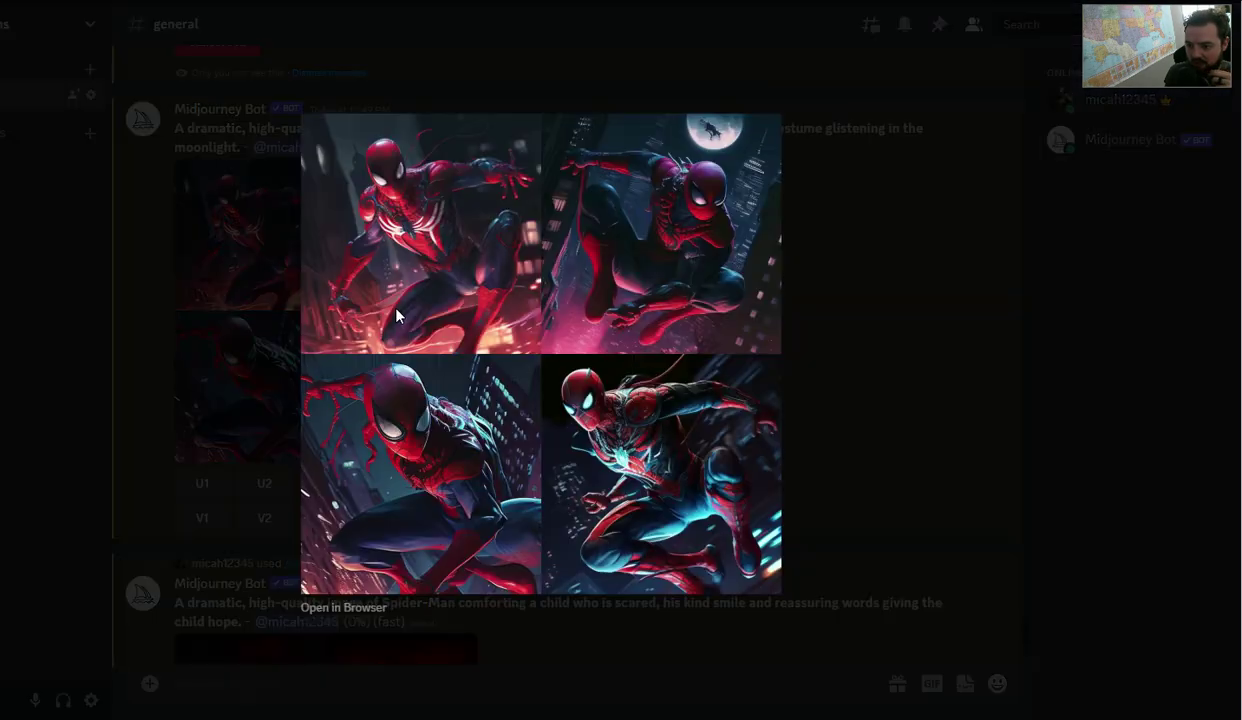
left_click(805, 265)
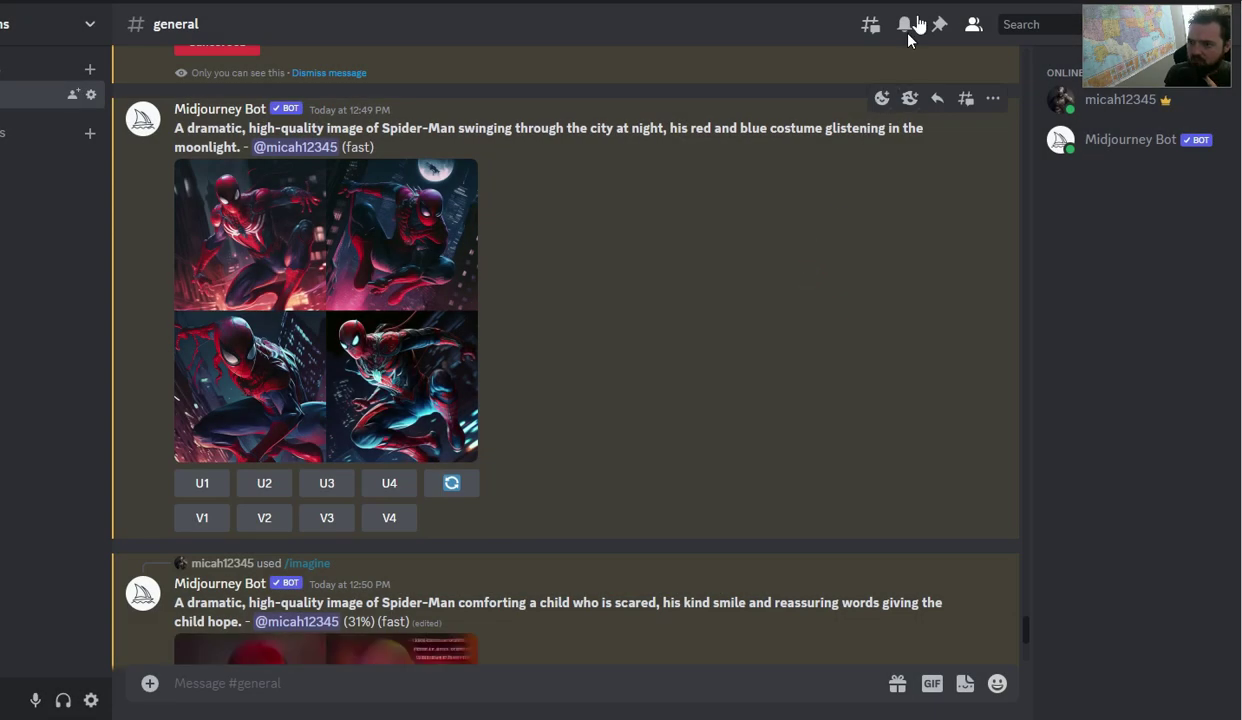
key("alt+Tab")
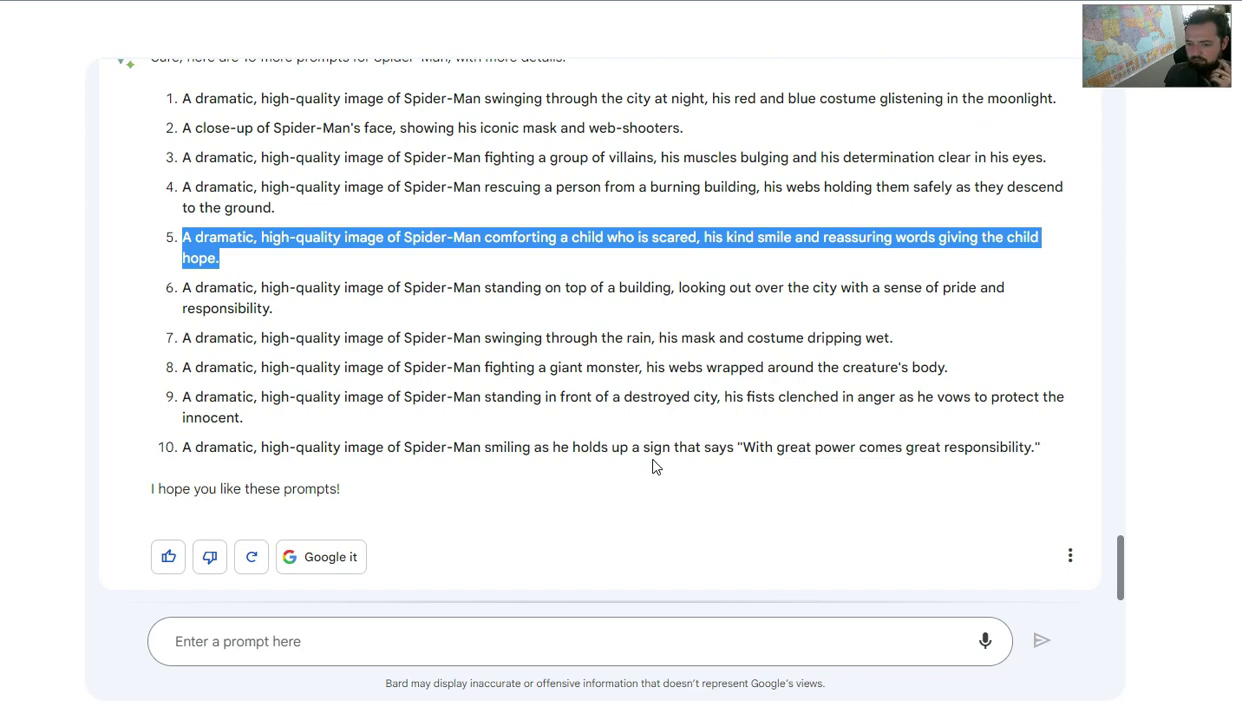
triple_click(659, 446)
key("ctrl+c")
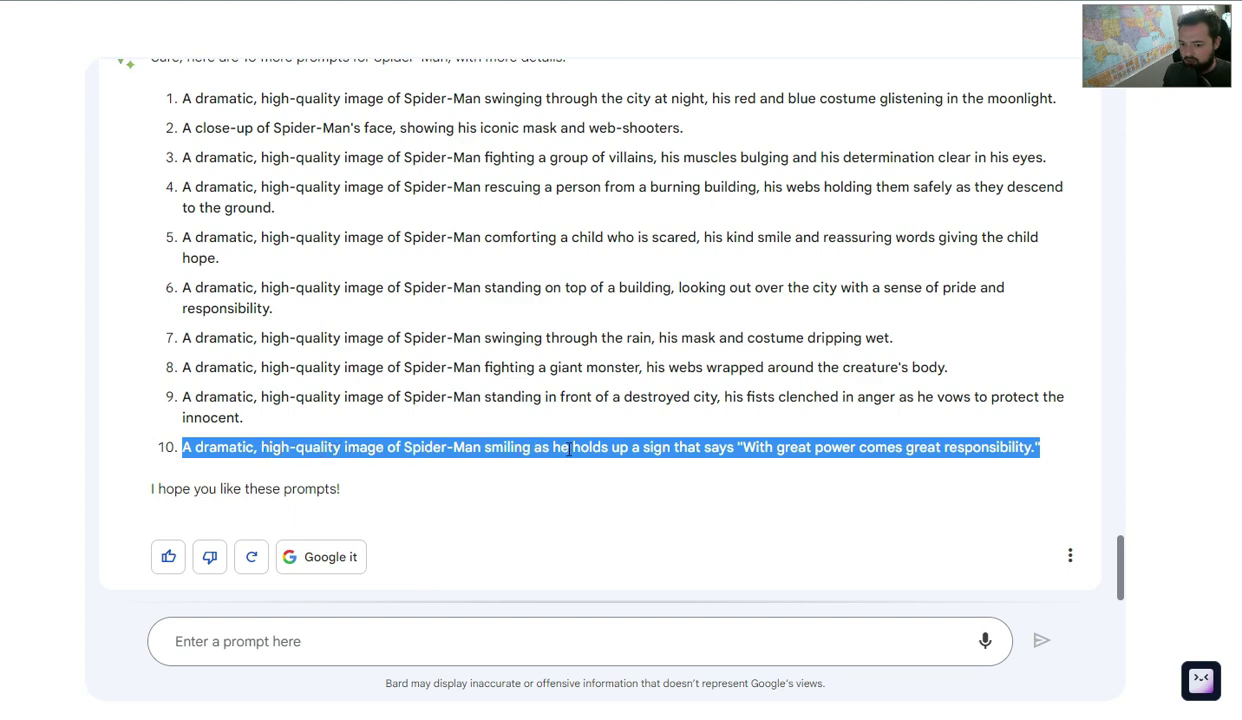
Submit prompt 10, the great-responsibility sign scene, to Midjourney with /imagine
left_click(527, 451)
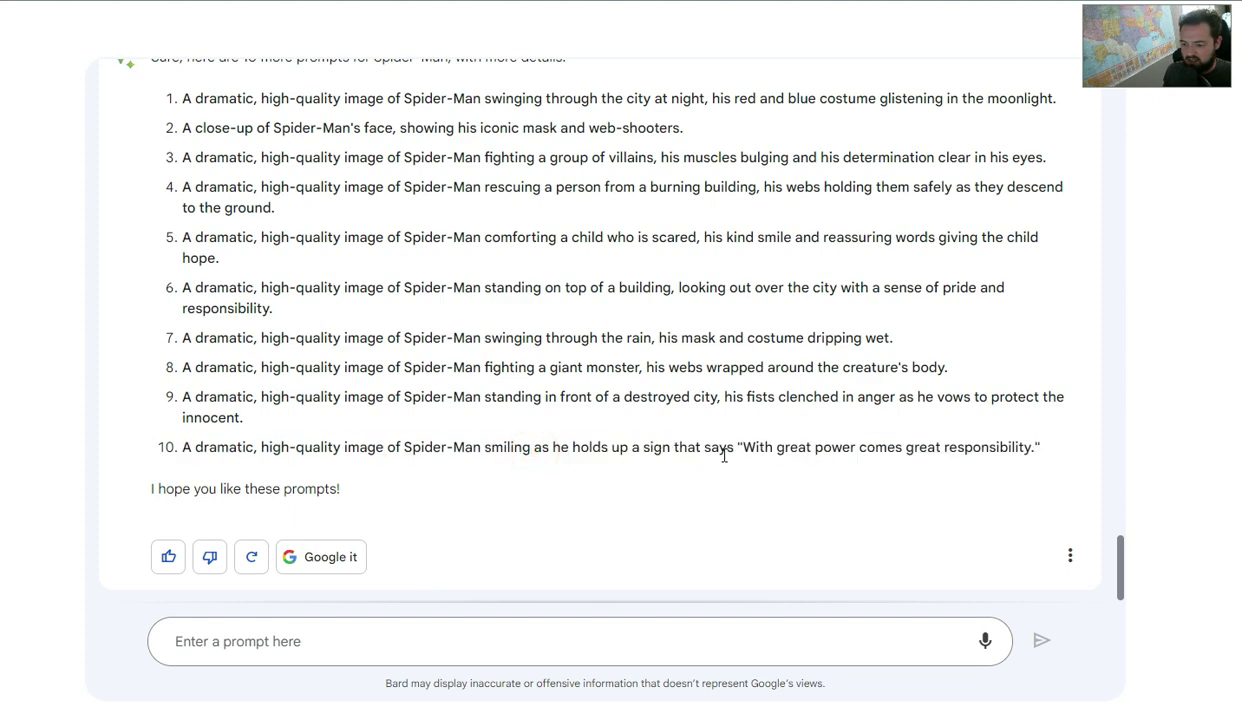
key("alt+Tab")
left_click(432, 689)
type("/imagine")
key("Tab")
key("ctrl+v")
key("Return")
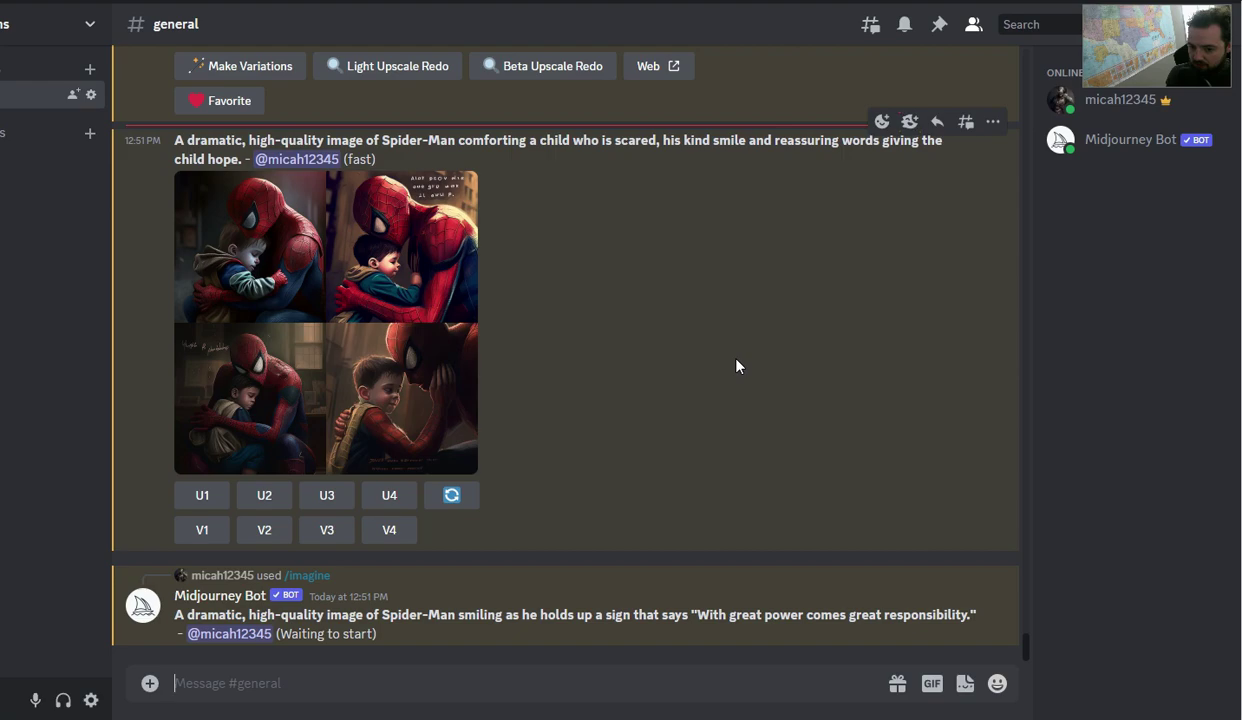
Preview the child-comforting grid and reroll it for a fresh set of images
left_click(385, 285)
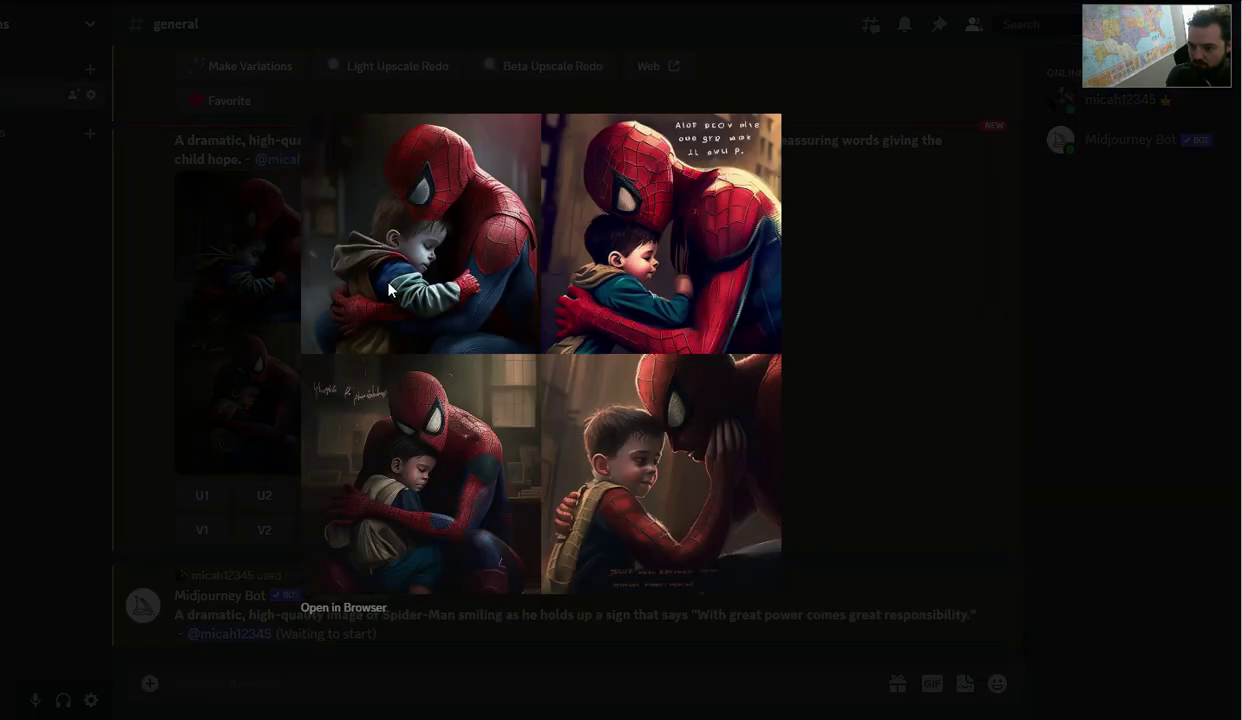
left_click(838, 315)
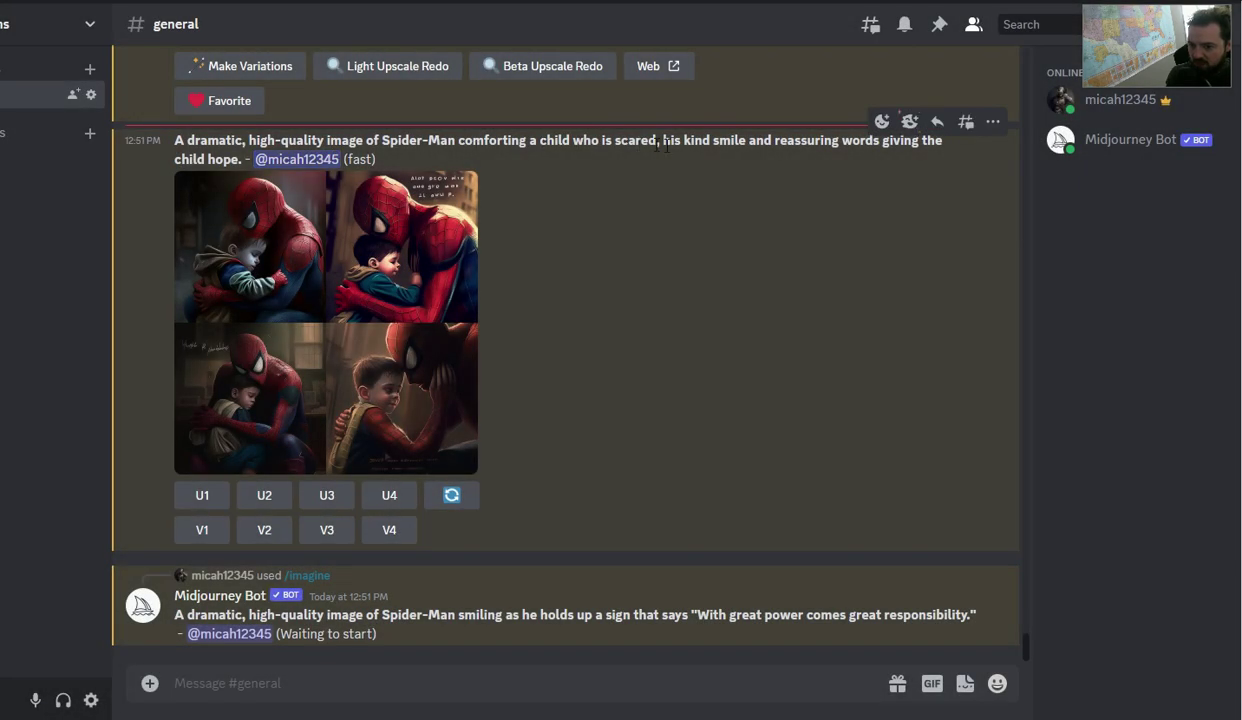
left_click(440, 243)
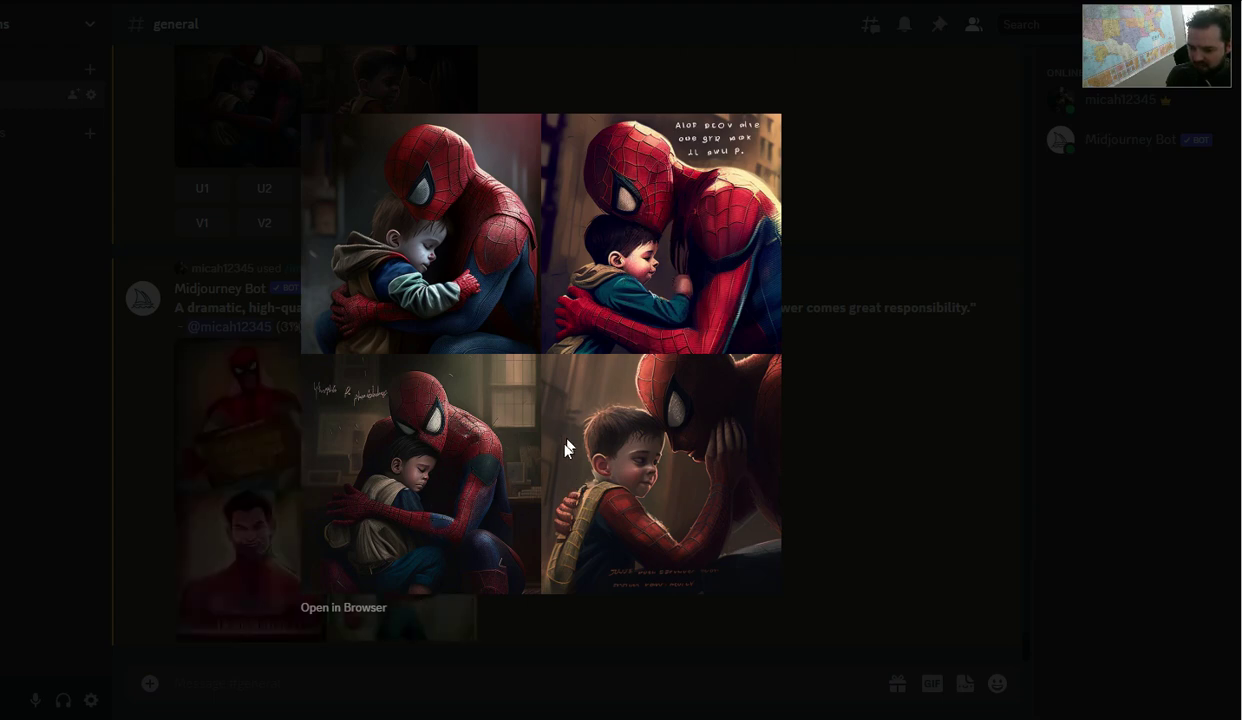
left_click(800, 440)
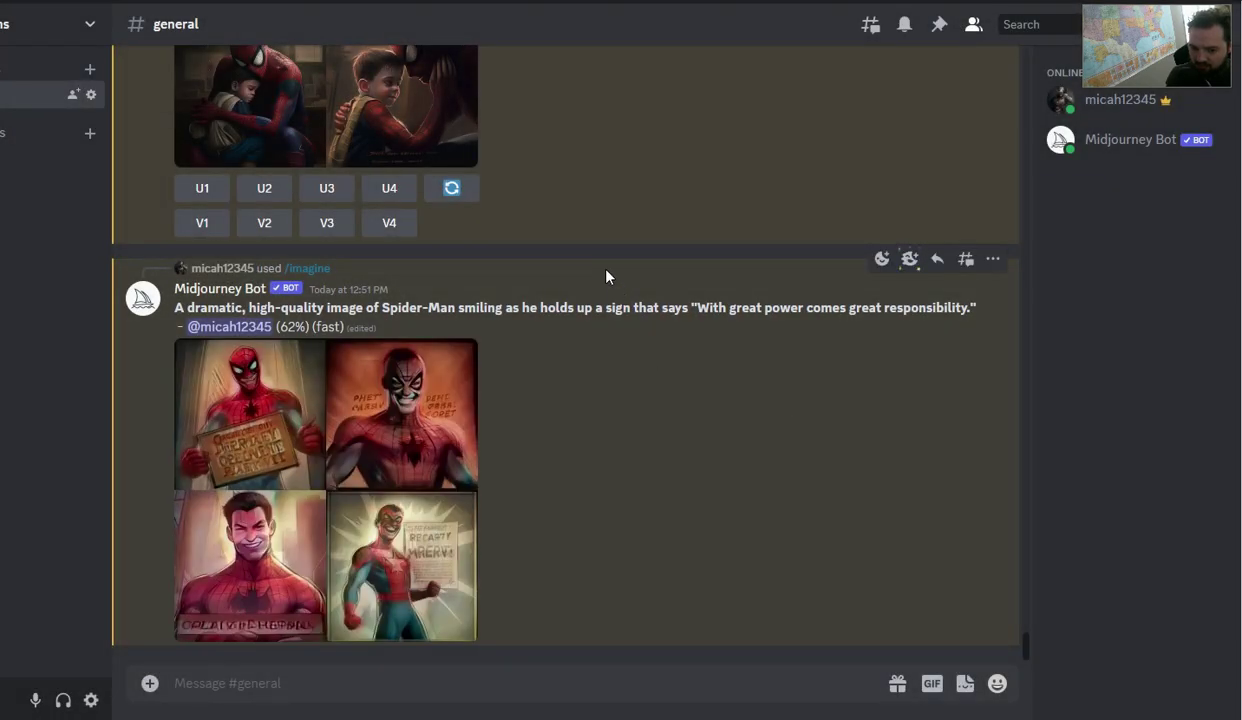
scroll(600, 280, "up", 3)
left_click(447, 303)
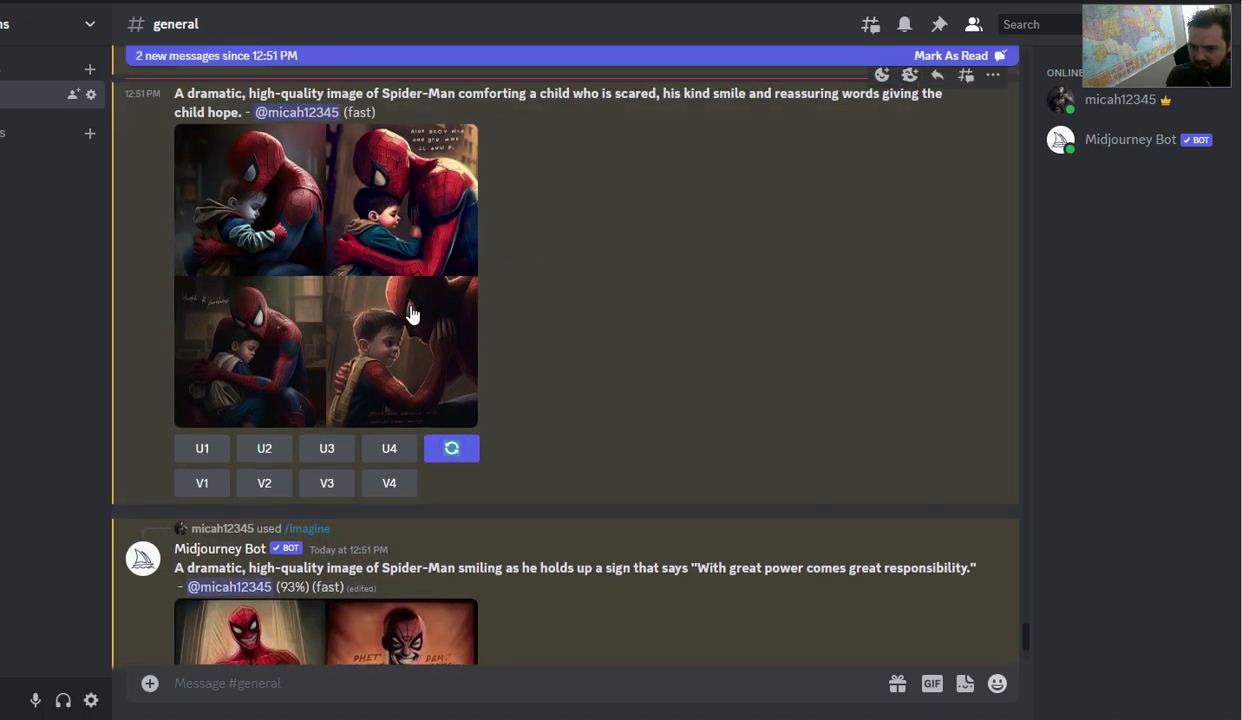
left_click(686, 338)
Preview the finished sign-holding Spider-Man grid up close
left_click(368, 438)
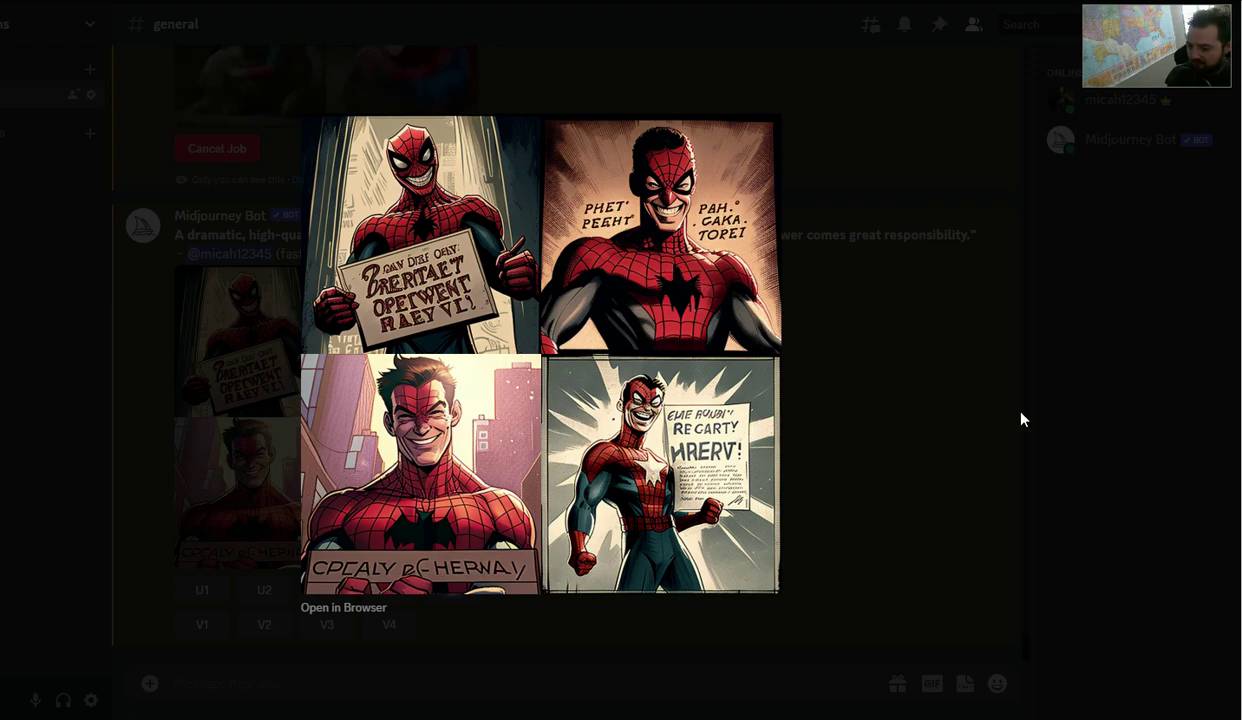
left_click(897, 392)
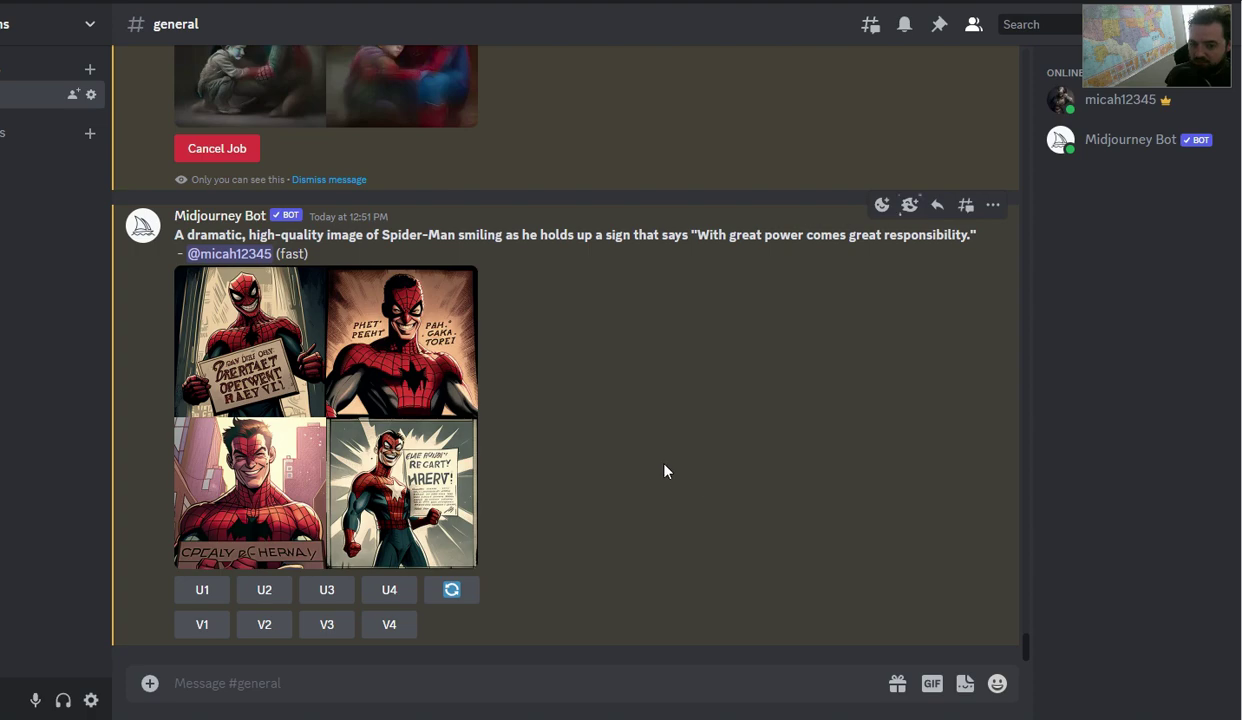
scroll(665, 471, "up", 3)
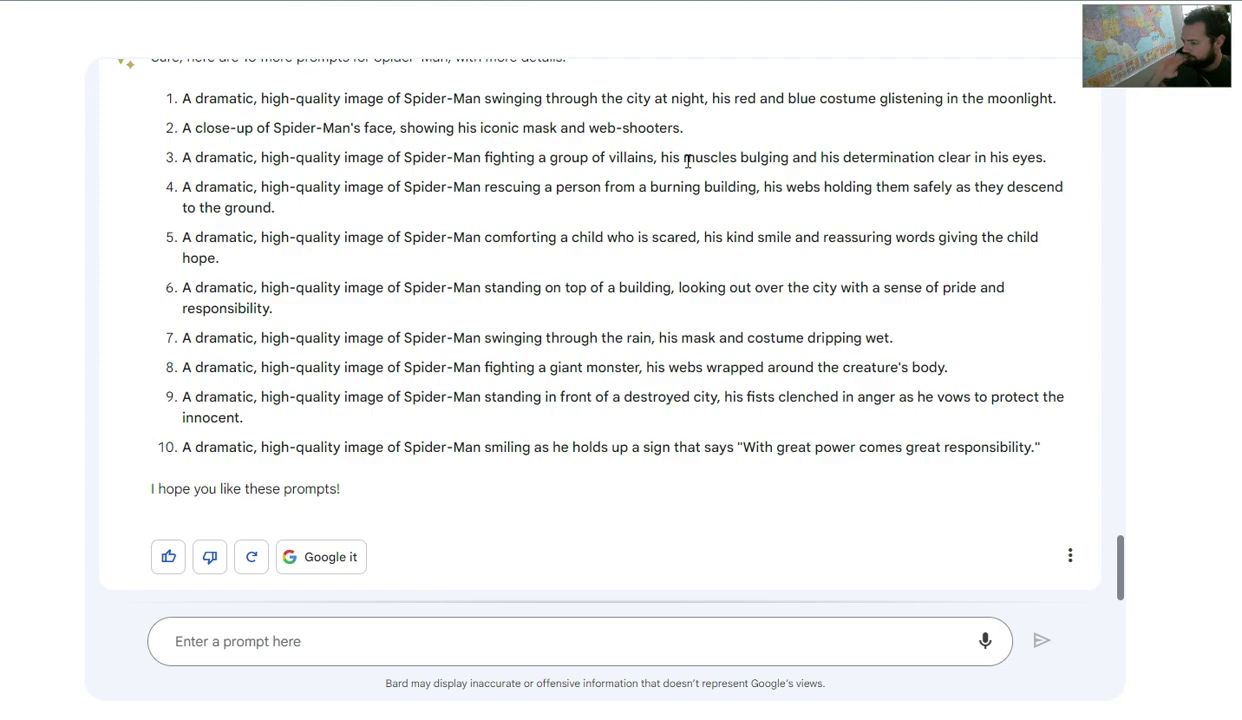
Dictate and send a request for Midjourney aspect ratios and quality levels for each prompt
scroll(511, 284, "up", 1)
scroll(511, 284, "up", 2)
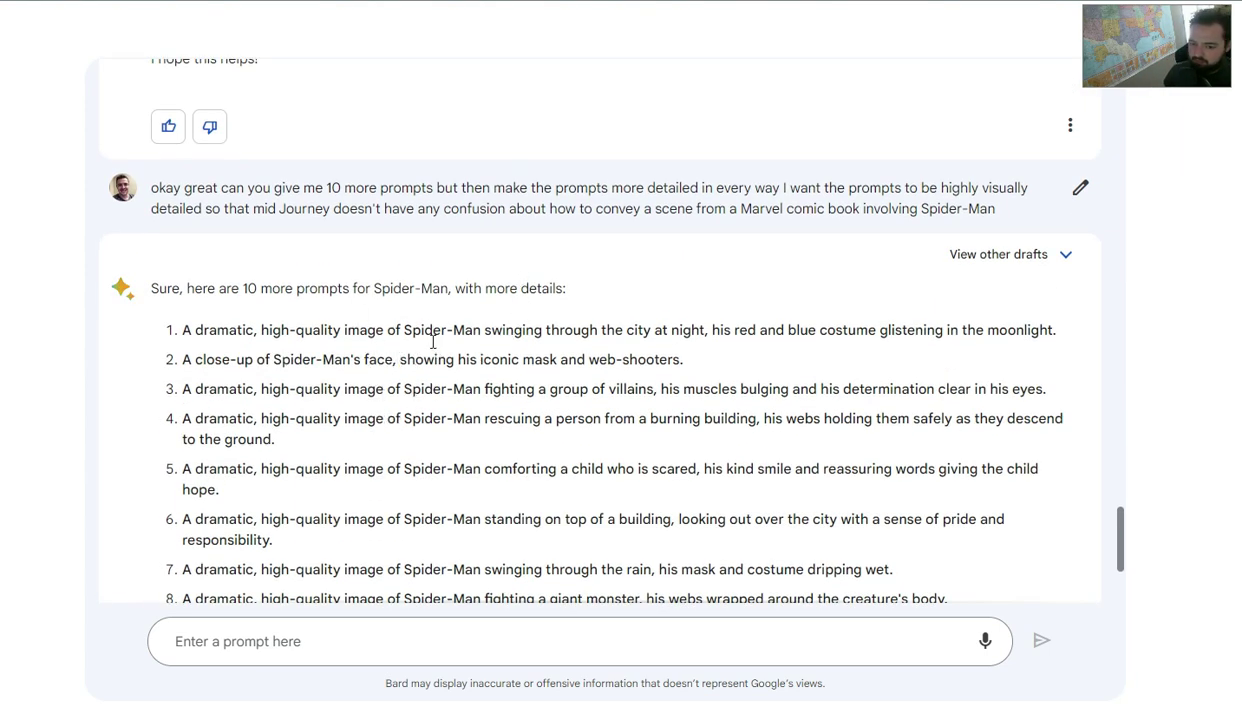
scroll(490, 389, "down", 2)
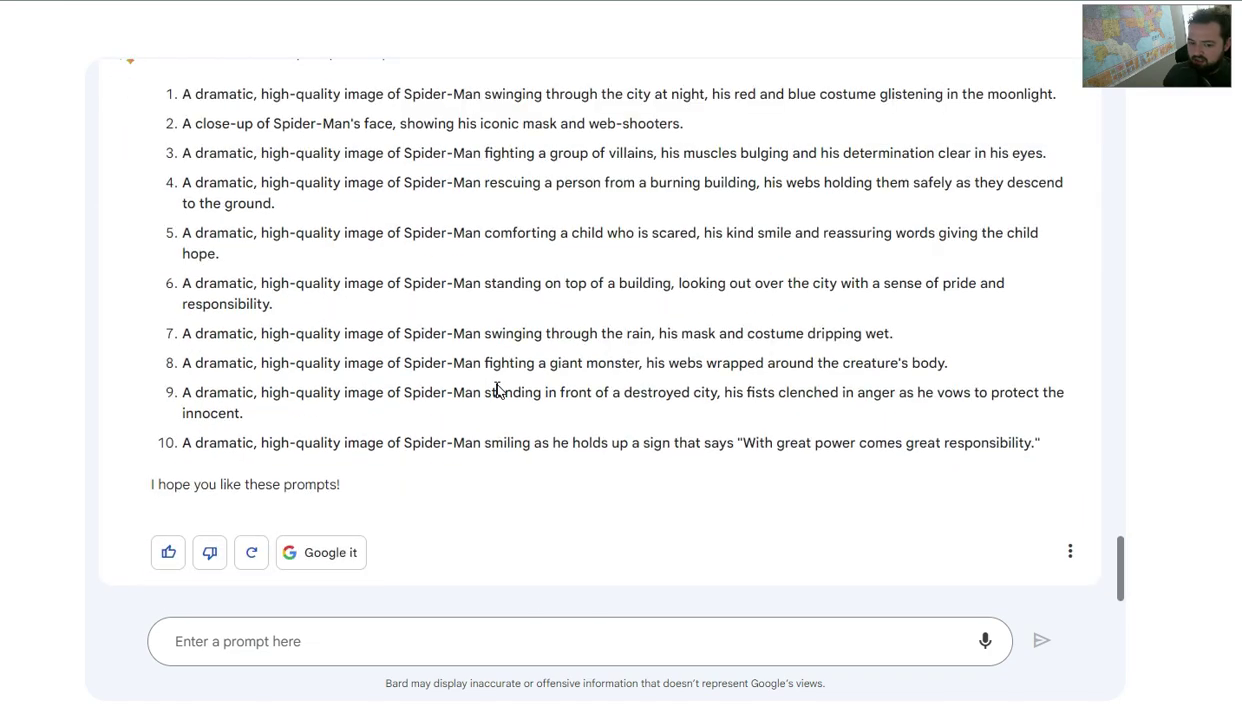
scroll(495, 397, "up", 10)
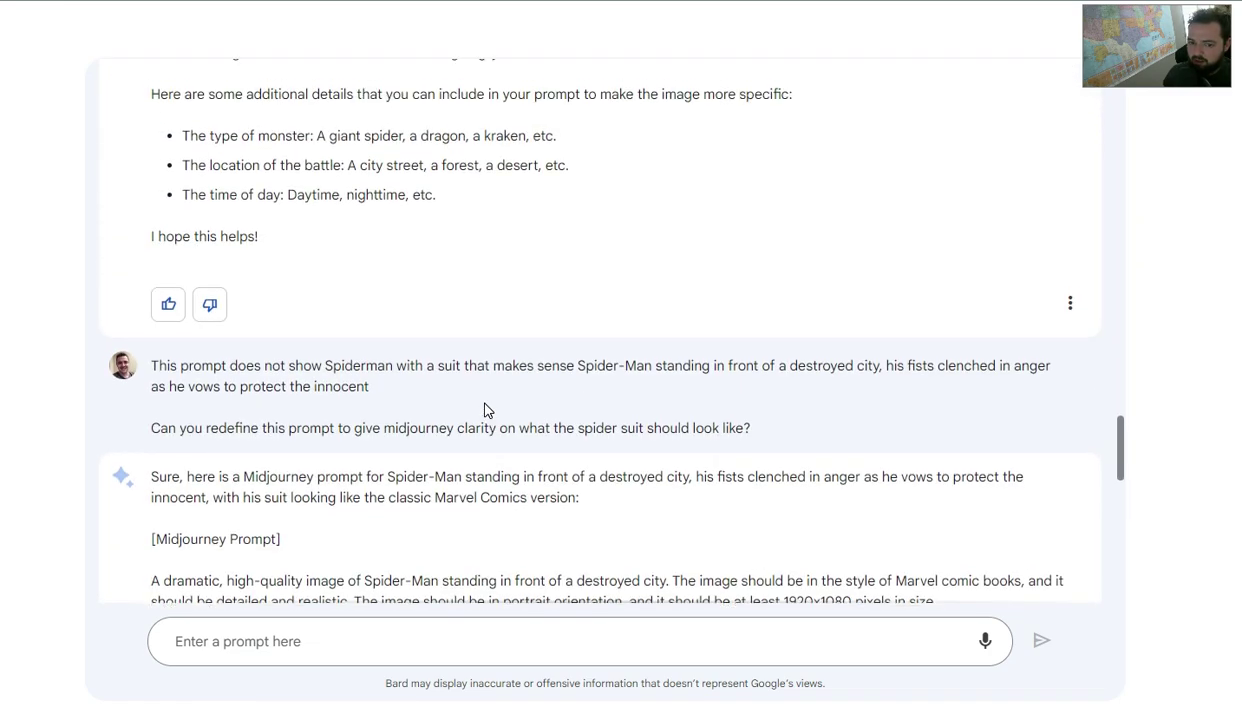
scroll(487, 410, "up", 1)
scroll(1100, 574, "down", 10)
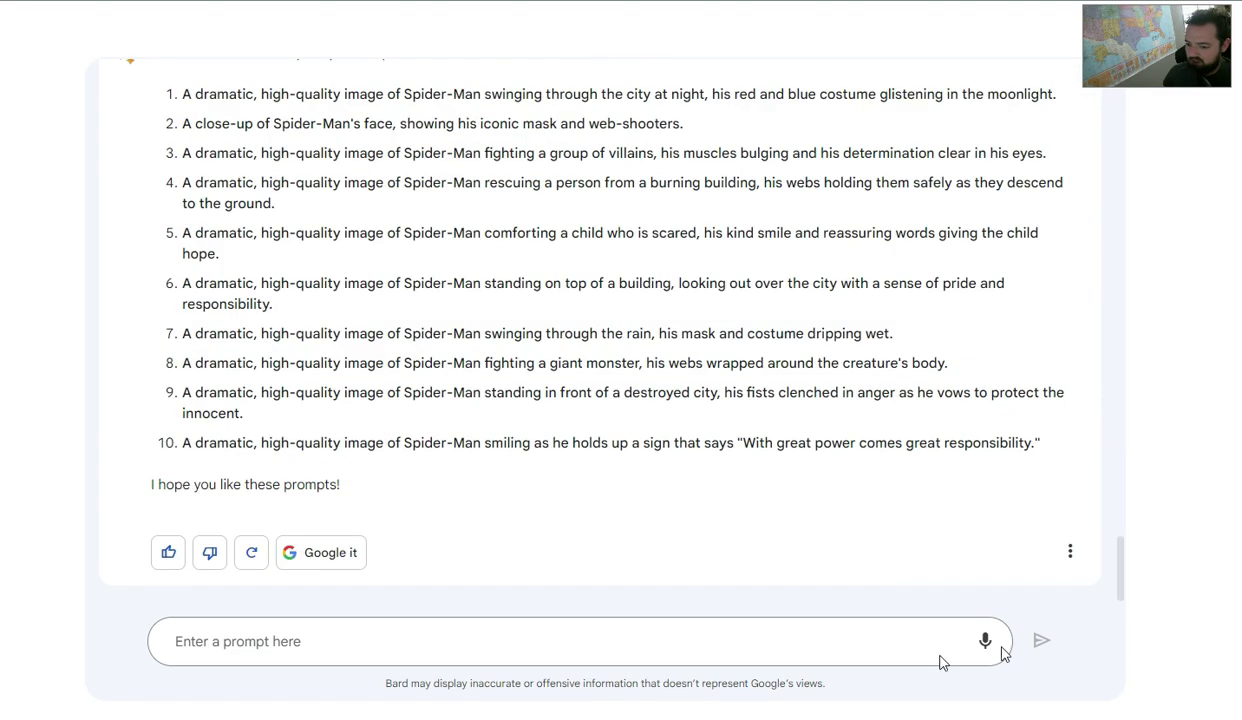
left_click(577, 643)
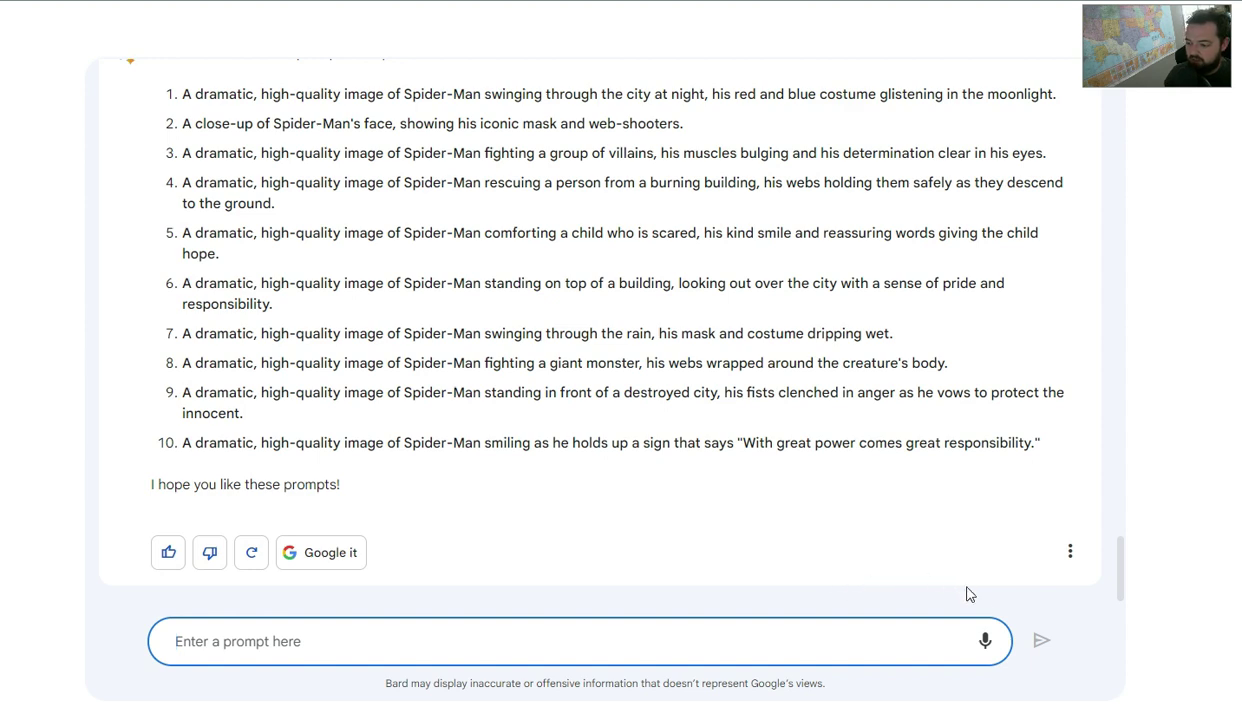
left_click(985, 645)
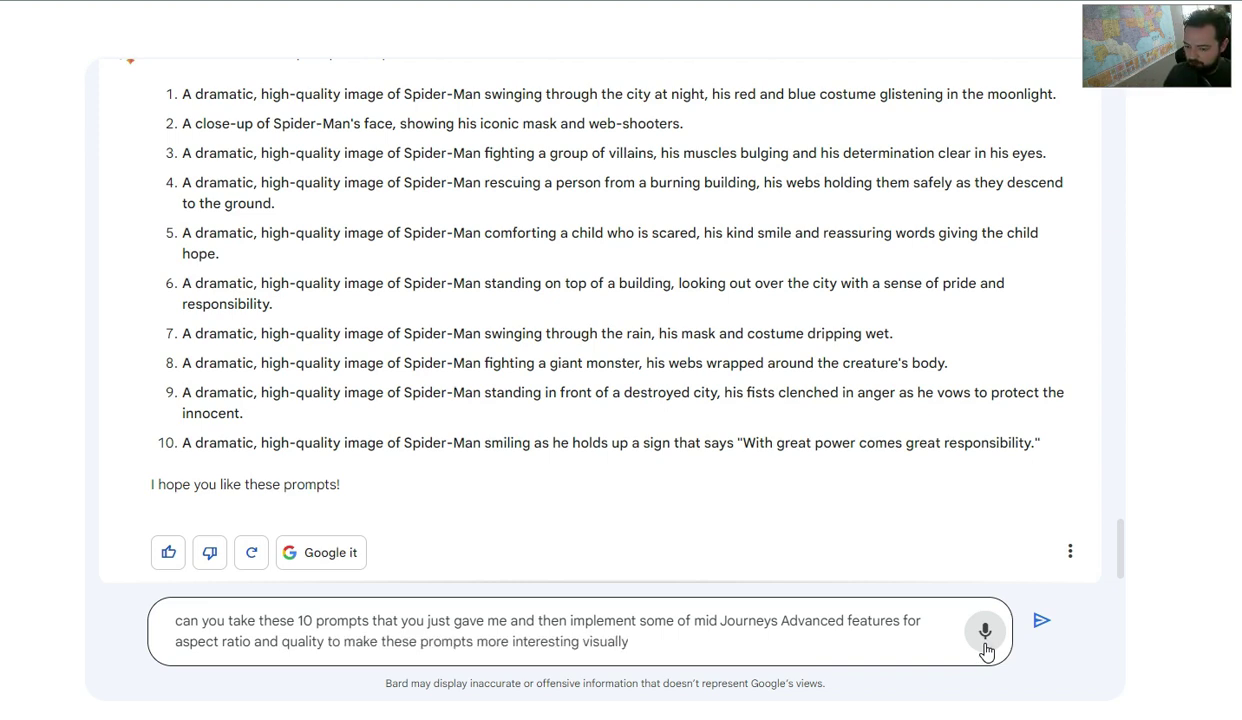
left_click(1040, 624)
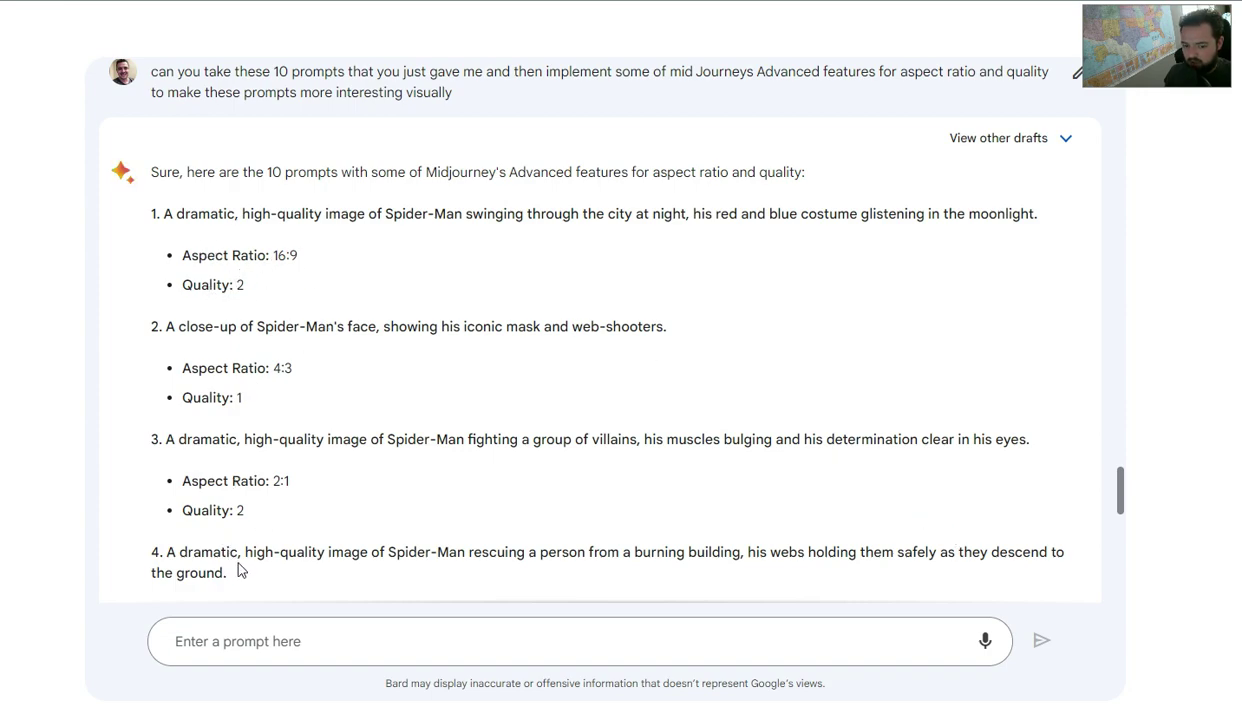
Dictate and send a request for the prompts as a copy-paste string
scroll(347, 518, "down", 6)
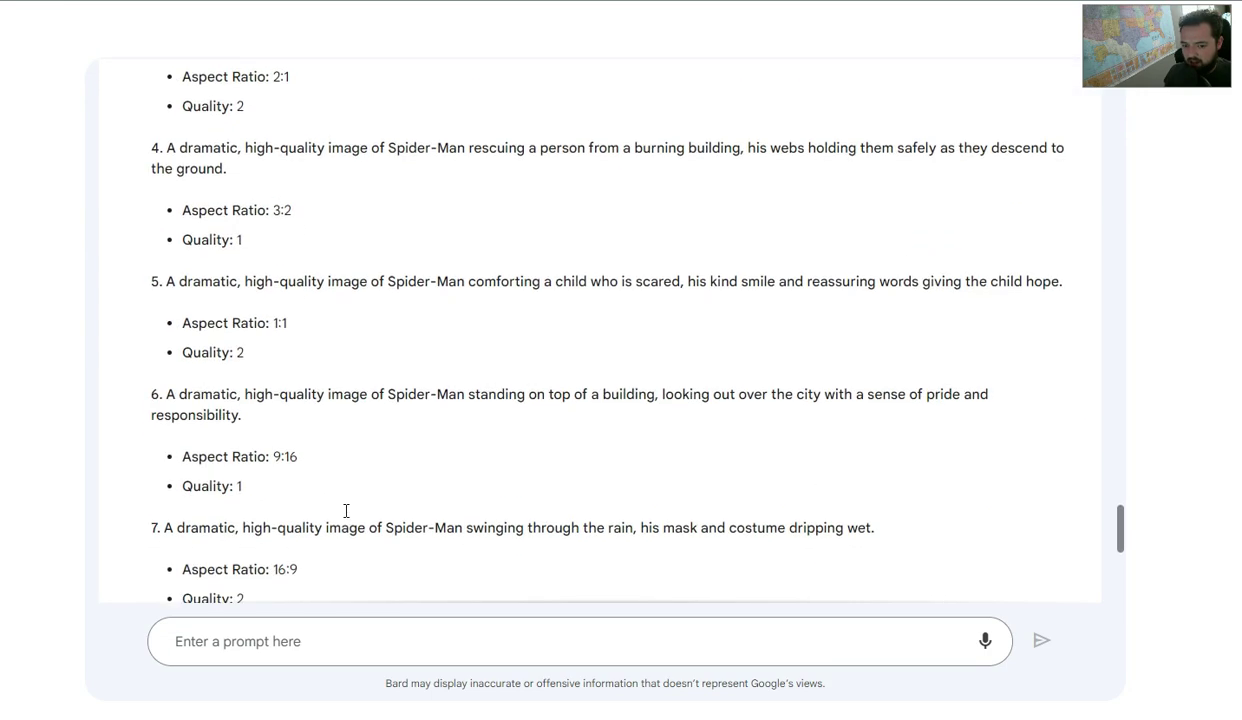
scroll(347, 518, "down", 3)
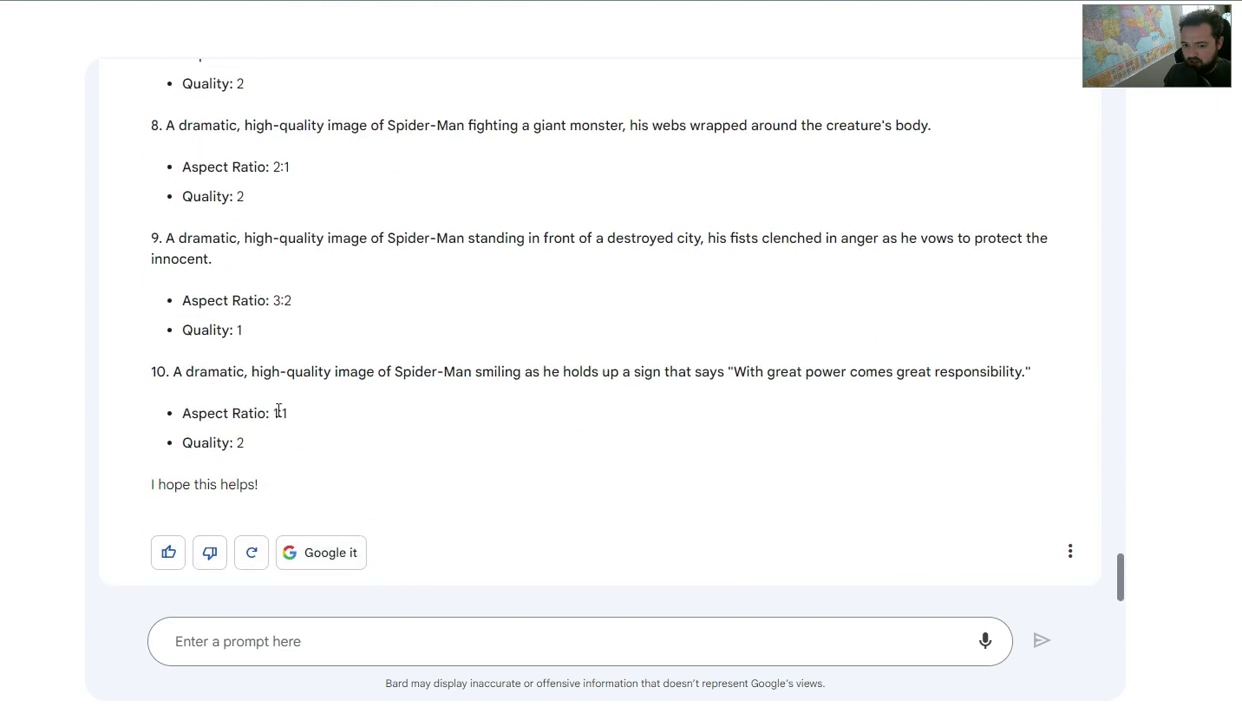
left_click_drag(181, 373, 596, 474)
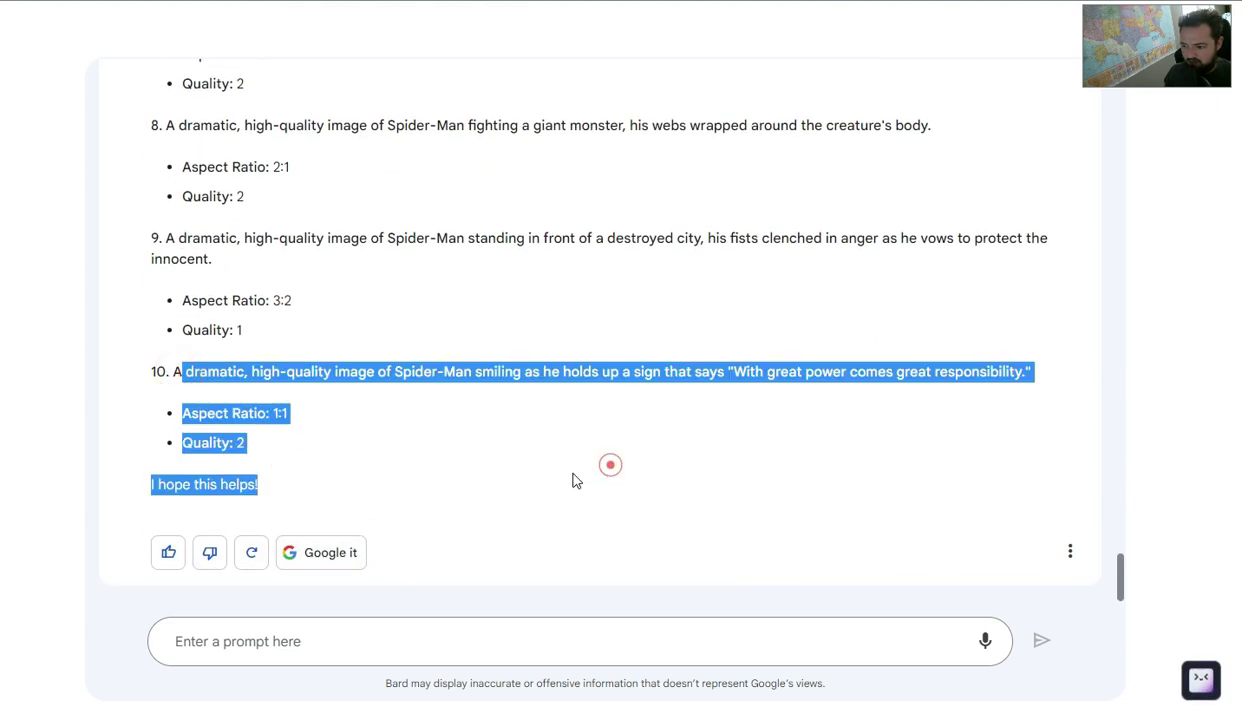
left_click(600, 470)
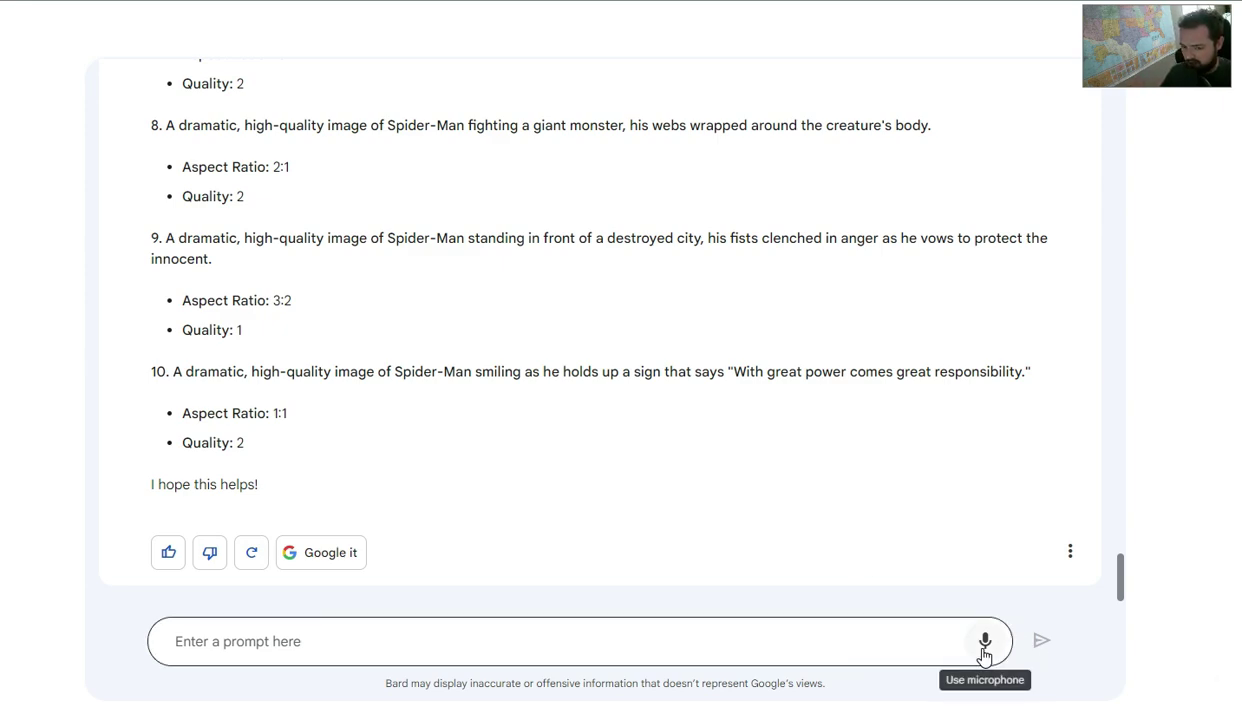
left_click(984, 641)
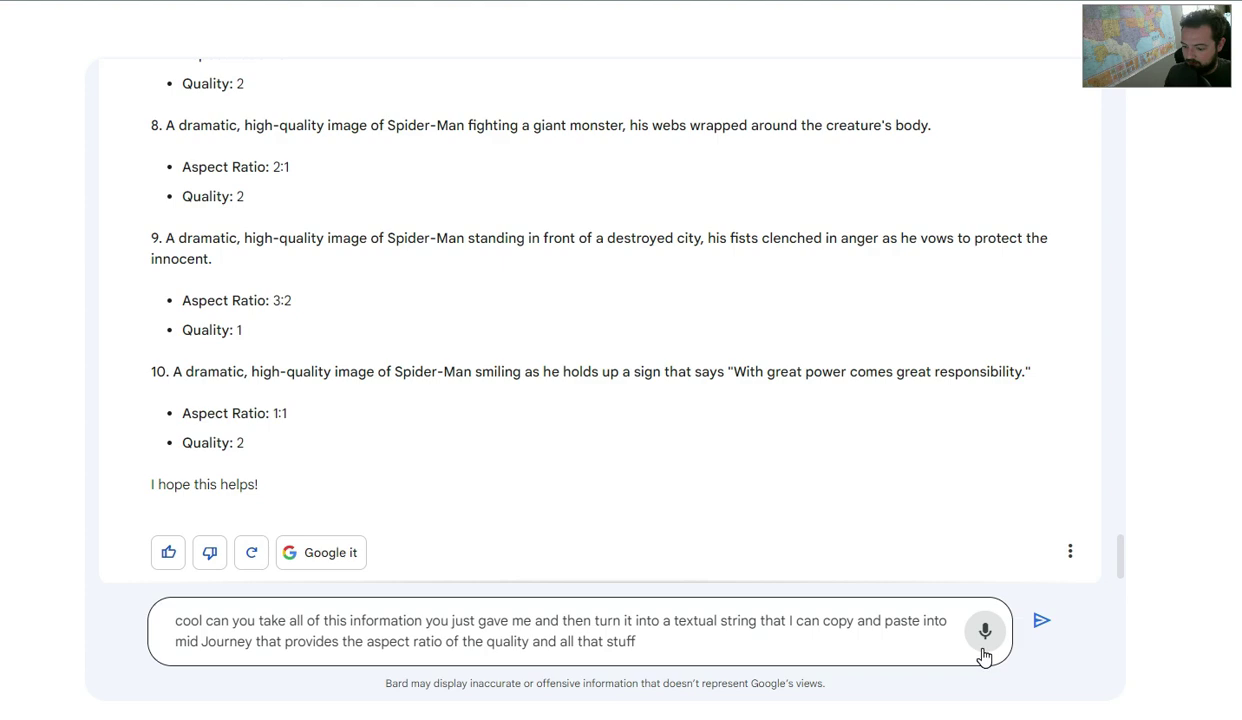
left_click(1041, 621)
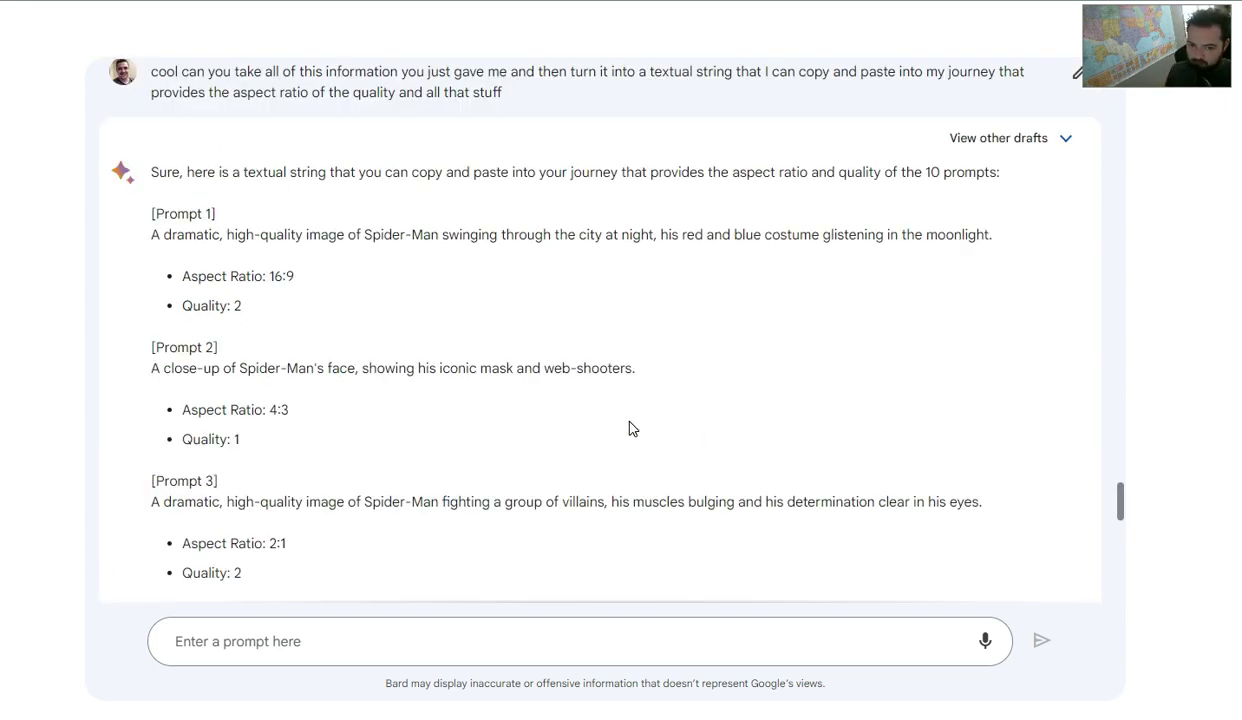
Begin dictating a question about Midjourney's exact aspect-ratio and quality syntax
scroll(598, 425, "down", 9)
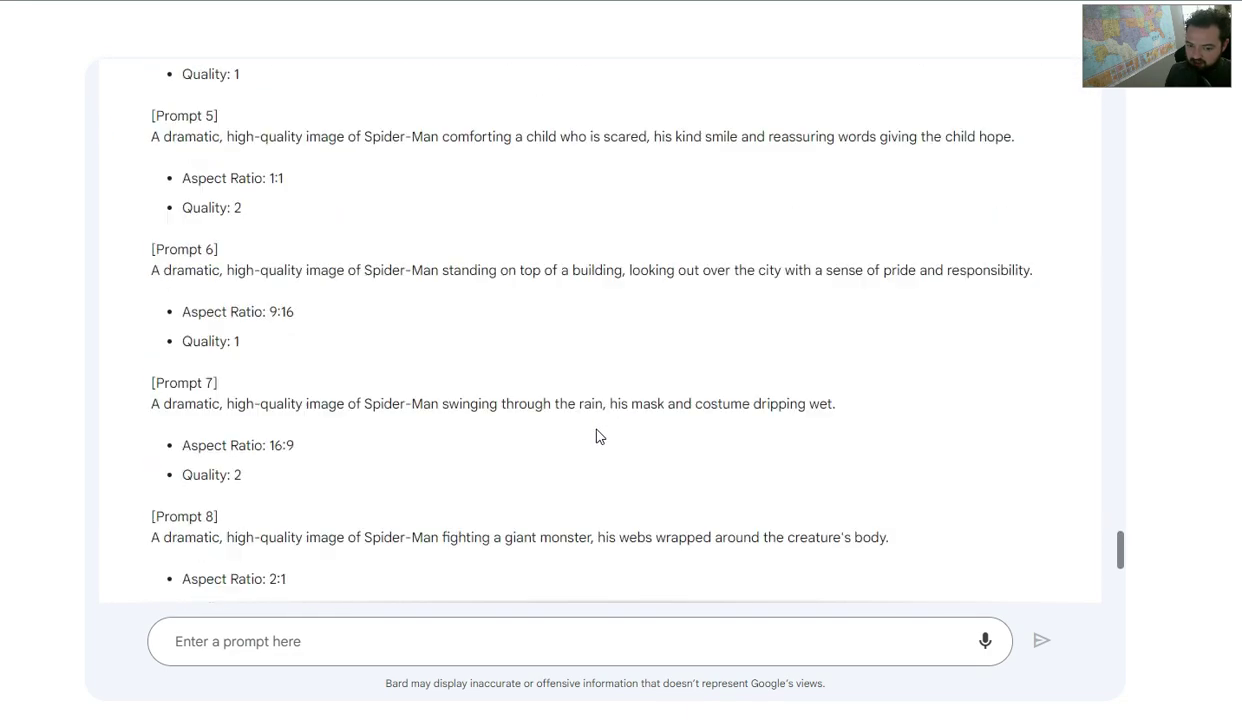
scroll(598, 437, "down", 2)
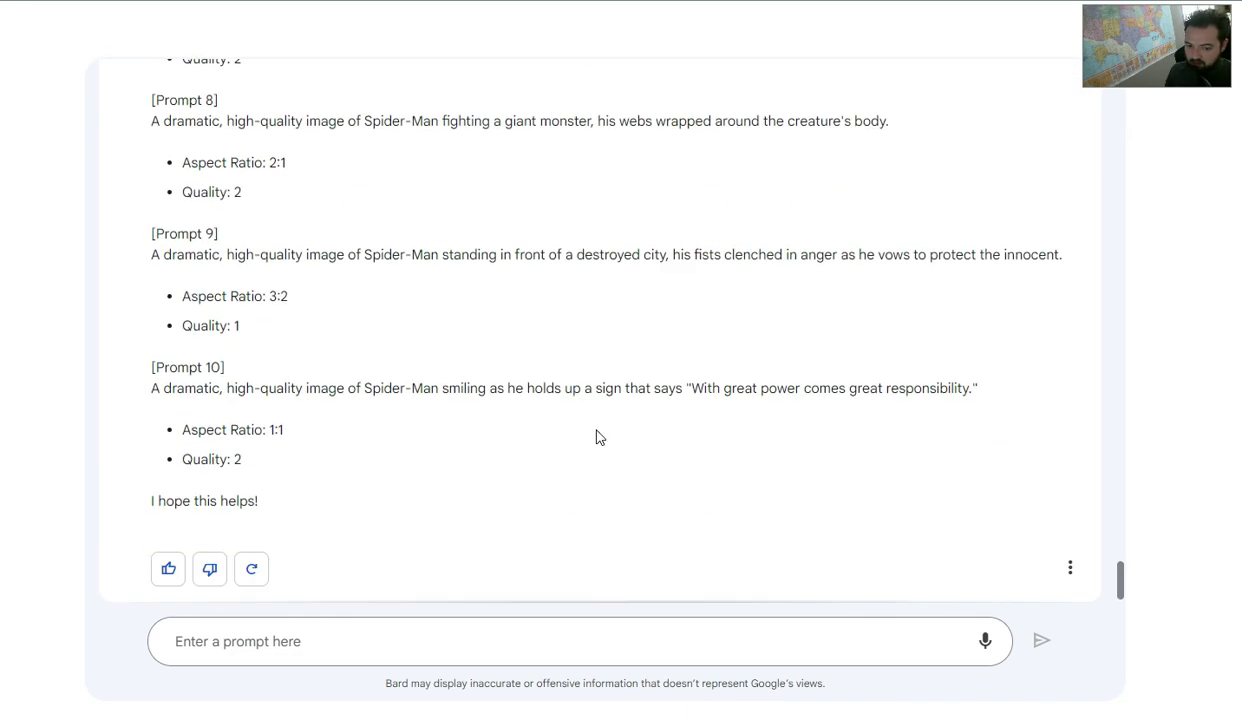
left_click(987, 638)
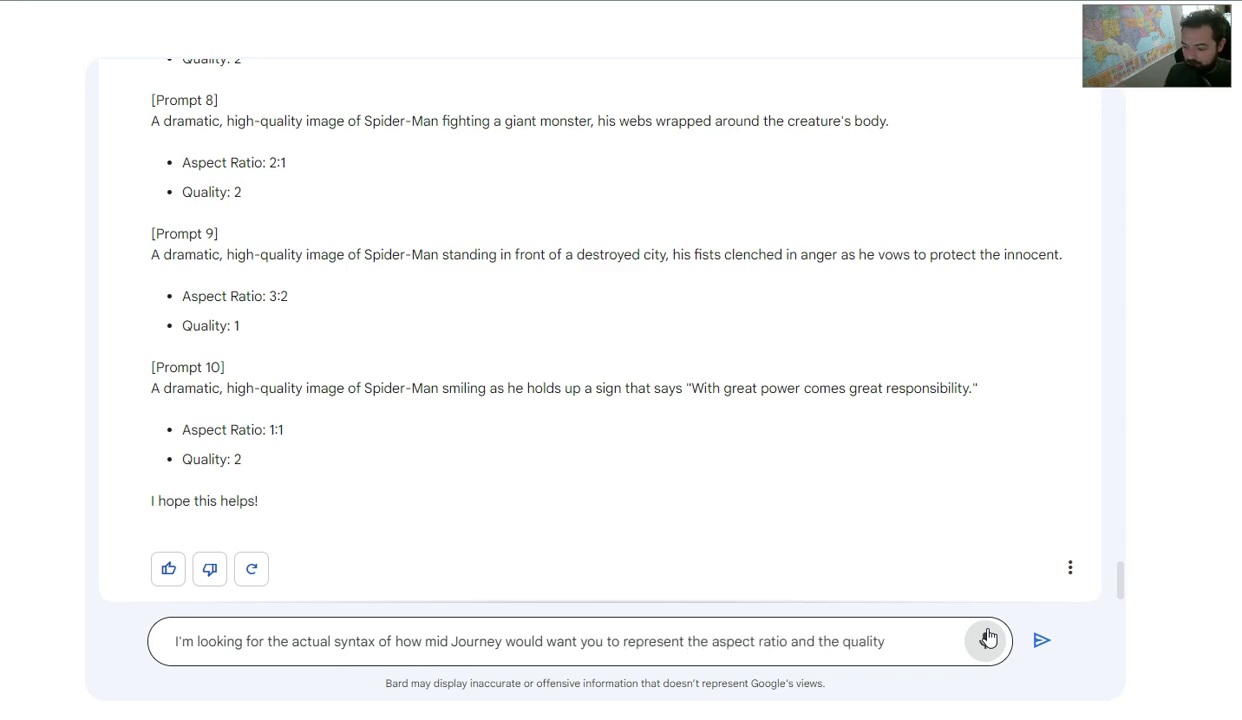
Send the syntax question and review Bard's code snippets
left_click(1039, 641)
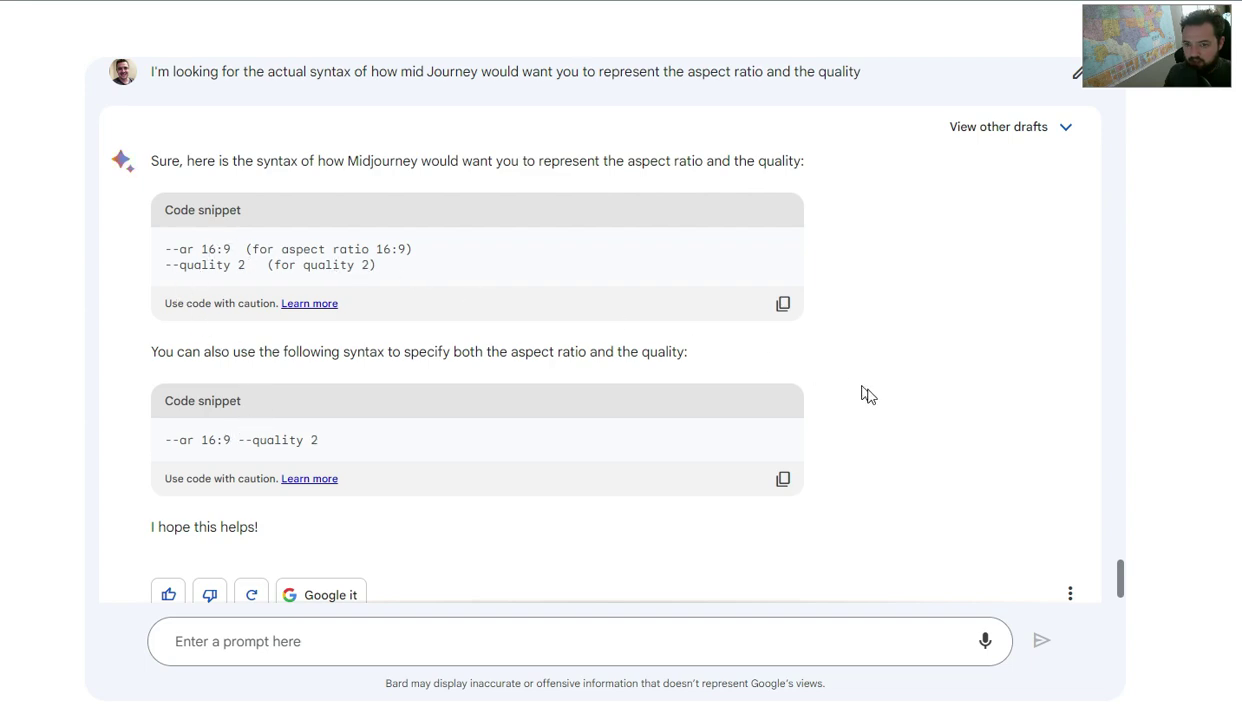
scroll(935, 340, "up", 2)
scroll(937, 360, "down", 2)
Ask Bard to apply --ar/--quality syntax to all prompts, then select prompt 1
left_click(986, 640)
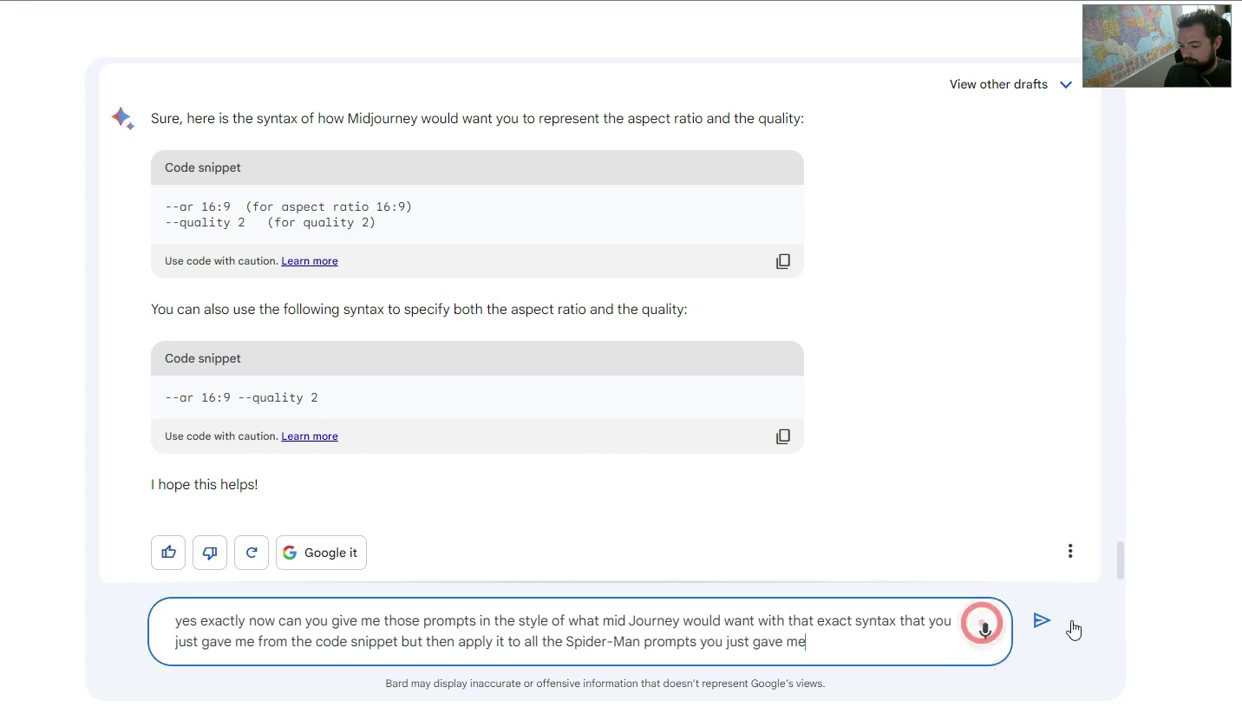
left_click(1042, 621)
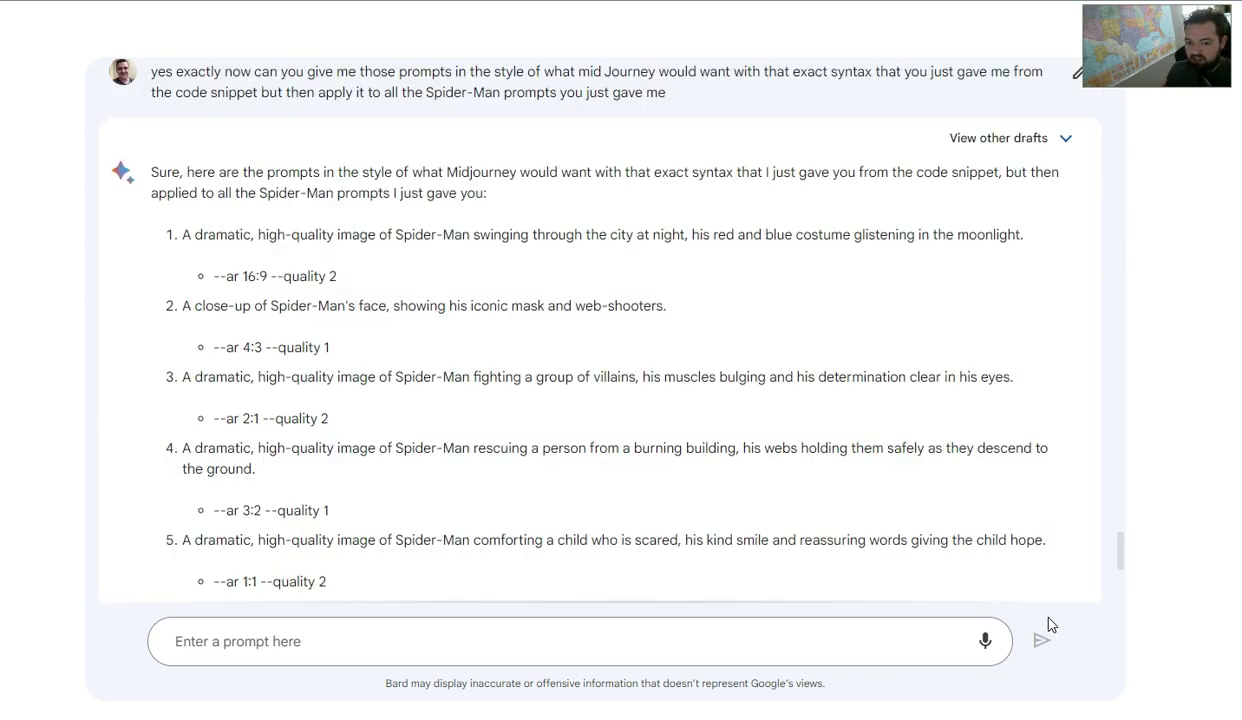
left_click_drag(338, 276, 182, 238)
key("ctrl+c")
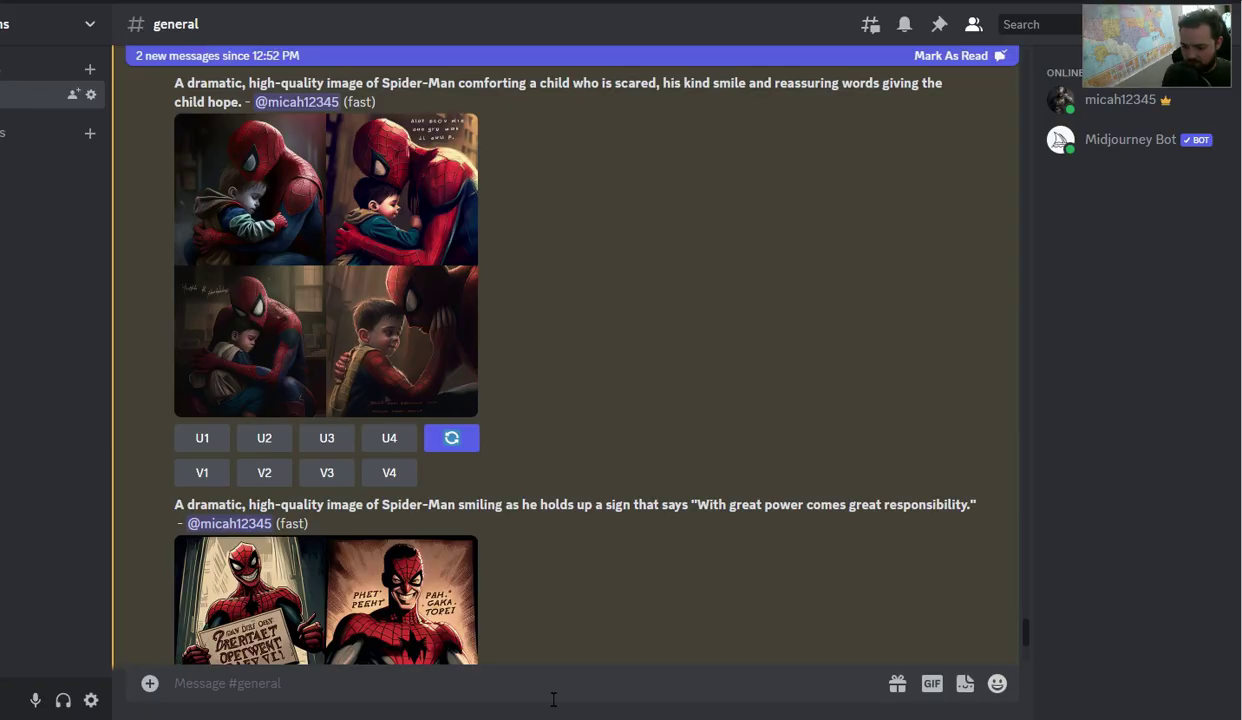
Submit the copied swinging-through-the-city Spider-Man prompt to Midjourney with /imagine
left_click(554, 690)
type("/imagine")
key("Tab")
key("ctrl+v")
key("Return")
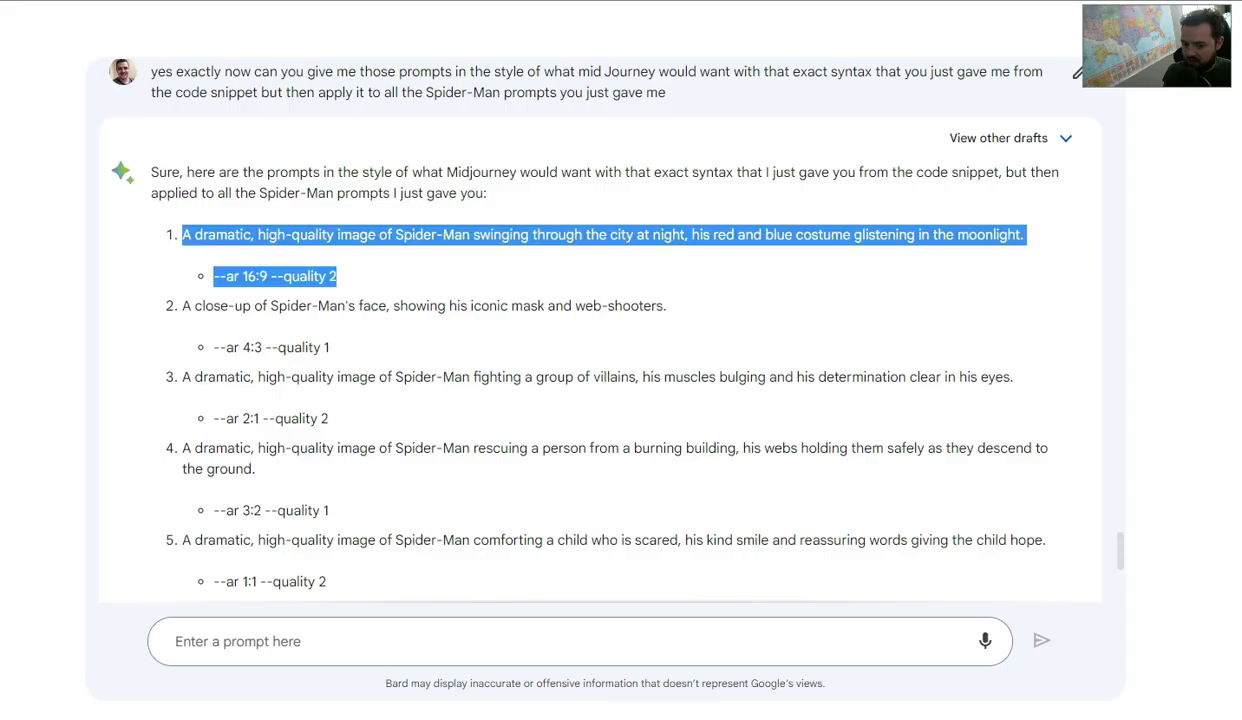
Copy Bard prompt 3, the villains fight, and submit it to Midjourney with /imagine
scroll(701, 402, "down", 3)
left_click_drag(345, 279, 196, 232)
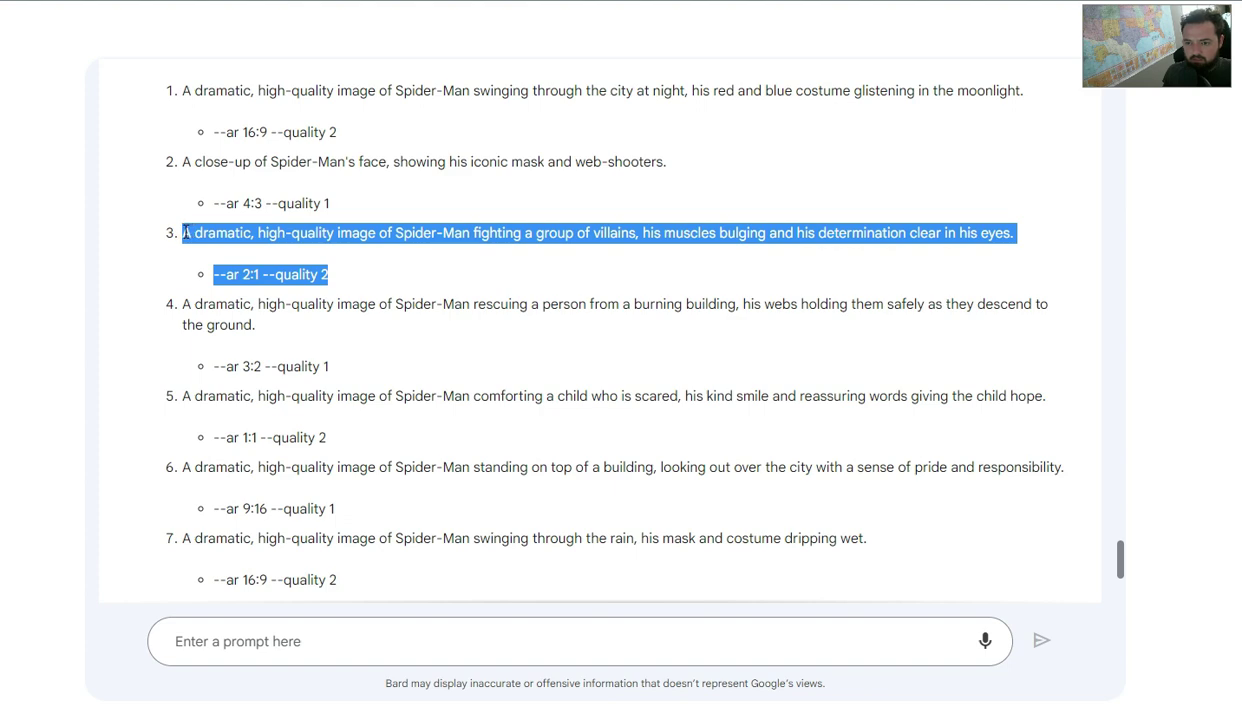
key("alt+Tab")
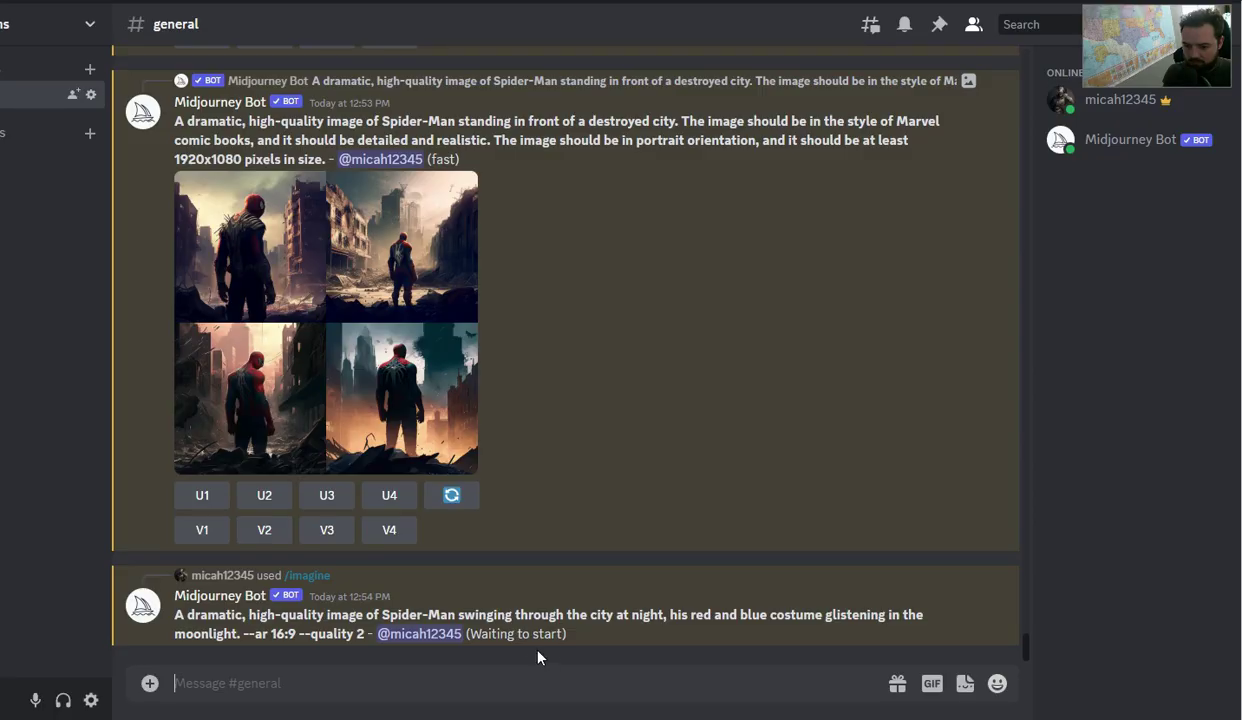
left_click(516, 691)
type("/imagine")
key("Tab")
type("A dramatic, high-quality image of Spider-Man fighting a group of villains, his muscles bulging and his determination clear in his eyes.  --ar 2:1 --quality 2")
key("Return")
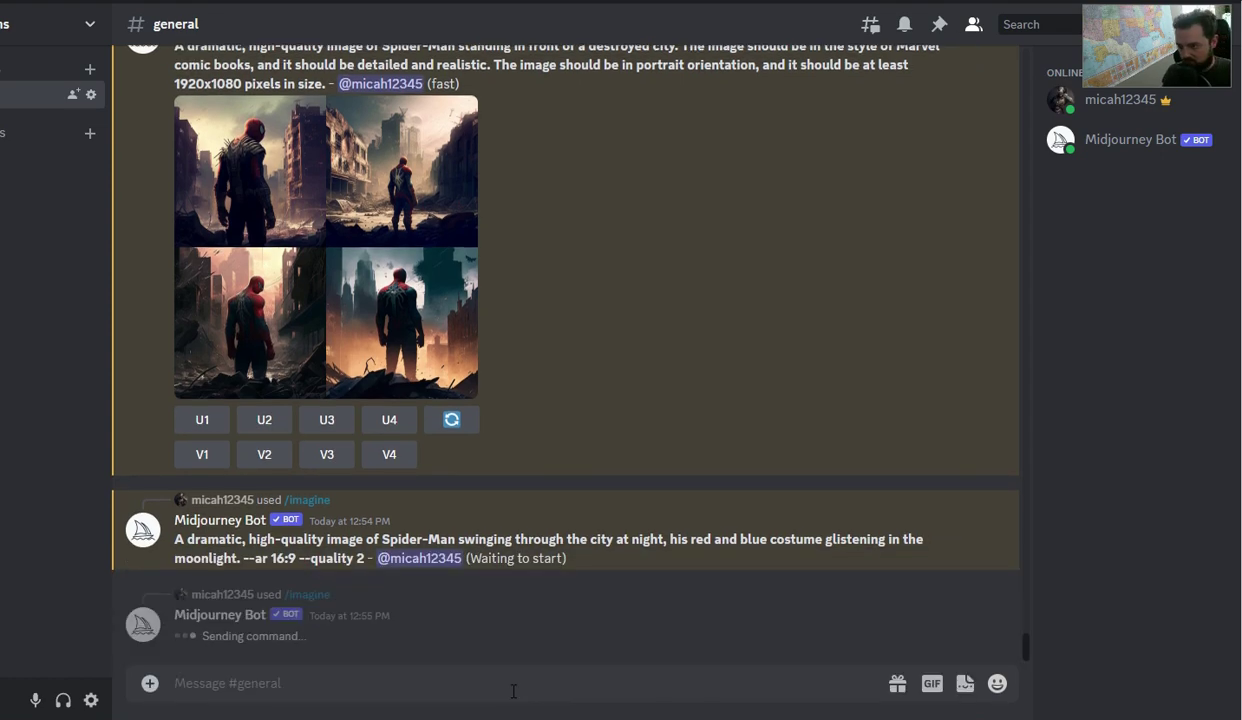
Copy prompt 8, the giant-monster scene at --ar 2:1 --quality 2, and send it to Midjourney
key("alt+Tab")
scroll(470, 425, "down", 3)
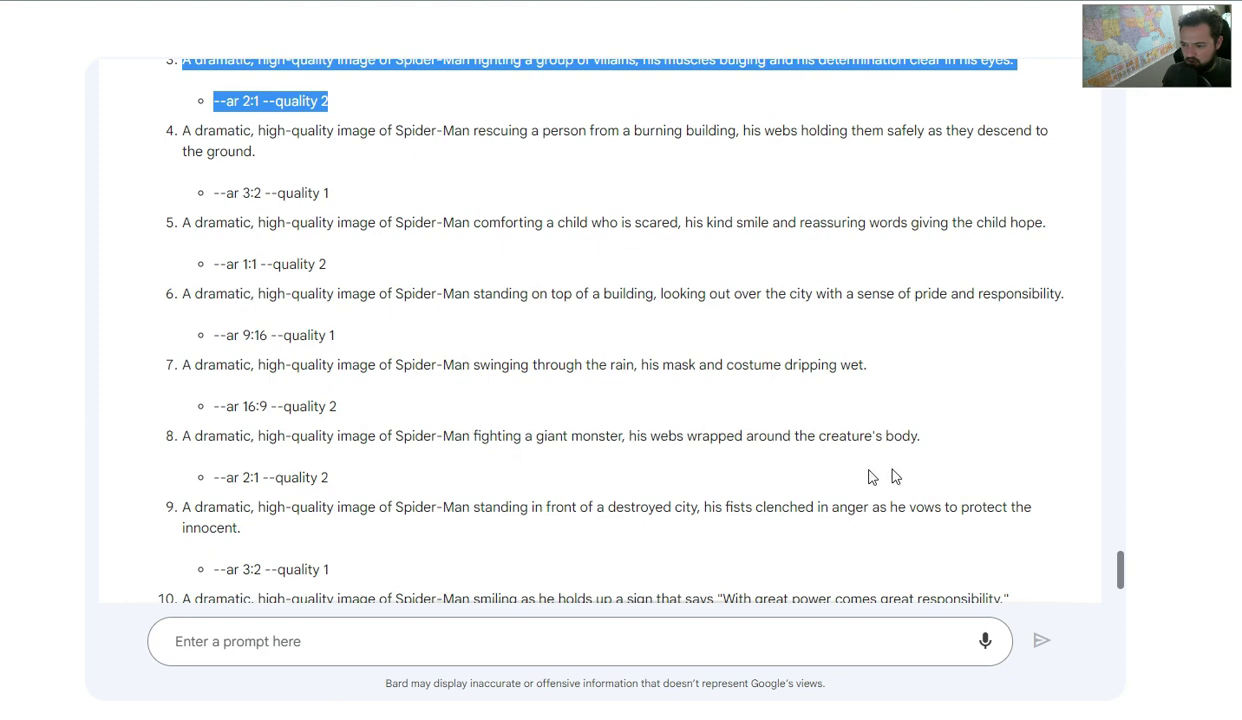
left_click_drag(333, 477, 186, 435)
key("ctrl+c")
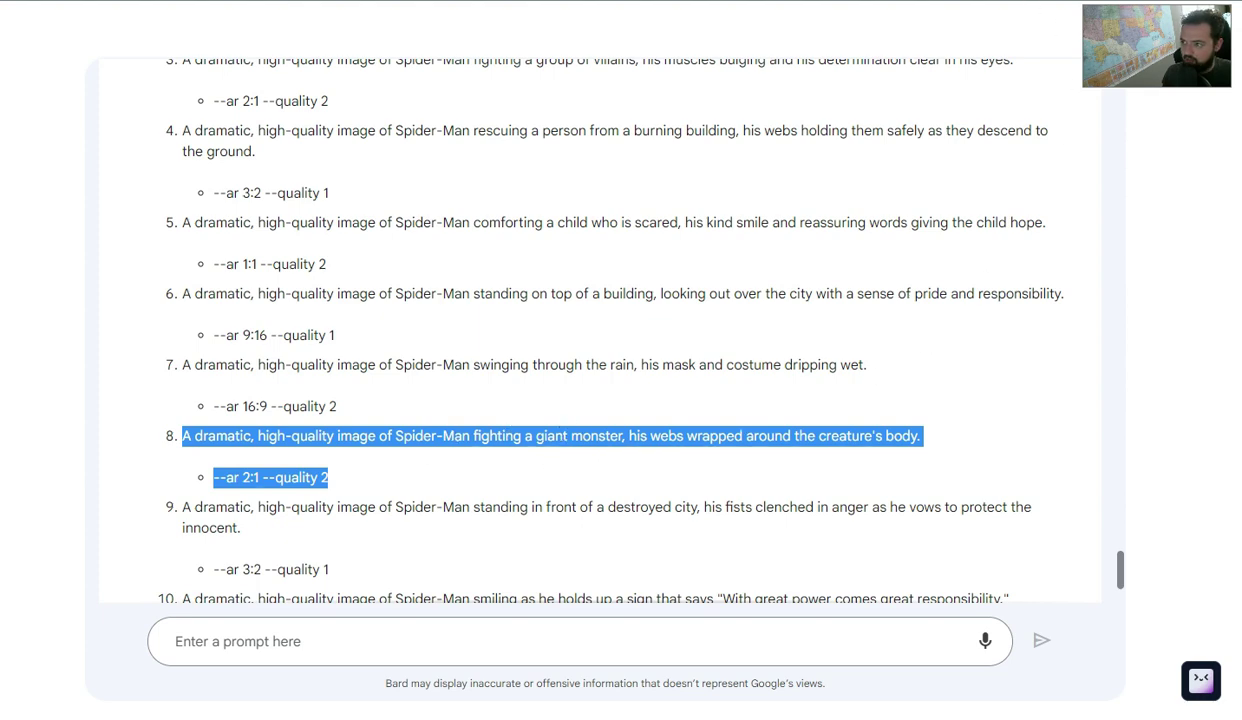
key("alt+Tab")
left_click(463, 676)
key("ctrl+v")
key("Return")
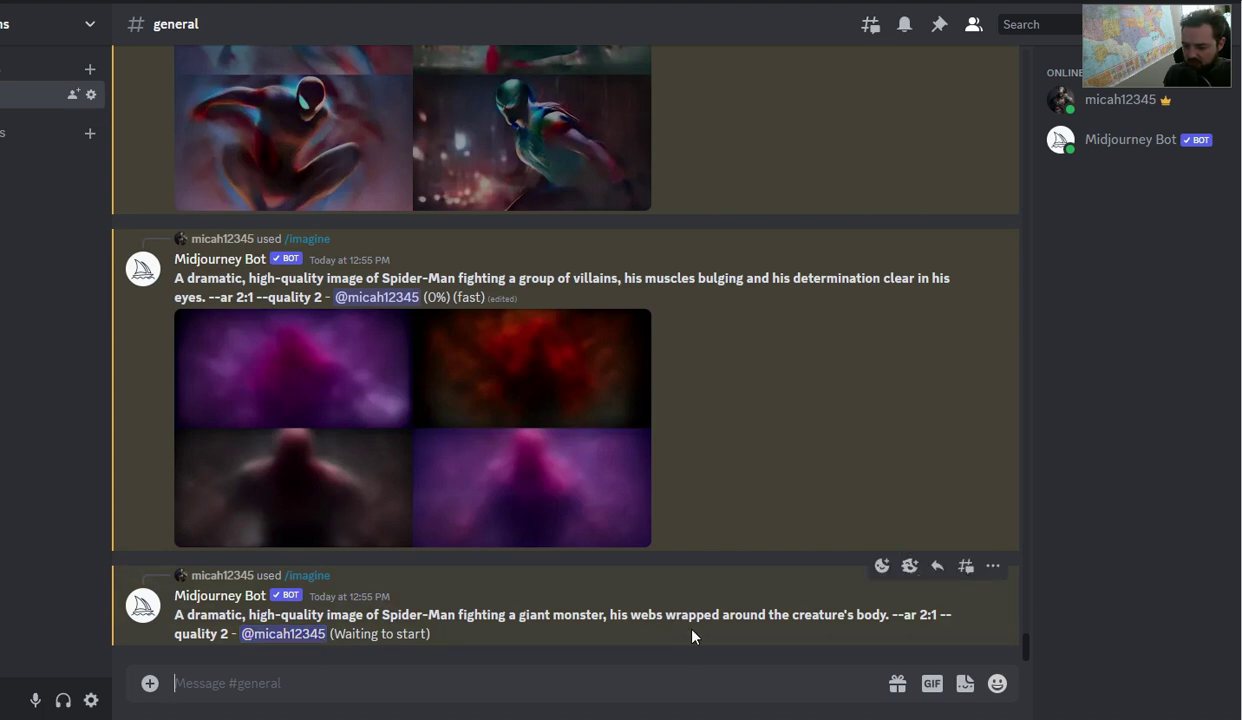
Back in Bard, select prompt 10's sign scene with its --ar 1:1 --quality 2 line
key("alt+Tab")
scroll(635, 374, "down", 2)
scroll(607, 374, "up", 3)
scroll(601, 379, "up", 8)
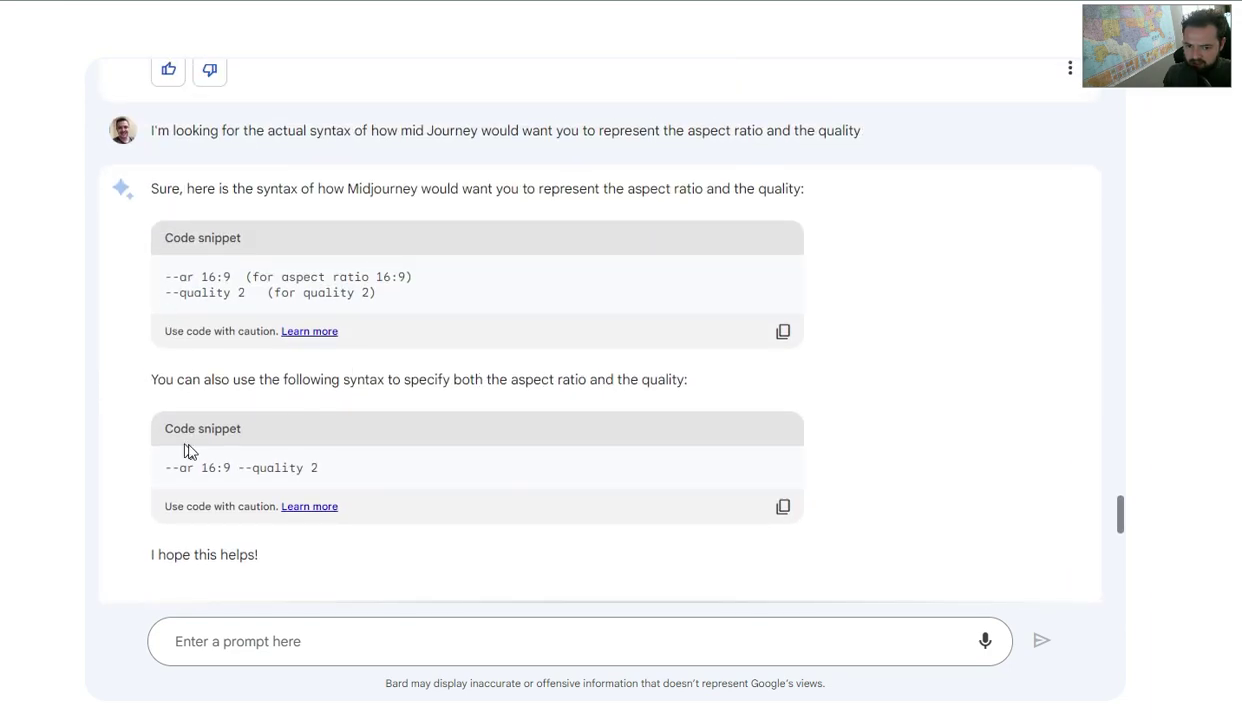
scroll(363, 447, "down", 8)
scroll(445, 472, "down", 1)
left_click(443, 501, "shift")
scroll(443, 501, "down", 1)
left_click(343, 530)
left_click_drag(340, 533, 182, 478)
key("ctrl+c")
left_click(410, 546)
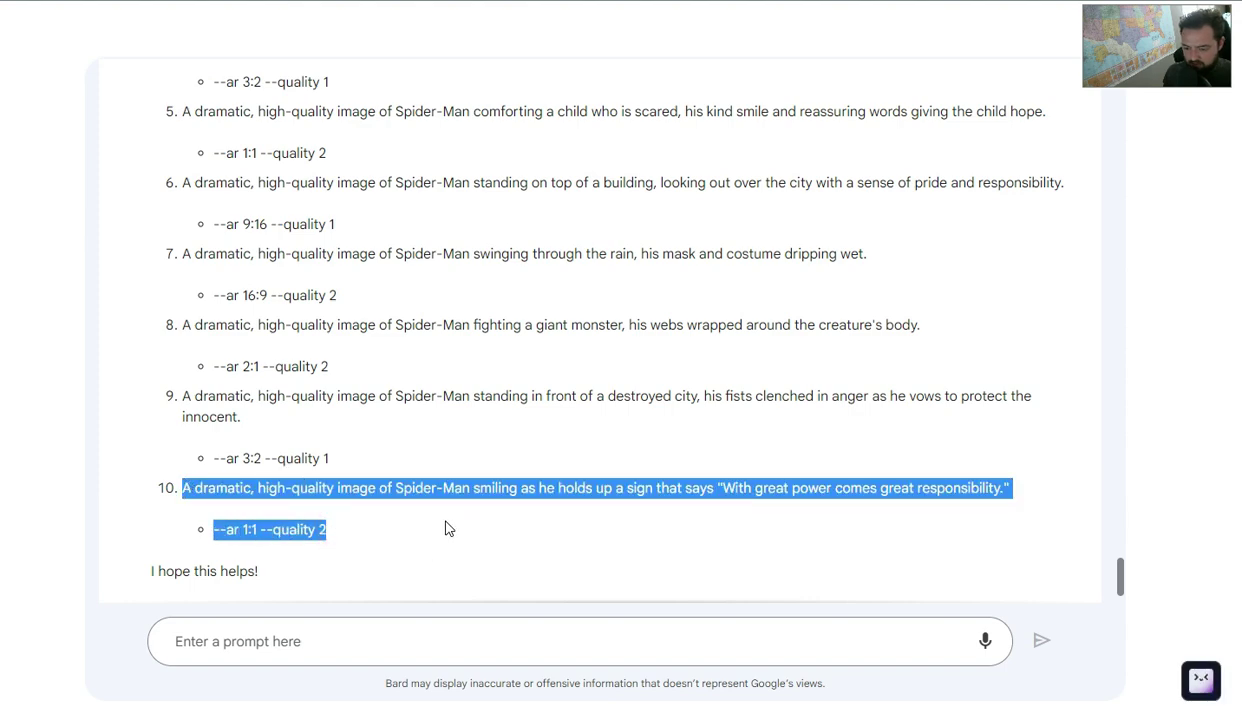
Submit the sign-holding Spider-Man prompt (--ar 1:1 --quality 2) to Midjourney with /imagine
key("alt+Tab")
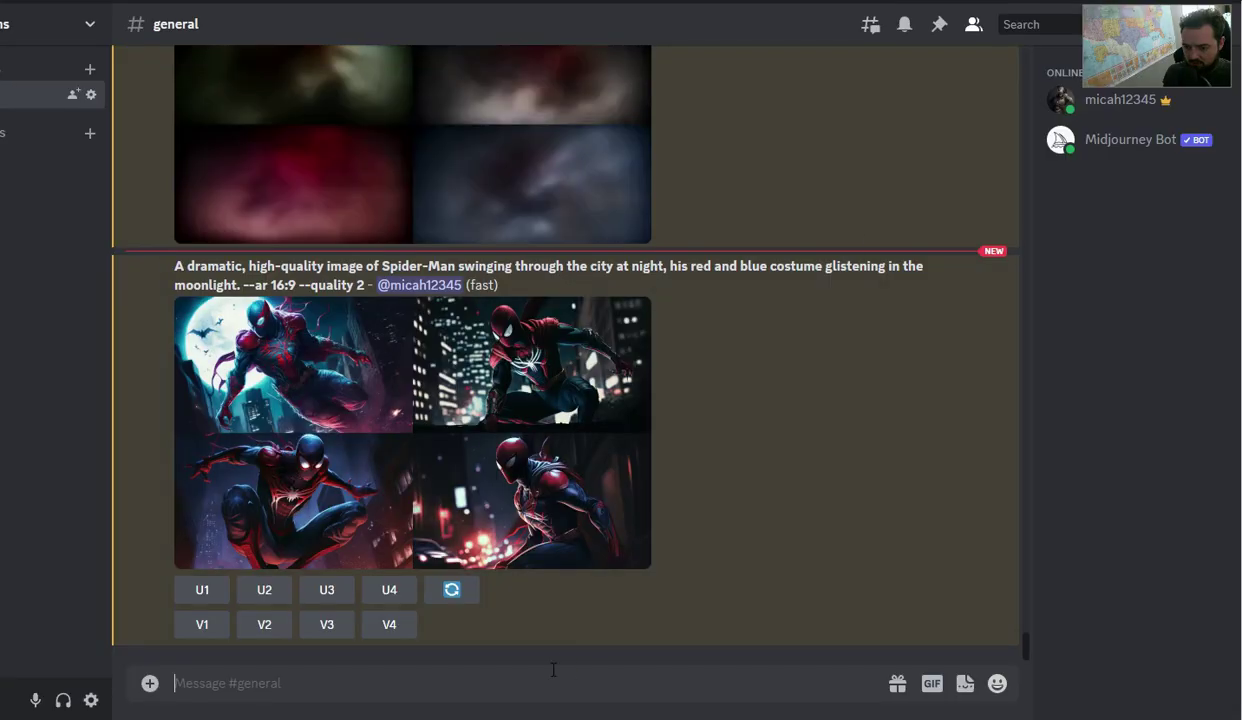
left_click(527, 682)
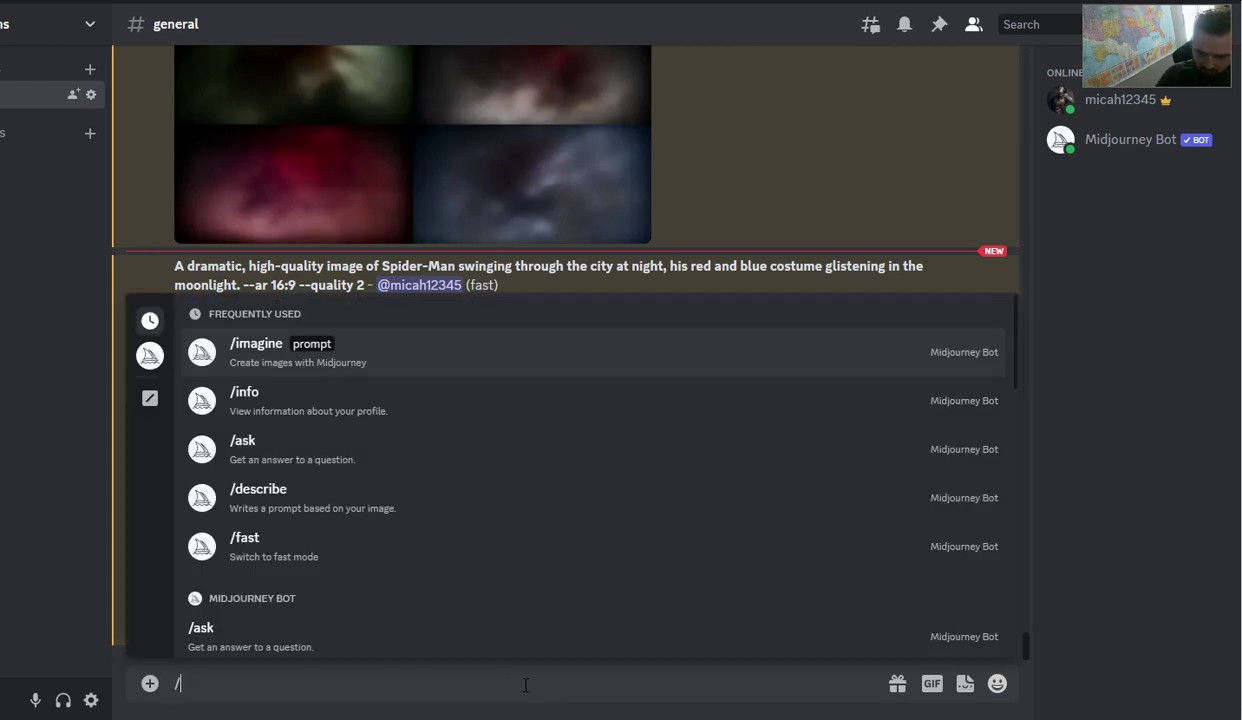
key("Tab")
key("ctrl+v")
key("Return")
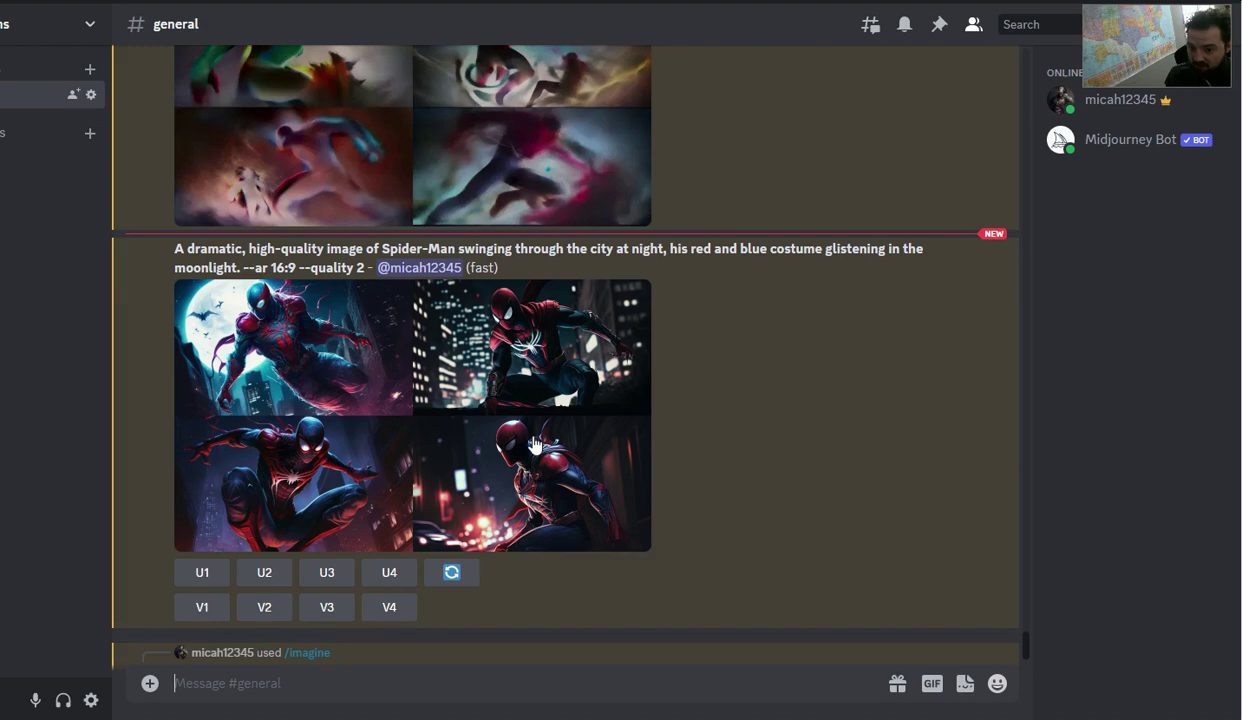
Preview the night-swinging grid and request upscales U2 and U3
left_click(618, 480)
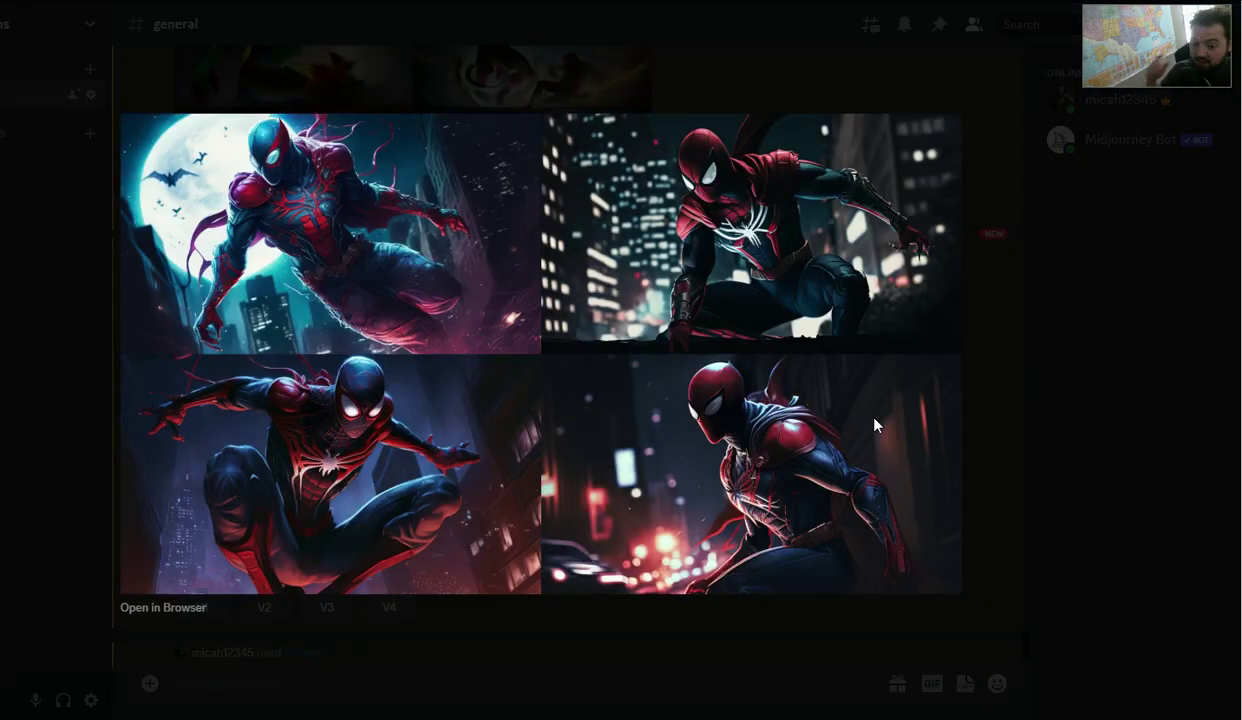
left_click(1000, 354)
left_click(265, 574)
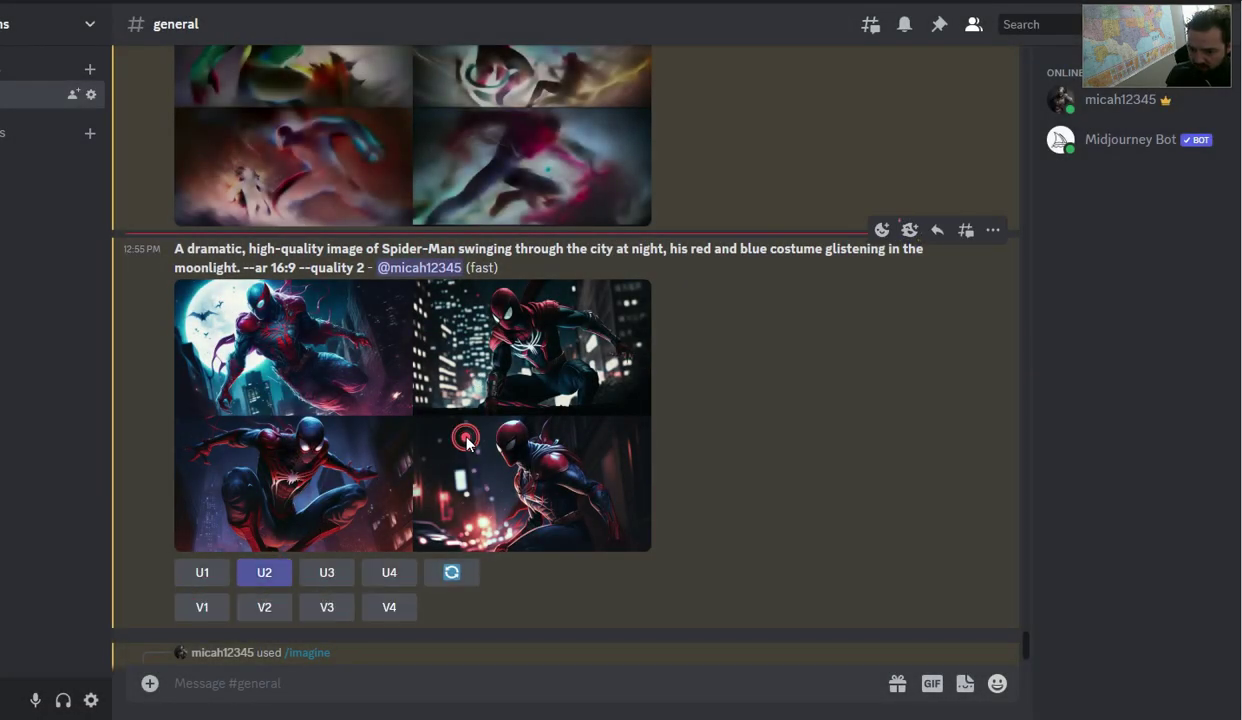
left_click(402, 469)
left_click(985, 428)
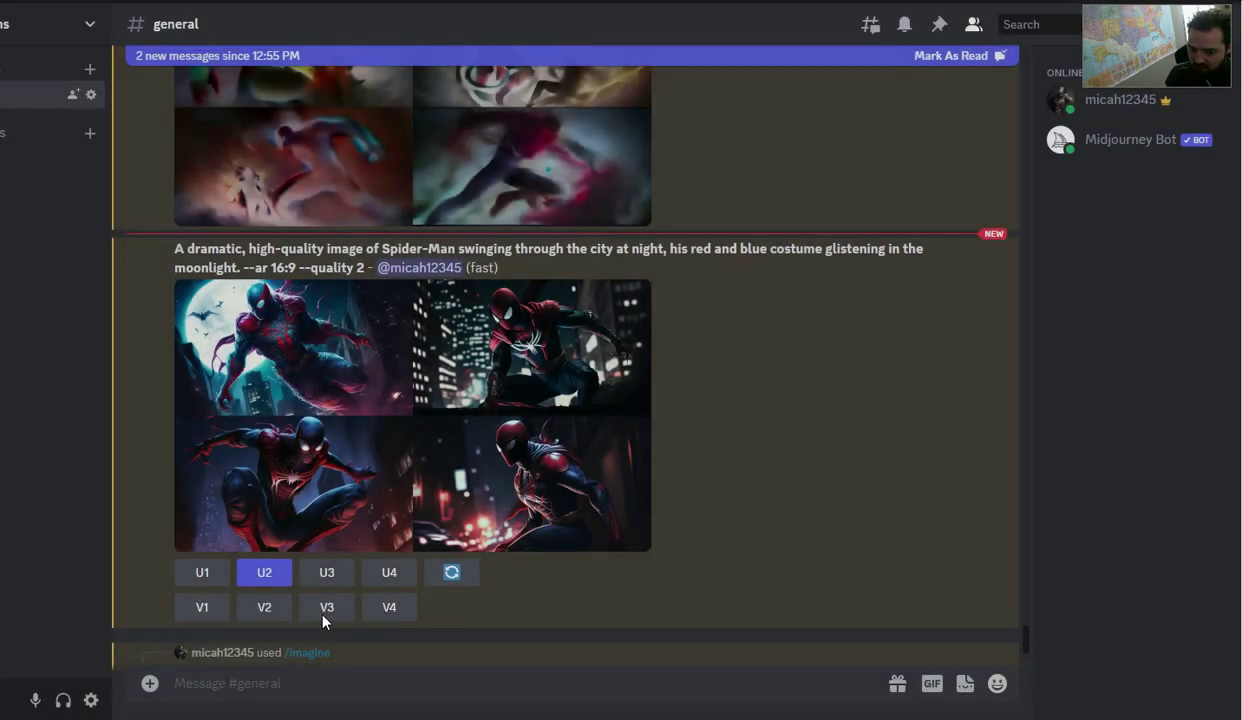
left_click(327, 572)
scroll(806, 564, "up", 3)
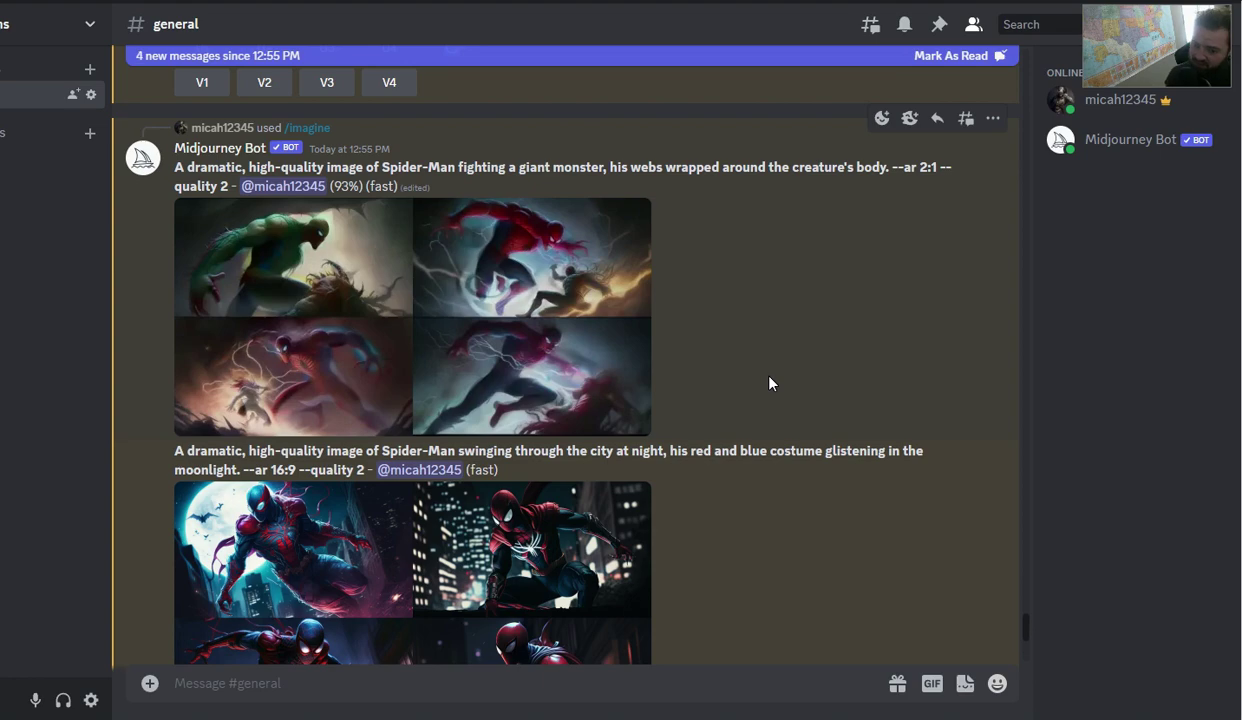
scroll(785, 475, "up", 5)
View the finished villains-fight grid enlarged, twice, then close it
scroll(786, 484, "down", 8)
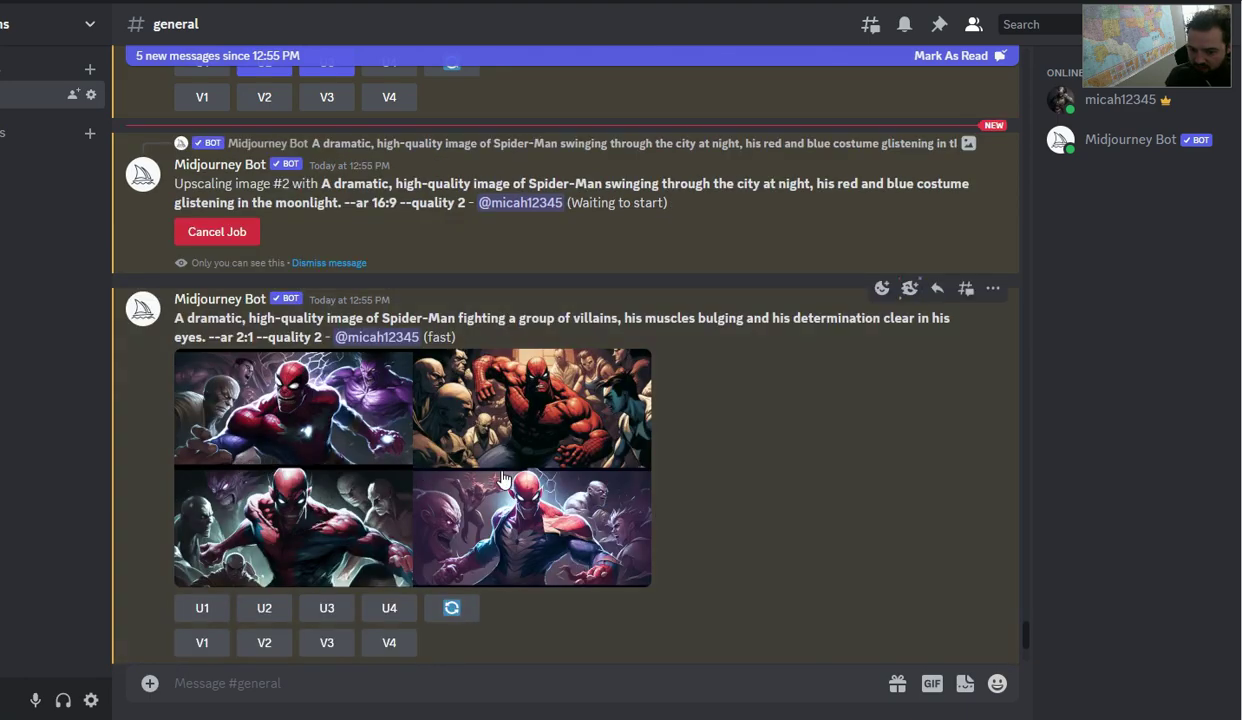
scroll(693, 470, "up", 4)
scroll(693, 485, "down", 5)
left_click(582, 420)
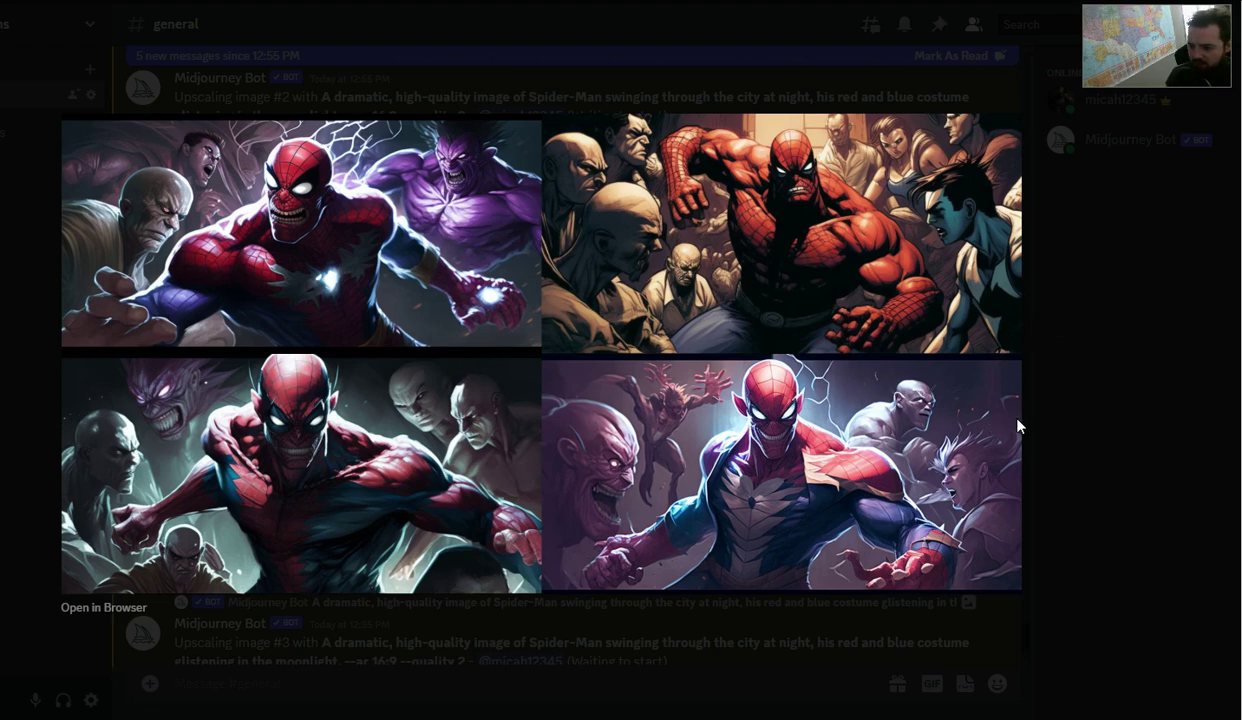
left_click(1060, 508)
left_click(563, 380)
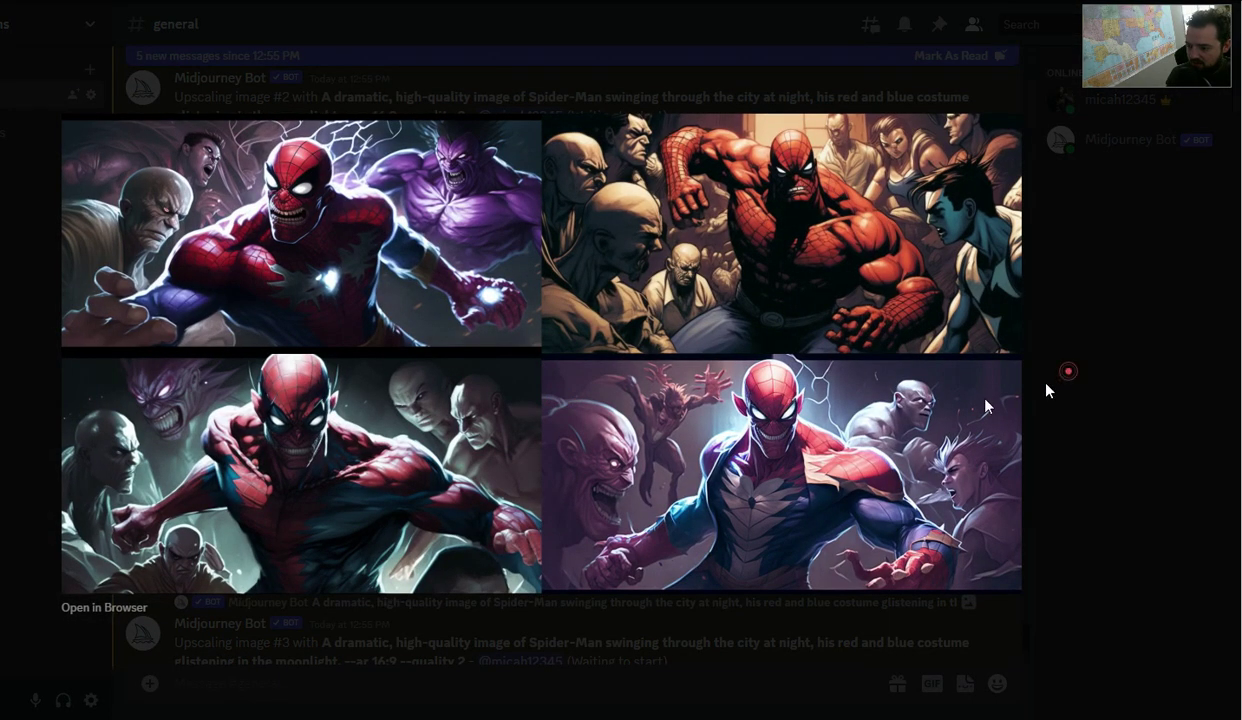
left_click(1068, 371)
View the giant-monster and sign-holding Spider-Man grids enlarged, closing each afterward
scroll(770, 440, "down", 5)
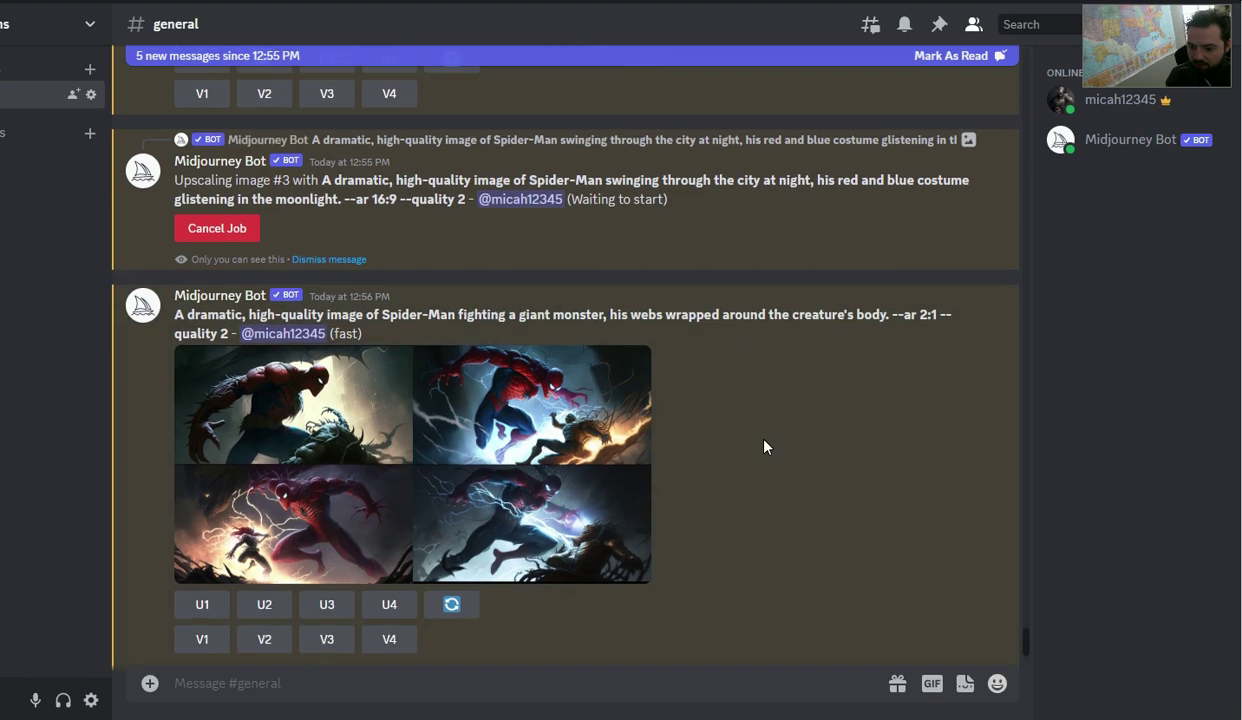
scroll(765, 447, "down", 1)
left_click(546, 407)
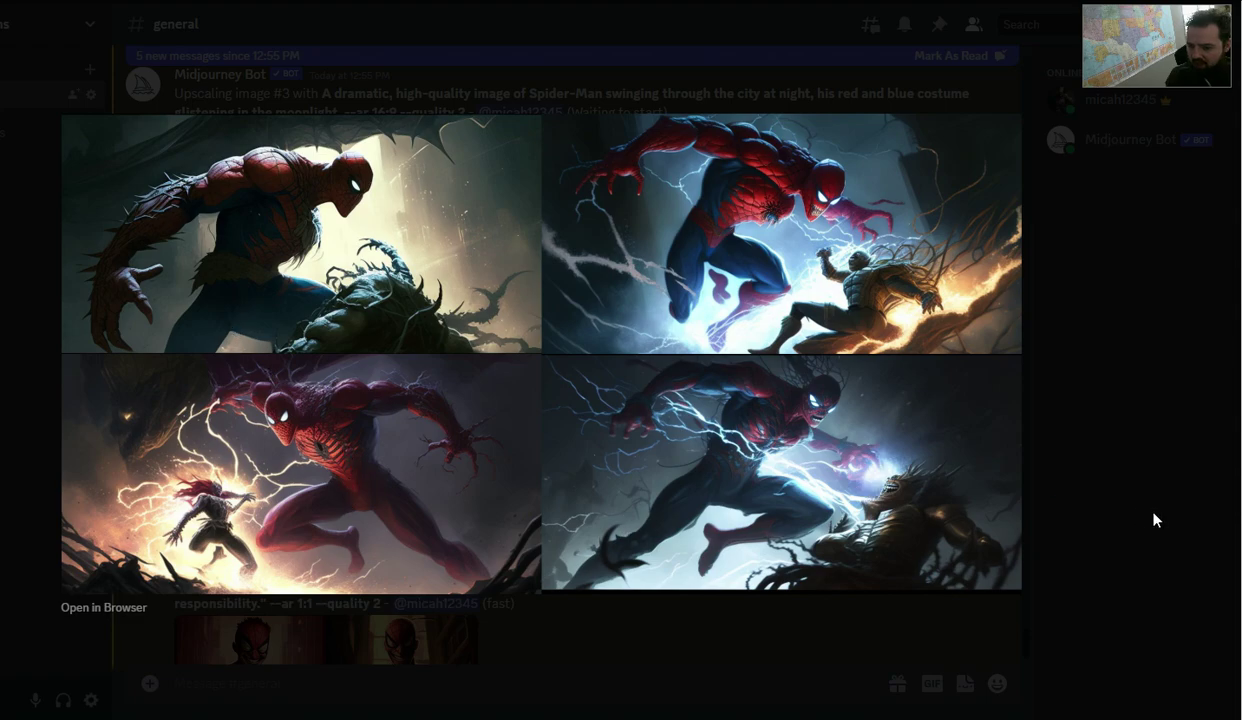
left_click(1121, 500)
scroll(776, 518, "down", 5)
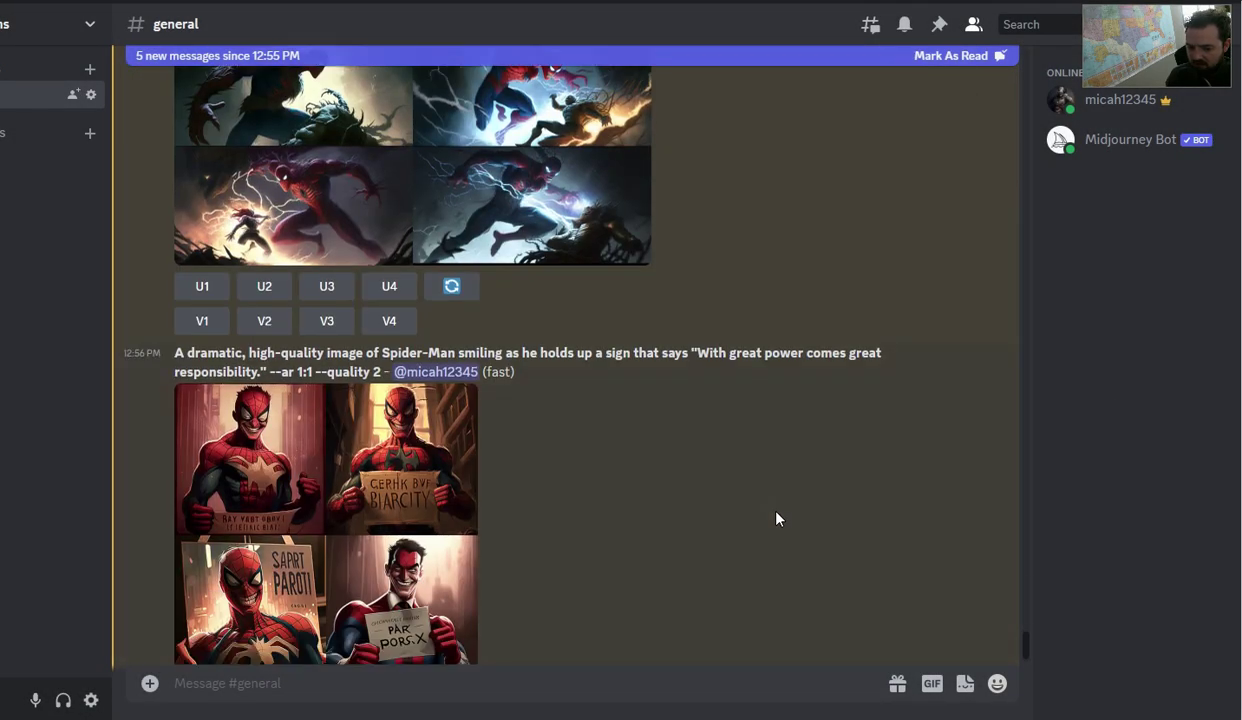
left_click(446, 427)
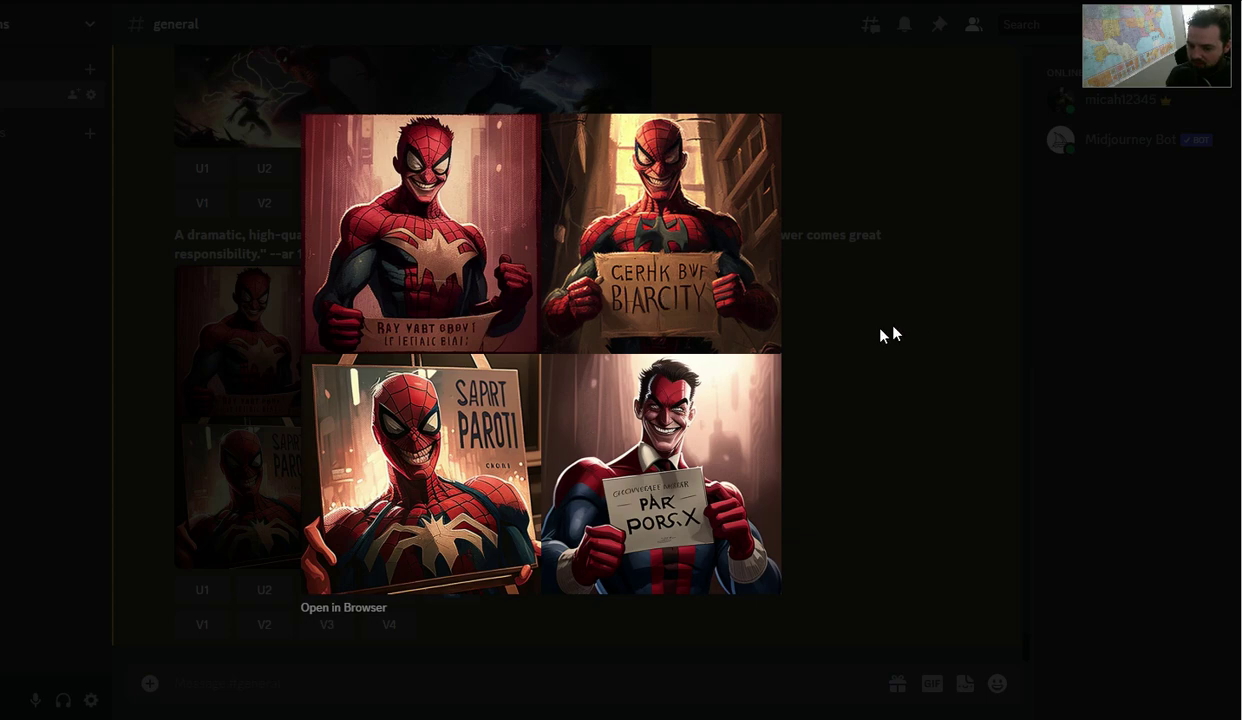
left_click(831, 364)
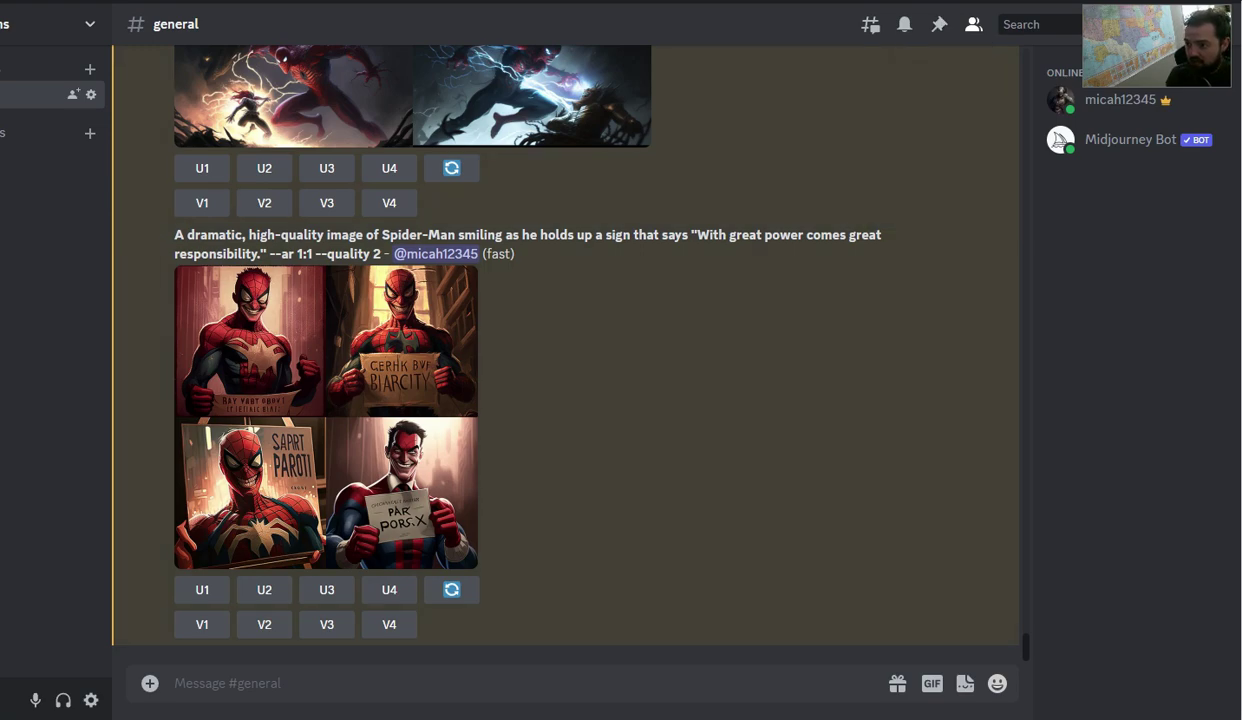
Return to Bard's Spider-Man prompt list and clear the prompt 10 selection
scroll(585, 400, "up", 3)
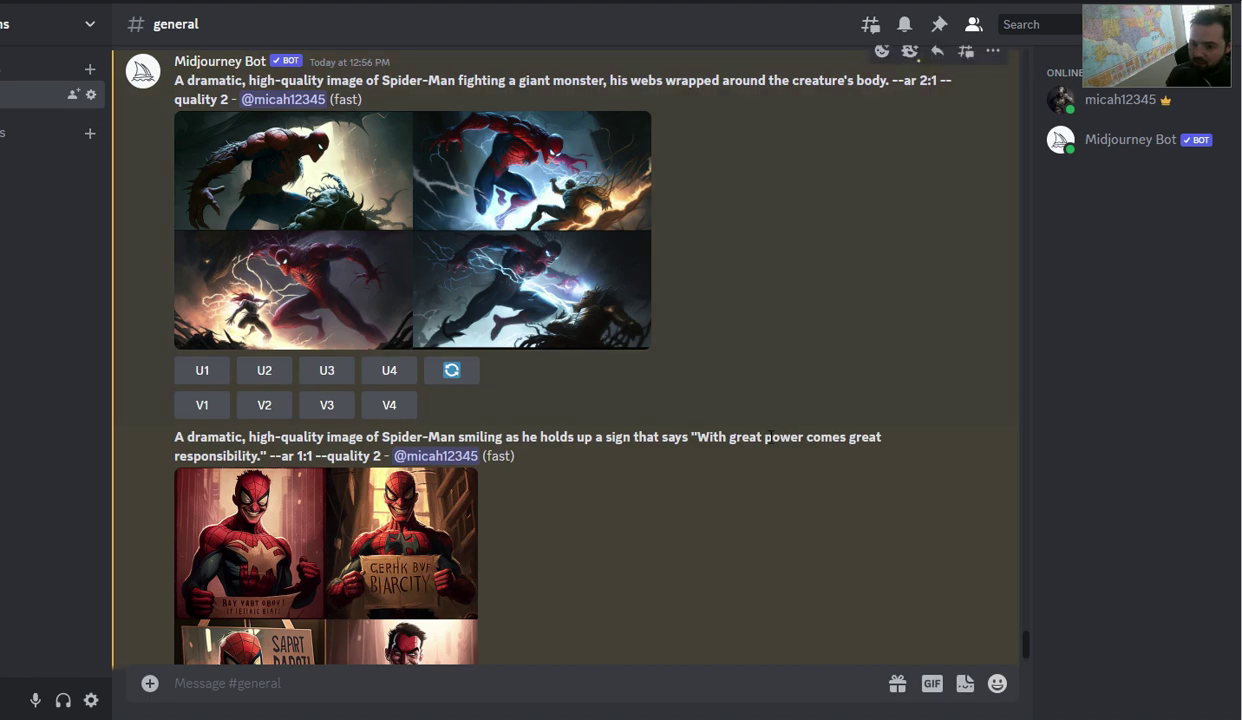
scroll(744, 432, "up", 3)
scroll(767, 479, "up", 3)
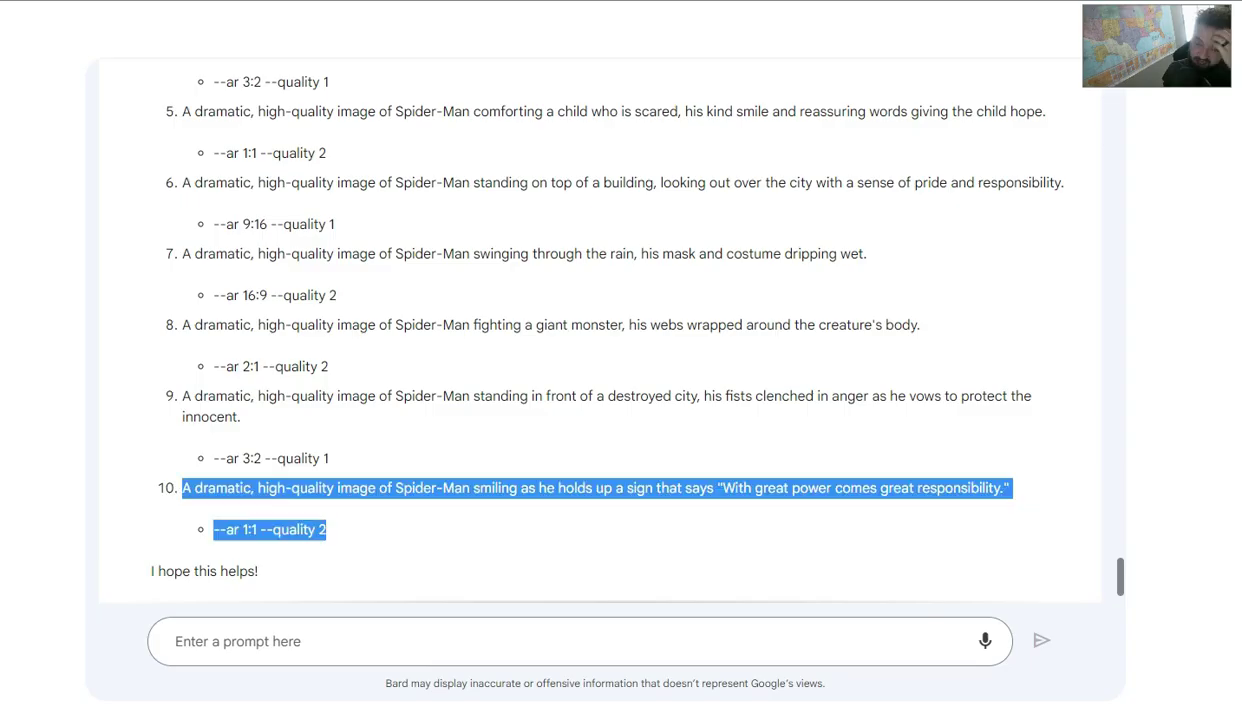
key("alt+Tab")
left_click(743, 460)
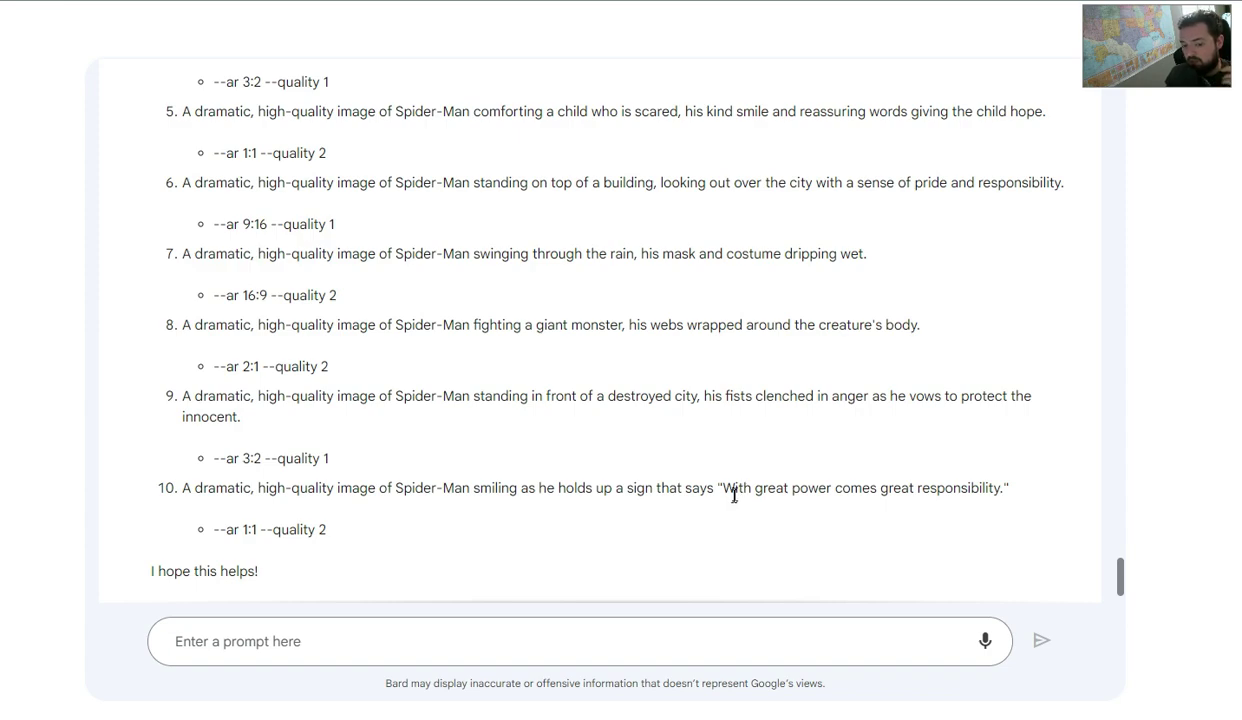
Dictate a request for 10 similar Captain America prompts to Bard and send it
scroll(733, 493, "up", 3)
scroll(733, 499, "up", 1)
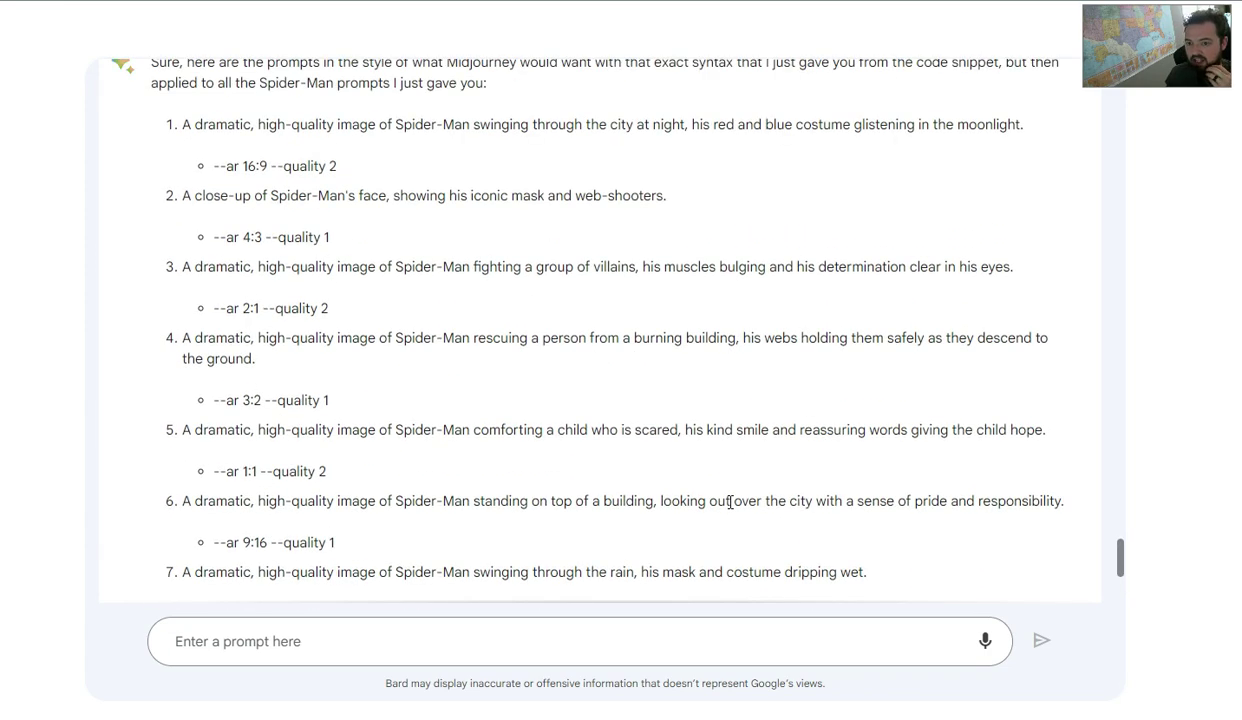
scroll(731, 502, "down", 4)
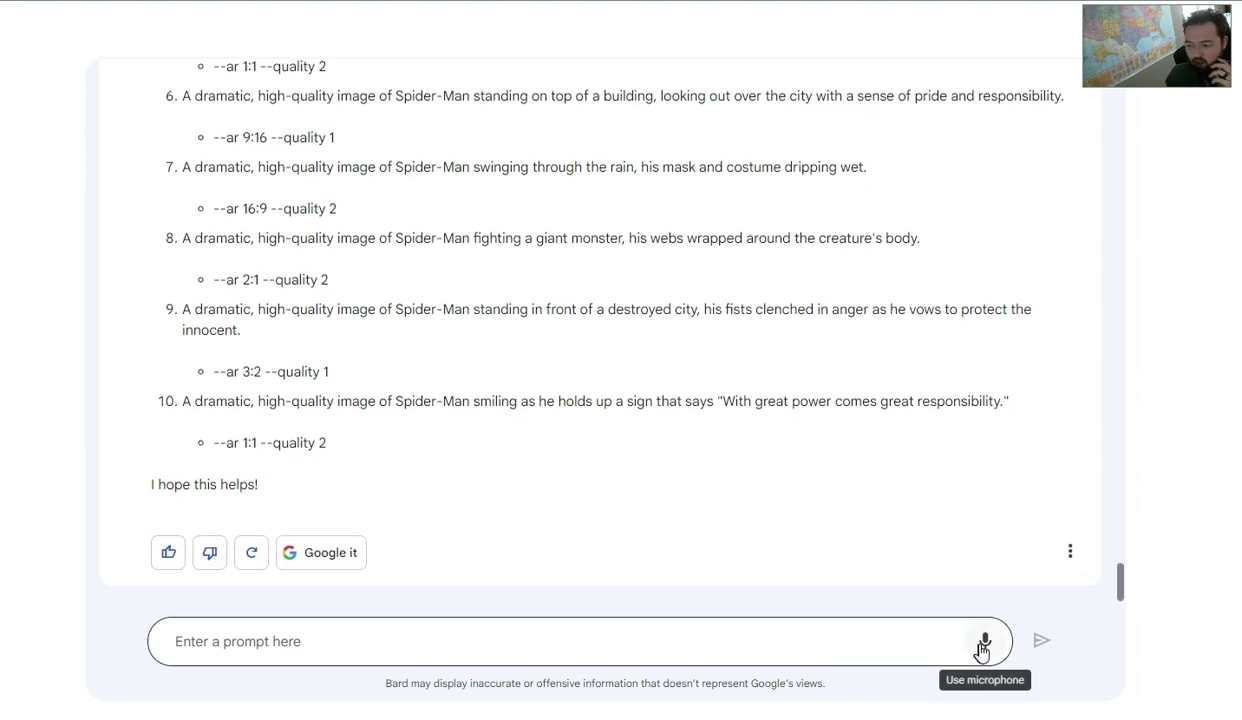
left_click(981, 648)
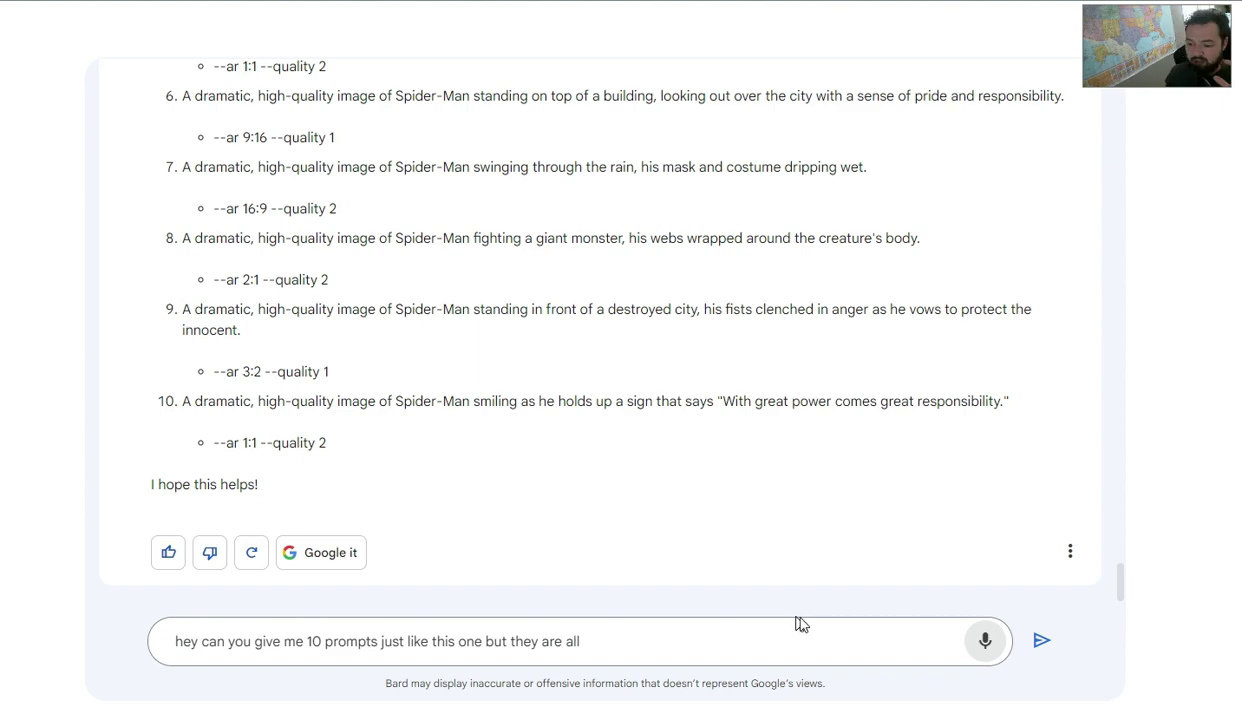
left_click(1038, 642)
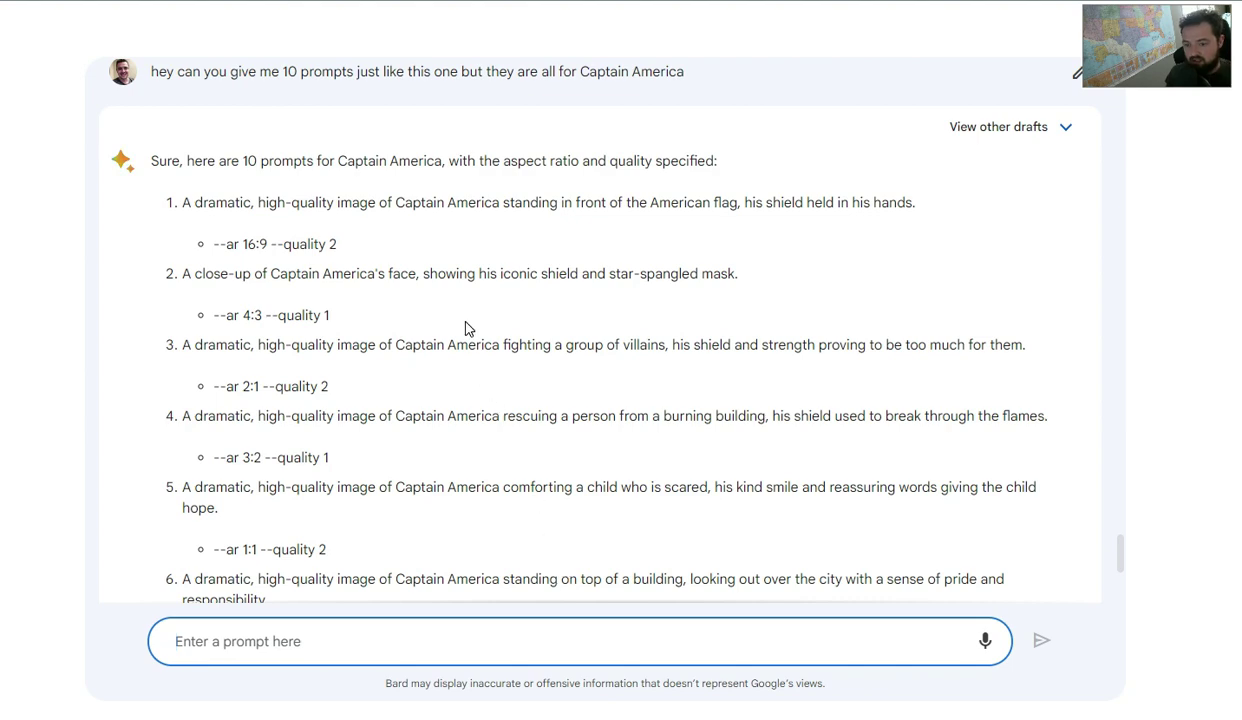
Copy Captain America prompt 1, the flag scene at --ar 16:9 --quality 2, and submit it with /imagine
left_click_drag(341, 244, 182, 202)
key("ctrl+c")
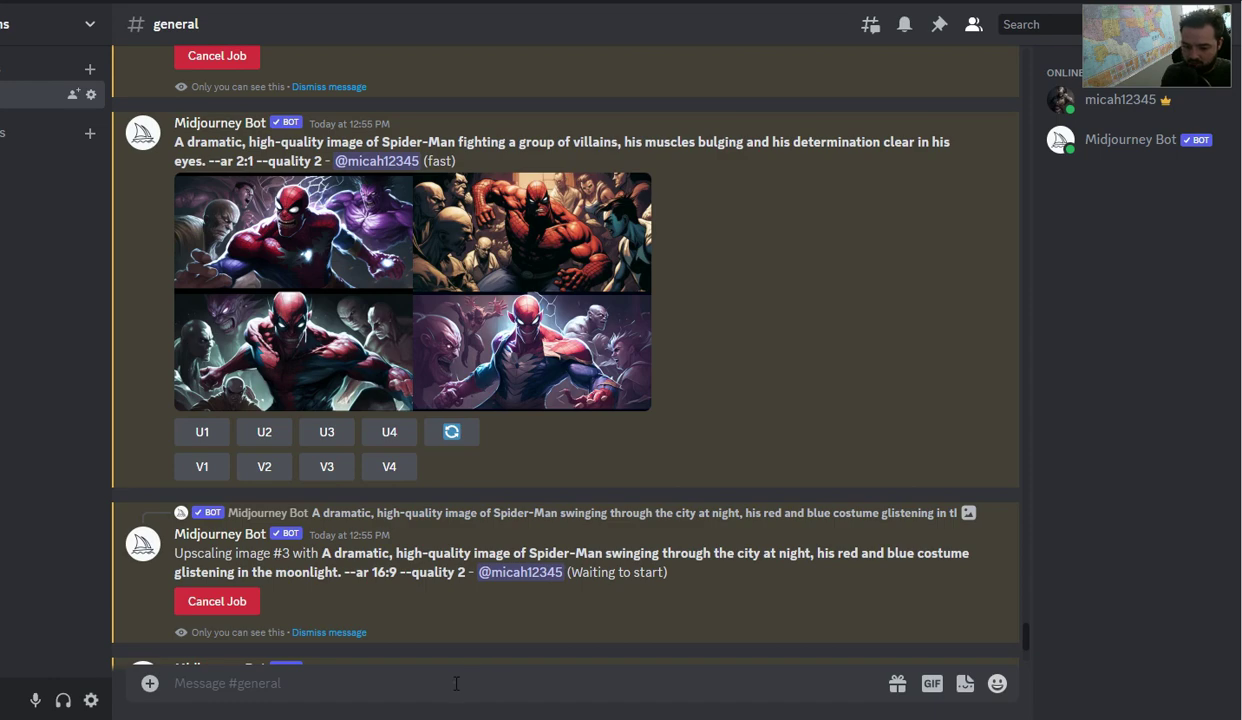
left_click(456, 683)
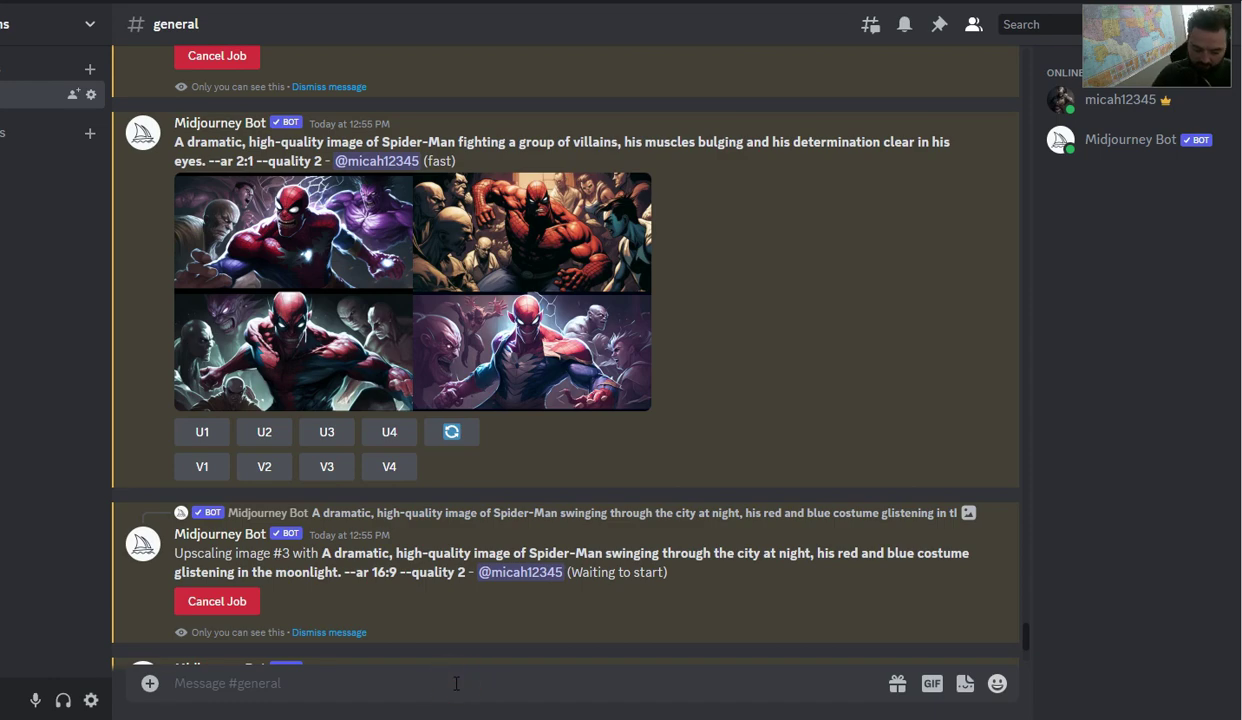
type("/imagine prompt")
key("ctrl+v")
key("Return")
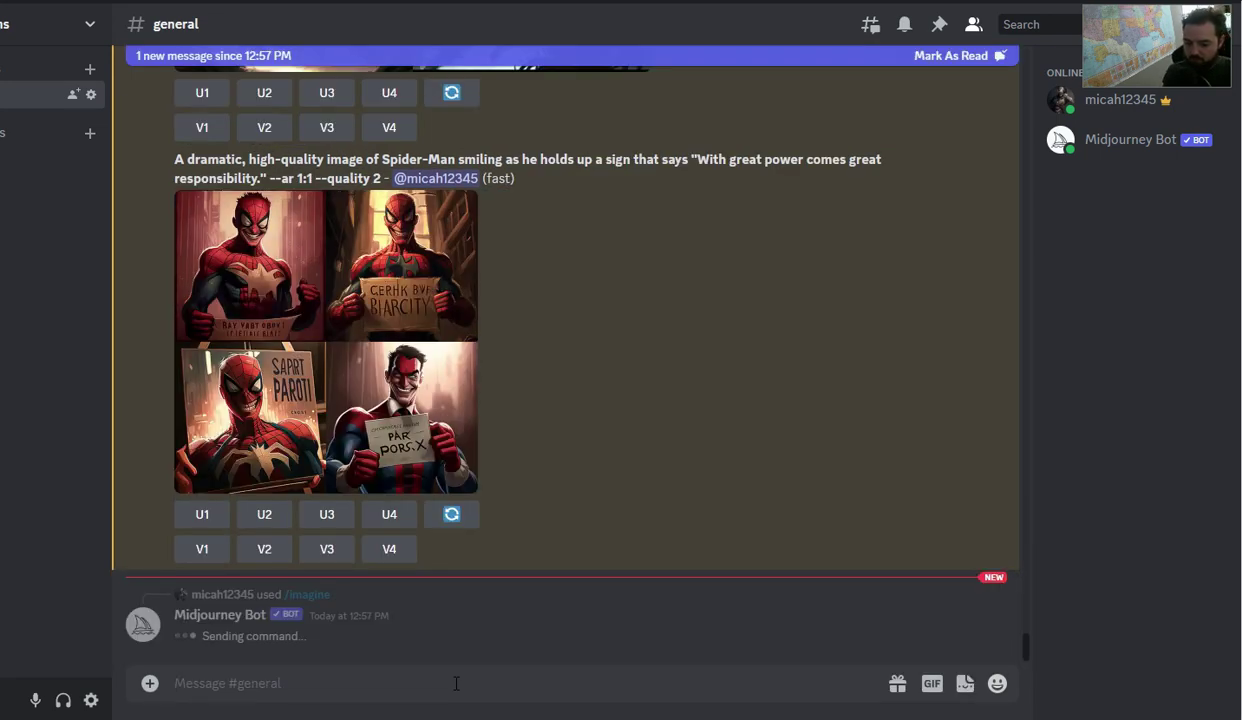
Copy prompt 4, the burning building at --ar 3:2 --quality 1, and submit it to Midjourney
key("alt+Tab")
scroll(604, 429, "down", 3)
left_click_drag(330, 313, 184, 271)
key("ctrl+c")
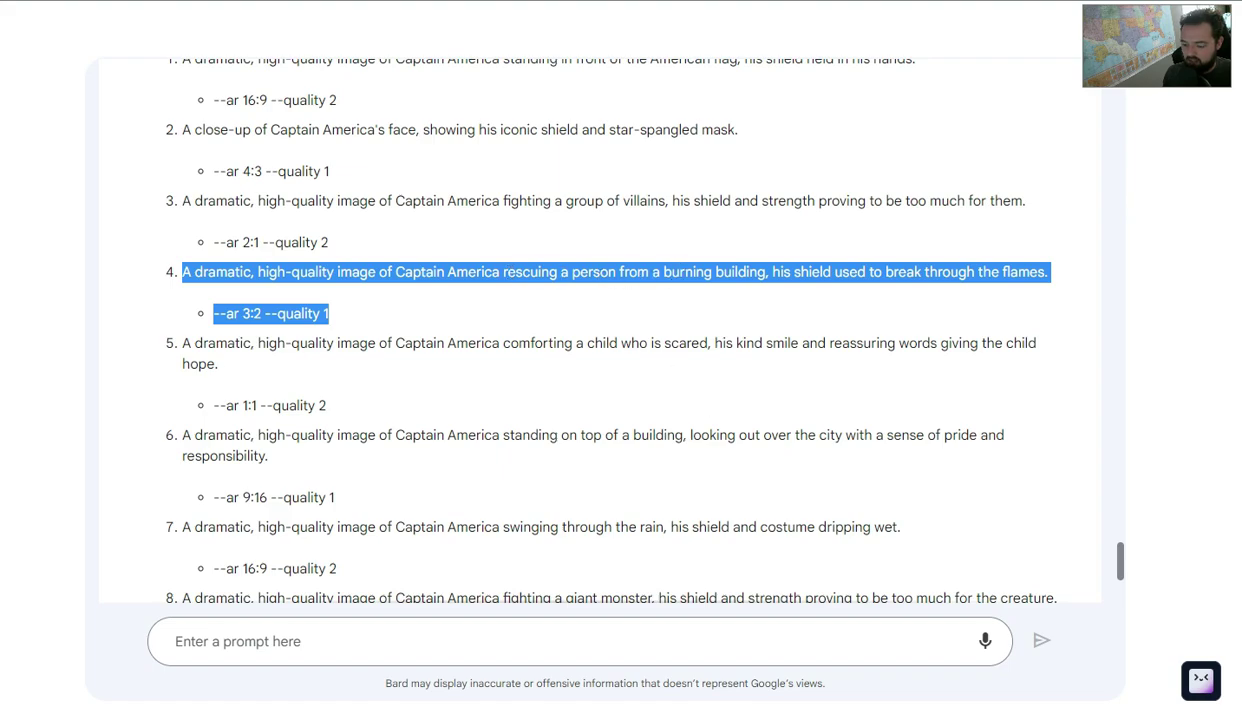
key("alt+Tab")
left_click(599, 692)
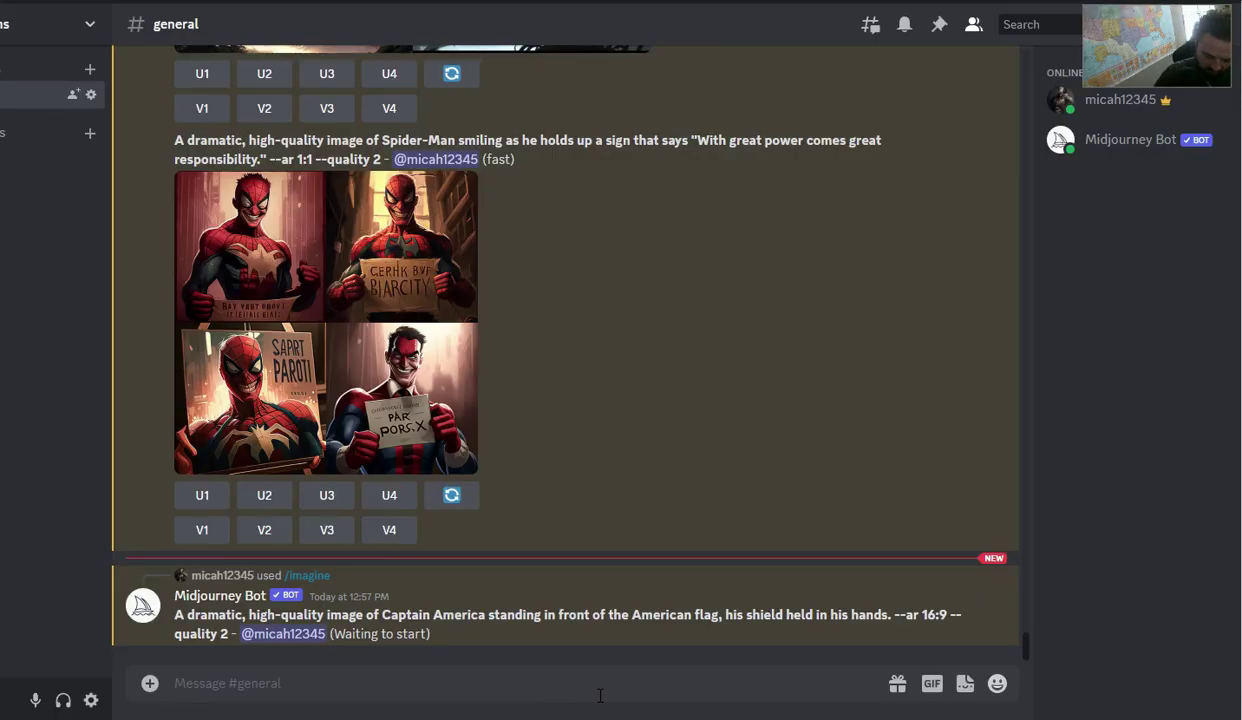
type("/imagine prompt")
key("ctrl+v")
key("Return")
key("alt+Tab")
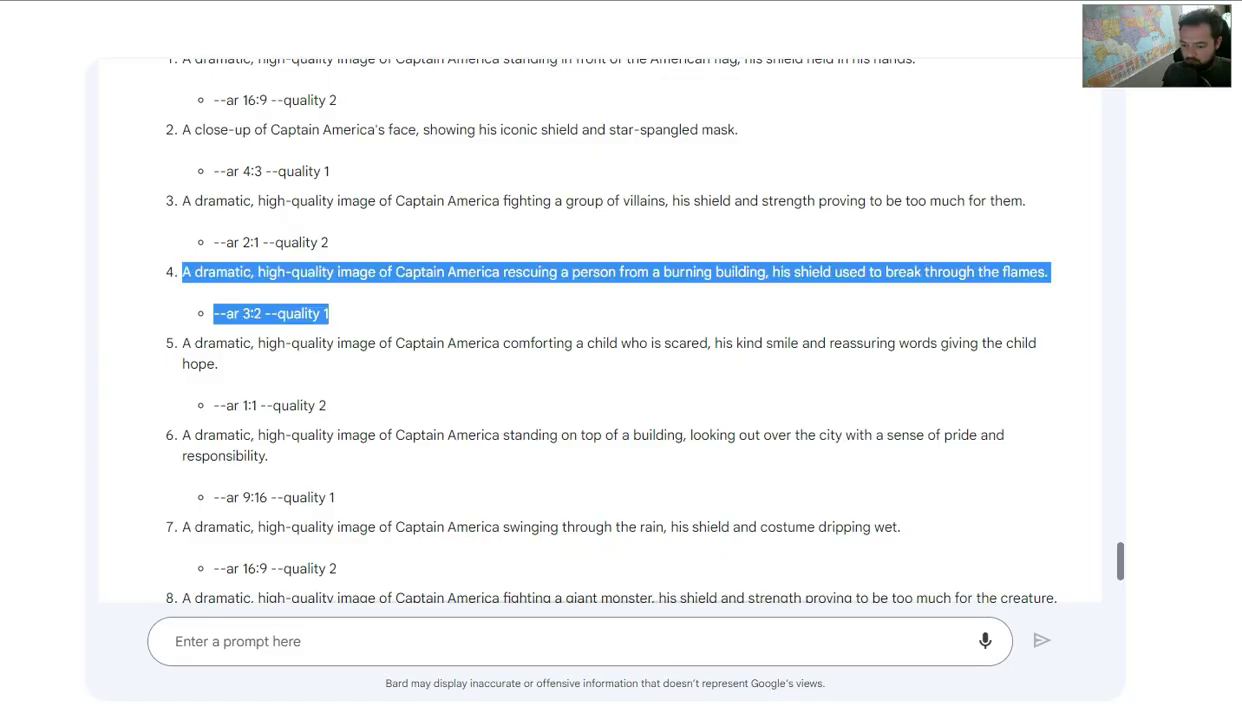
key("alt+Tab")
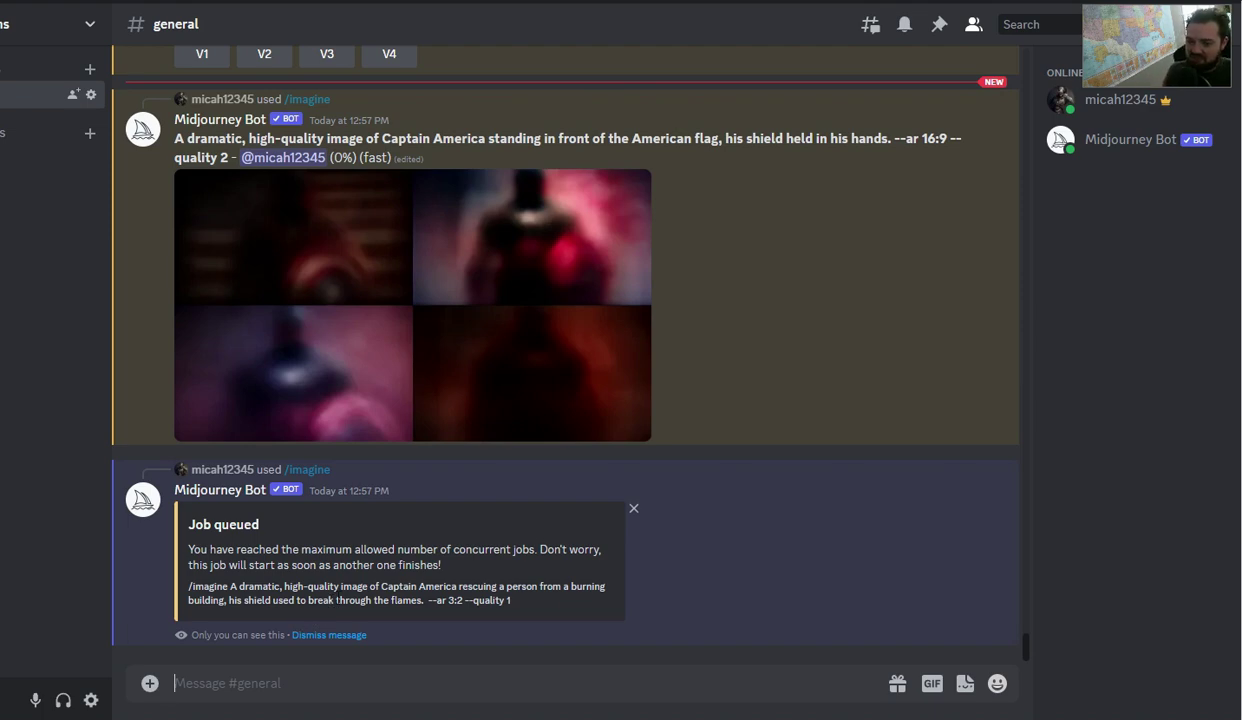
Copy prompt 8, the giant monster, and submit it to Midjourney with /imagine
key("alt+Tab")
scroll(610, 584, "down", 2)
scroll(568, 546, "down", 1)
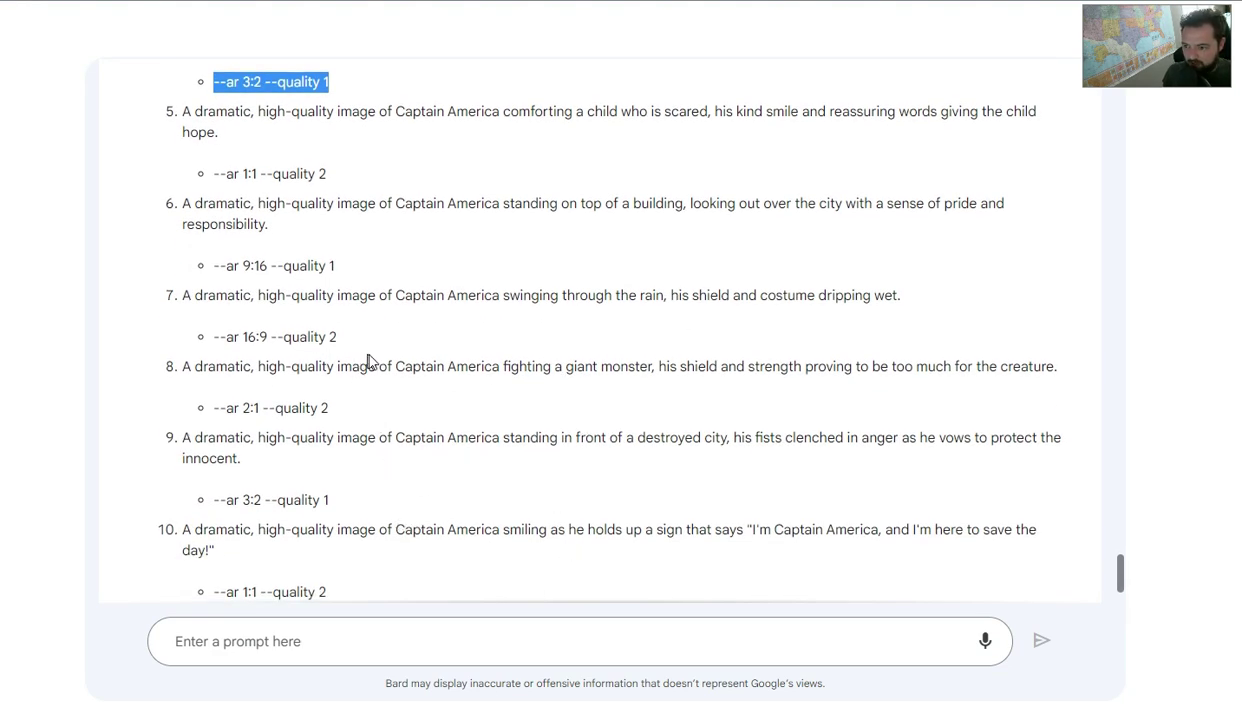
left_click_drag(338, 410, 181, 367)
key("ctrl+c")
key("alt+Tab")
left_click(560, 668)
type("/imagine")
key("Tab")
key("ctrl+v")
key("Return")
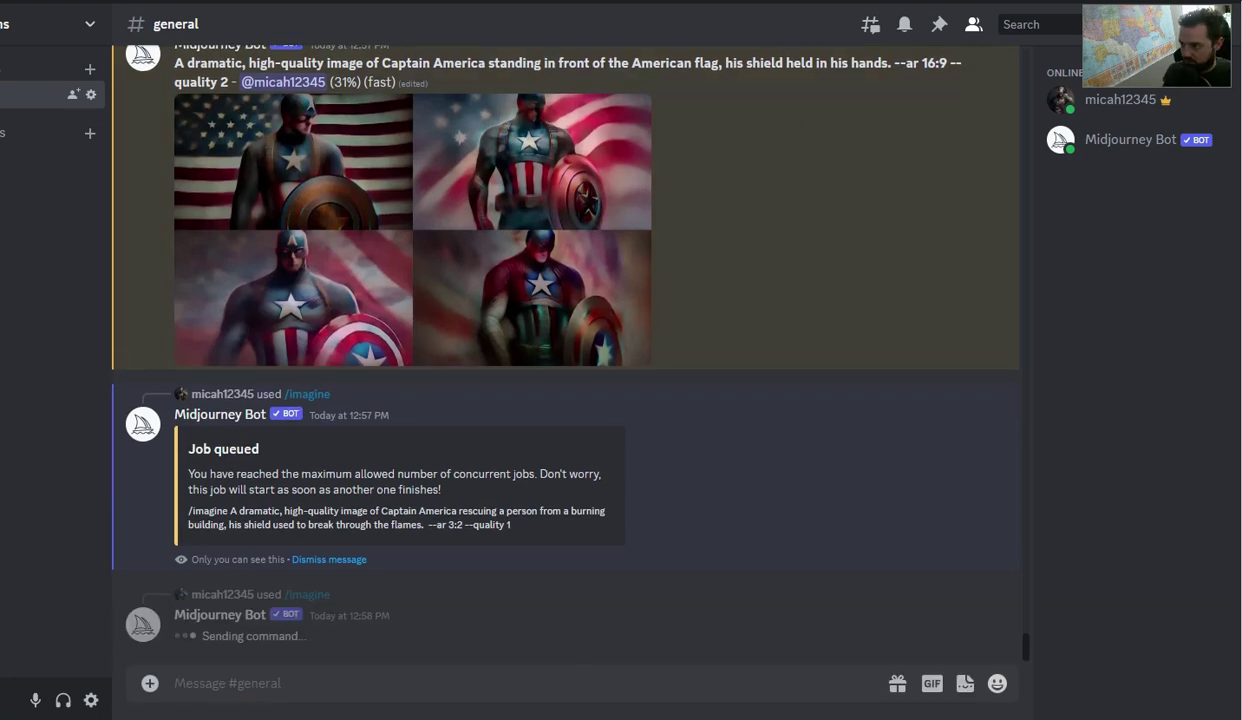
Copy prompt 9, the destroyed city at --ar 3:2 --quality 1, and submit it to Midjourney
key("alt+Tab")
scroll(743, 388, "down", 3)
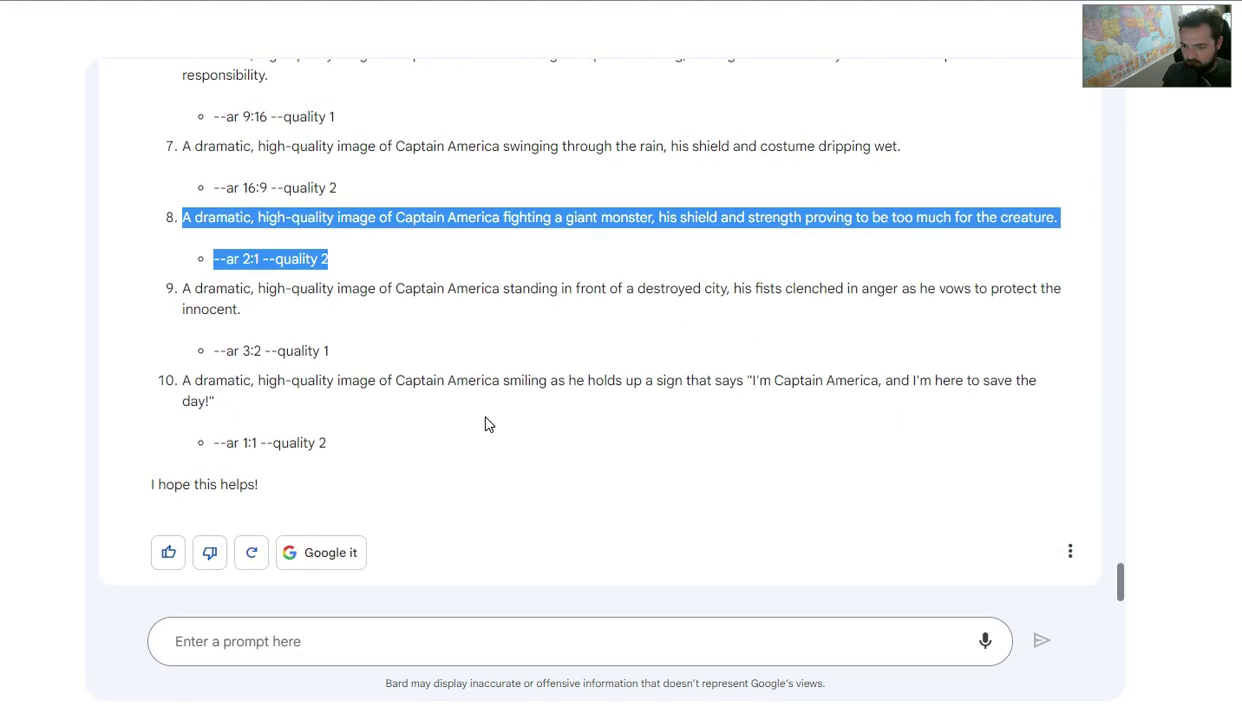
left_click_drag(341, 350, 181, 289)
key("ctrl+c")
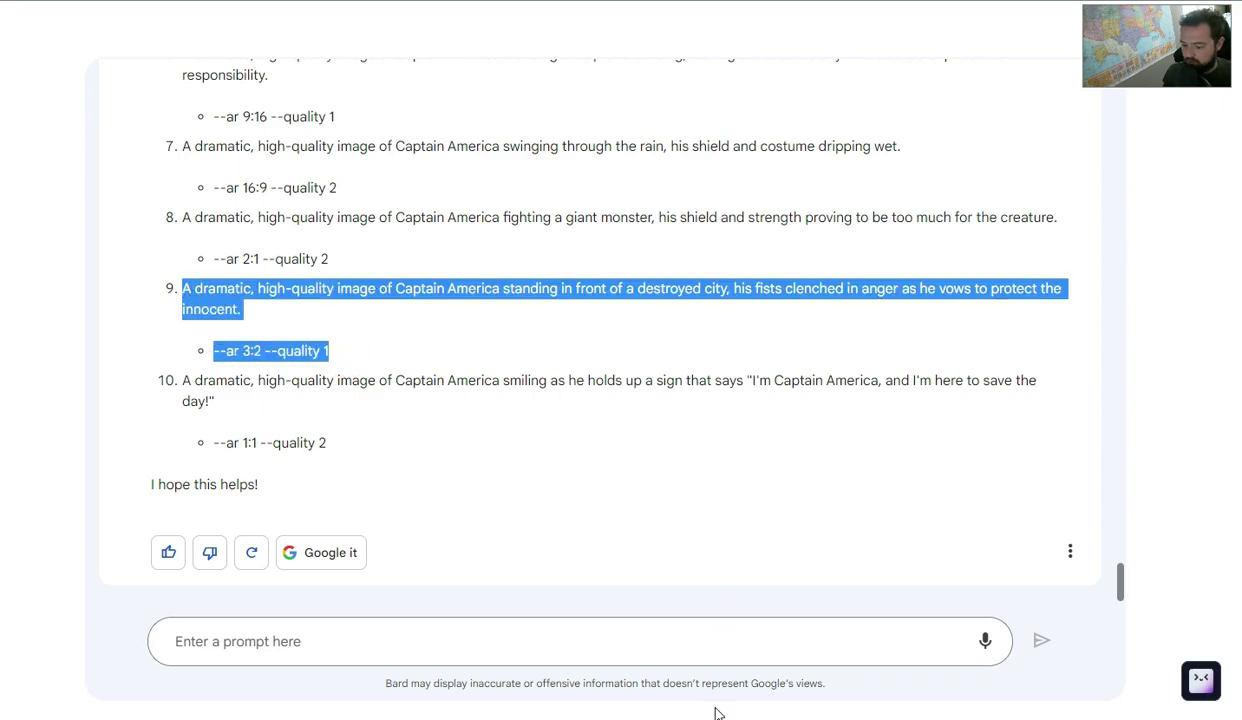
key("alt+Tab")
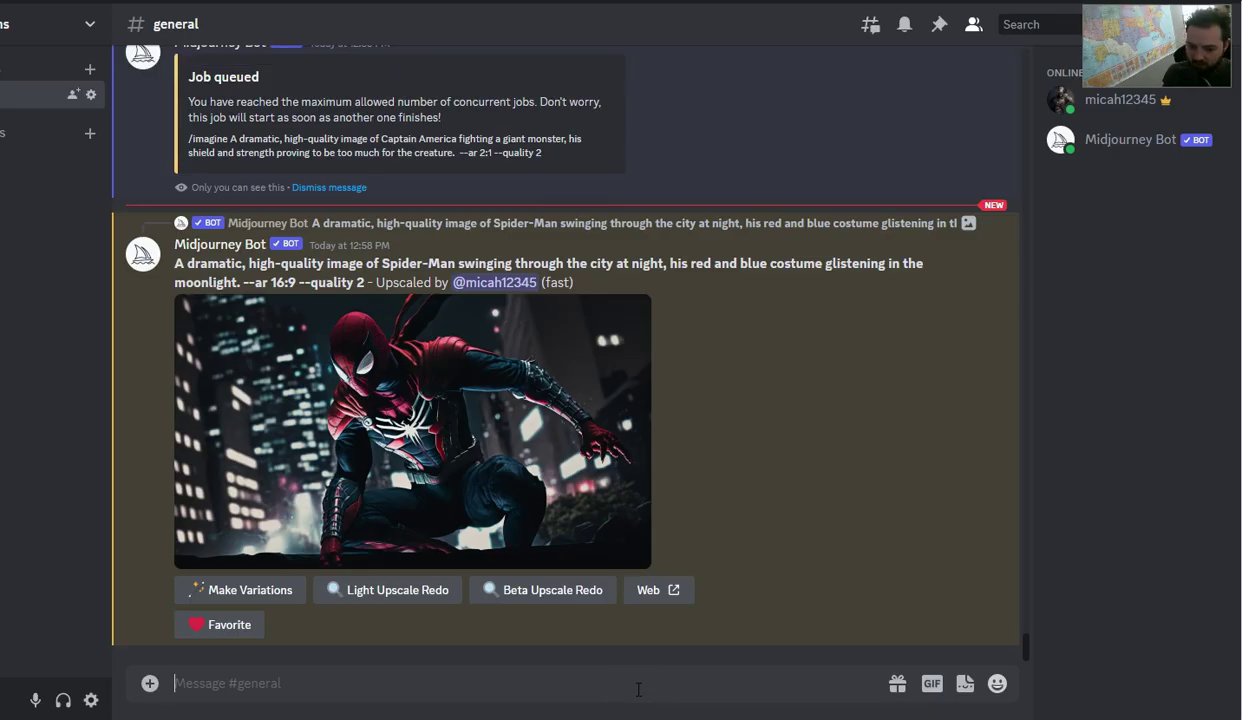
type("/")
key("Tab")
key("ctrl+v")
key("Return")
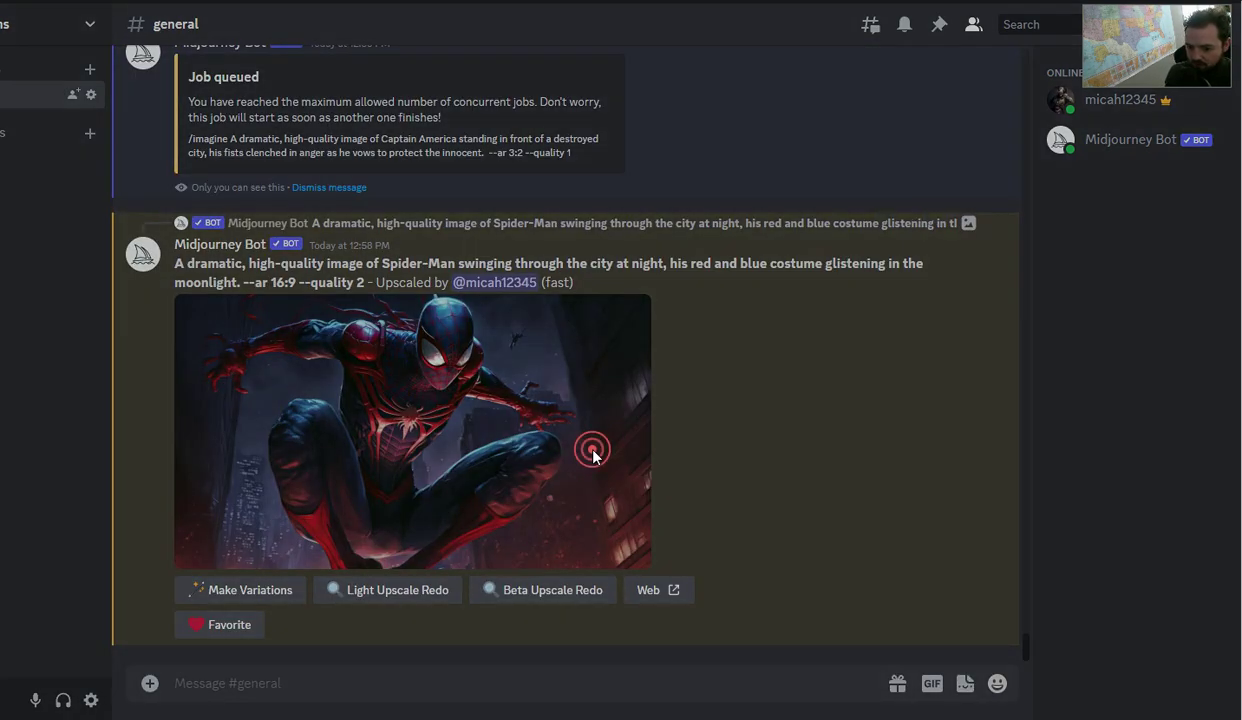
Preview the Spider-Man upscale and the Captain America flag grid, then request upscale U3
left_click(590, 369)
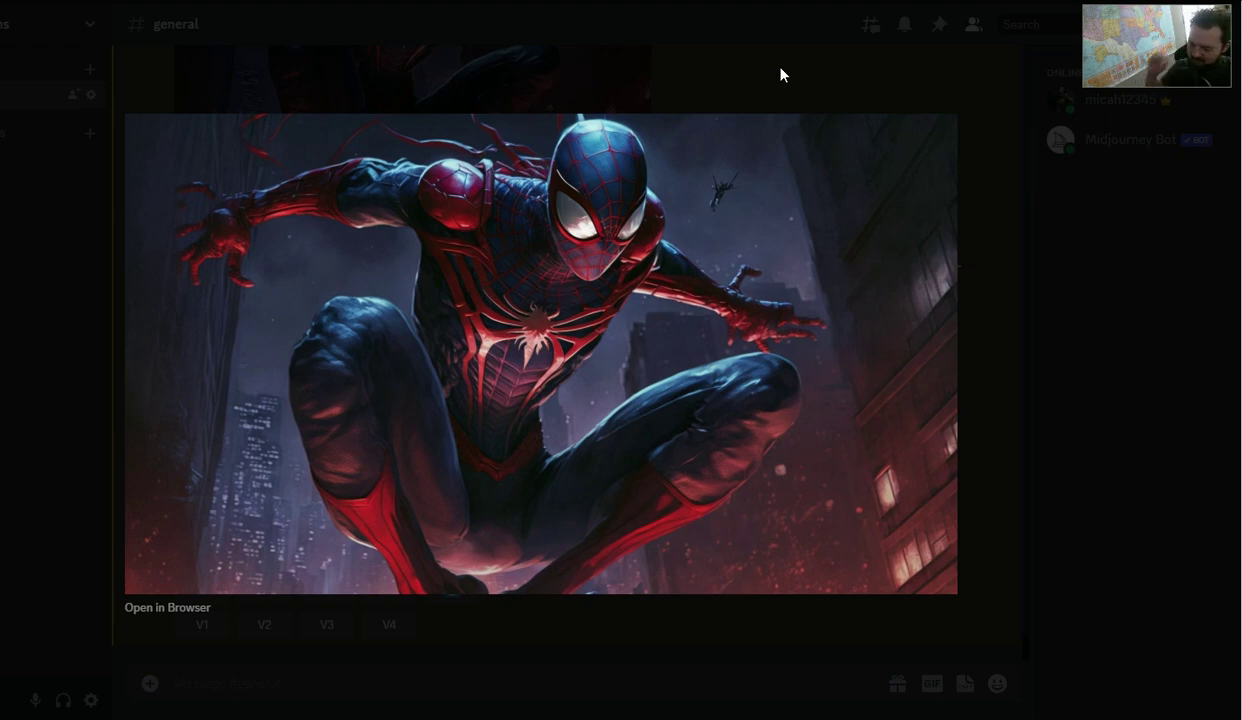
left_click(778, 66)
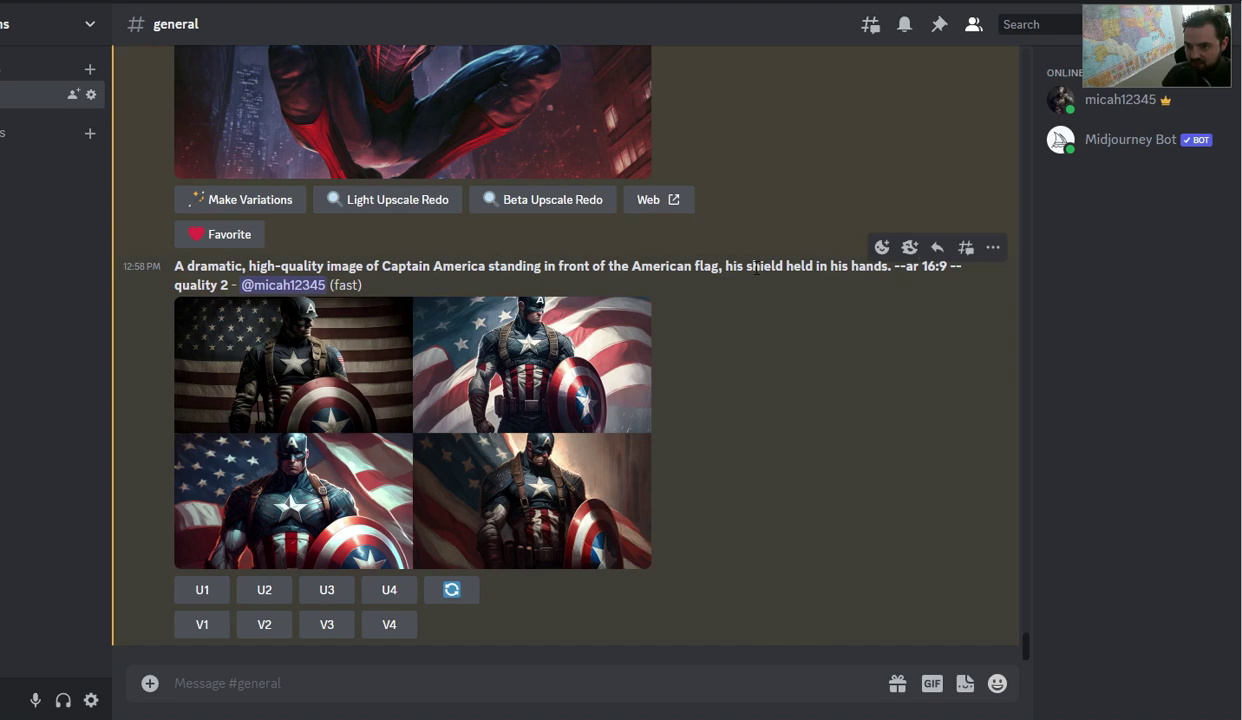
left_click(507, 546)
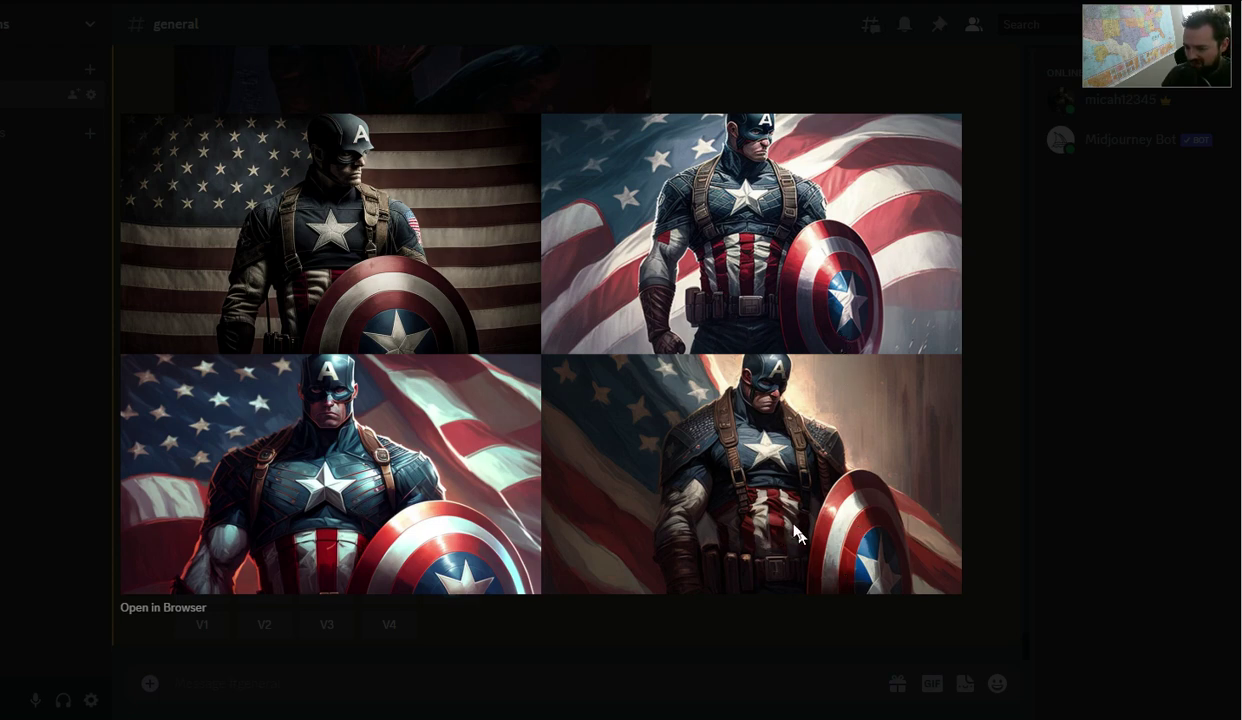
left_click(1042, 245)
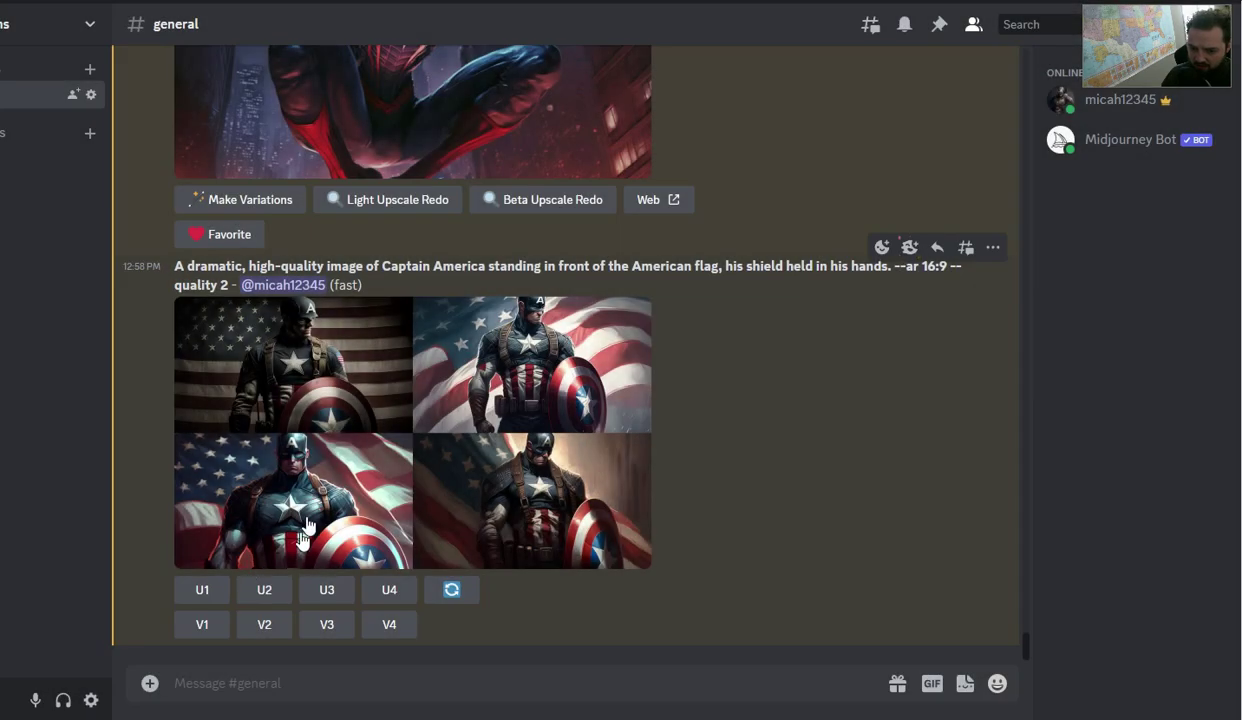
left_click(333, 597)
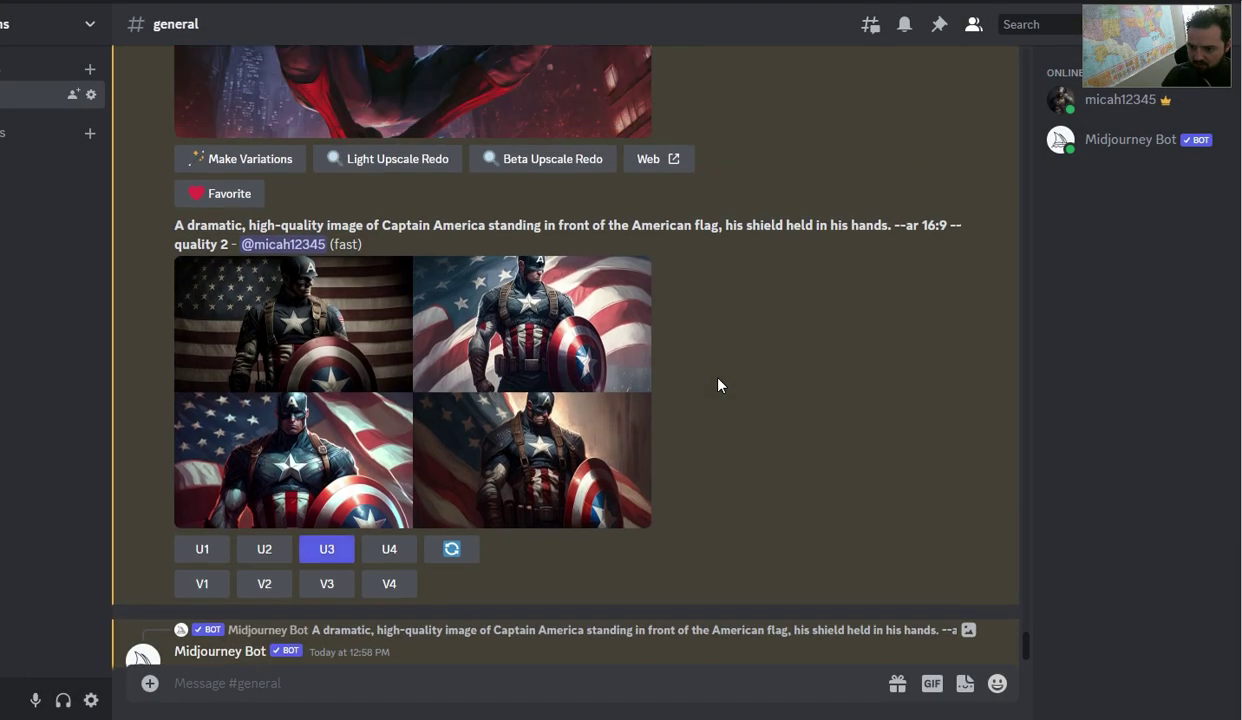
View the Spider-Man upscale enlarged again, then return to the latest messages
scroll(718, 384, "up", 5)
scroll(718, 384, "up", 3)
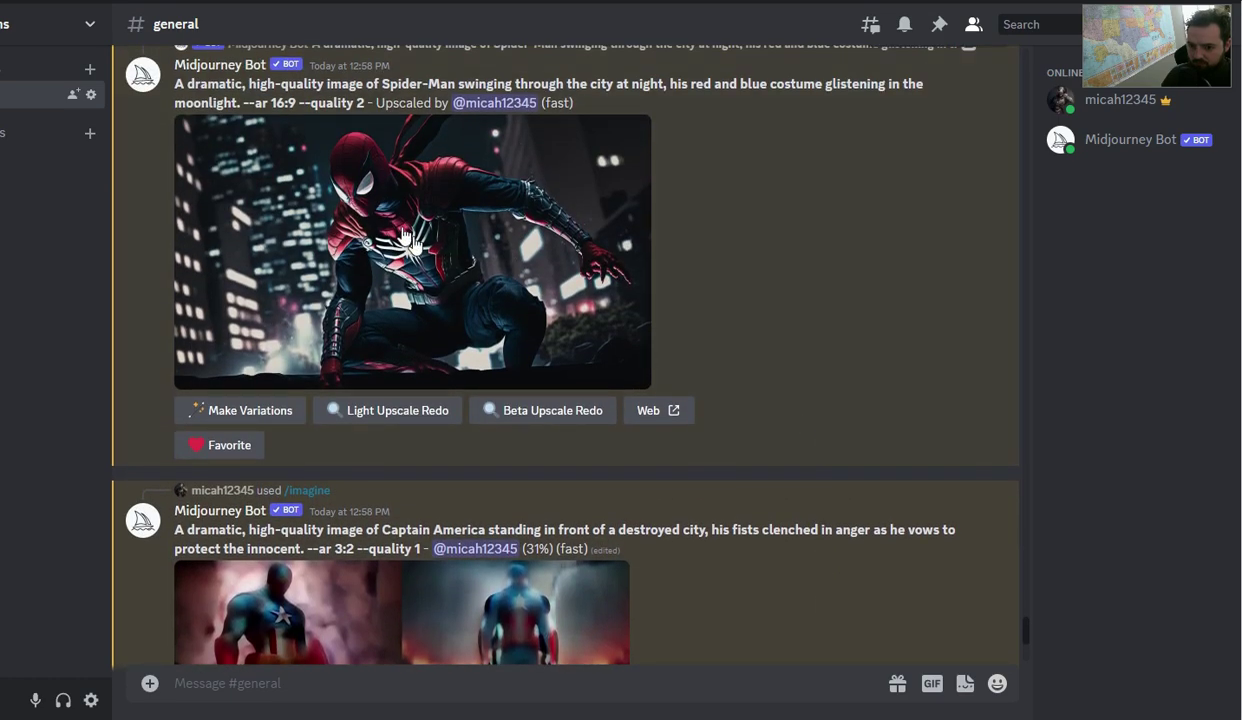
left_click(401, 230)
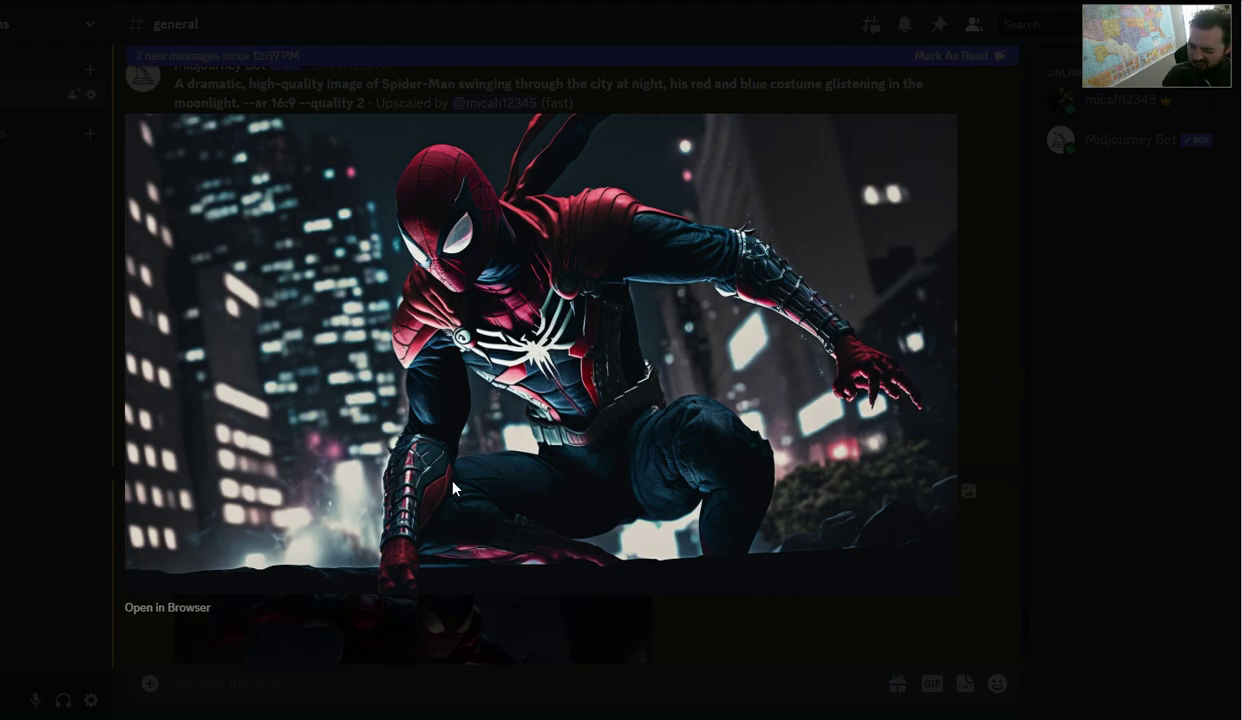
left_click(983, 388)
scroll(857, 449, "down", 5)
scroll(856, 451, "down", 6)
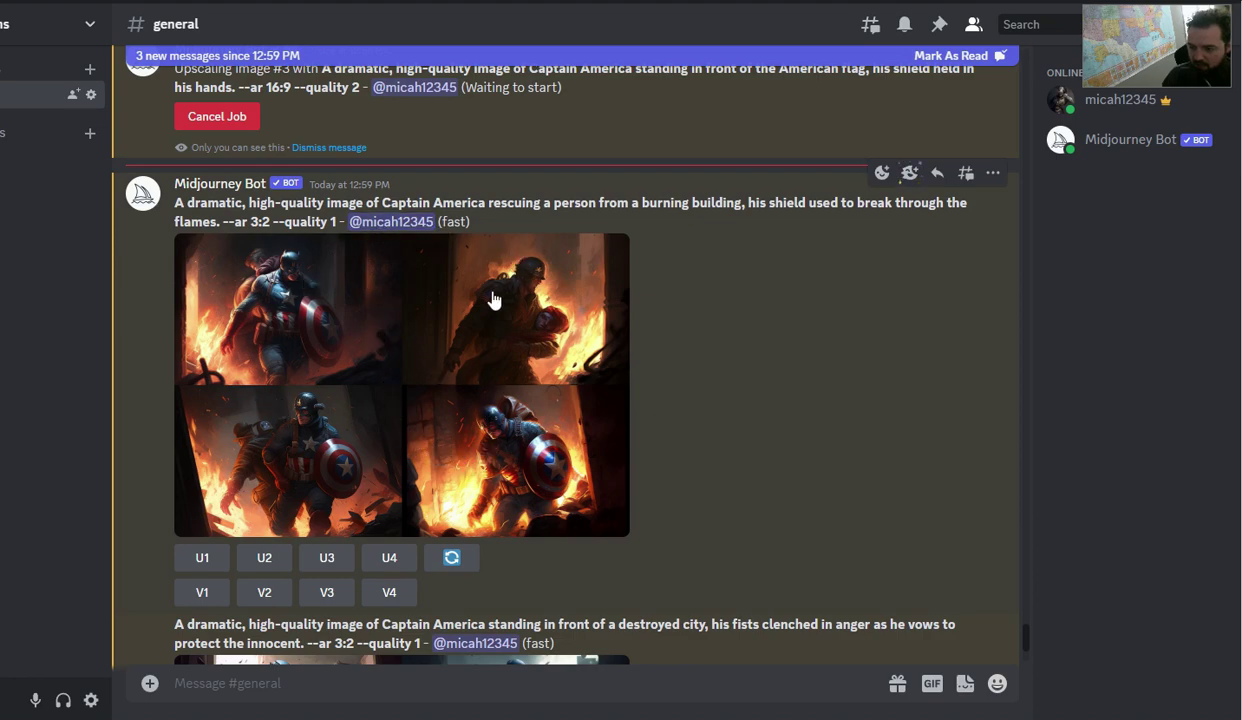
left_click(440, 318)
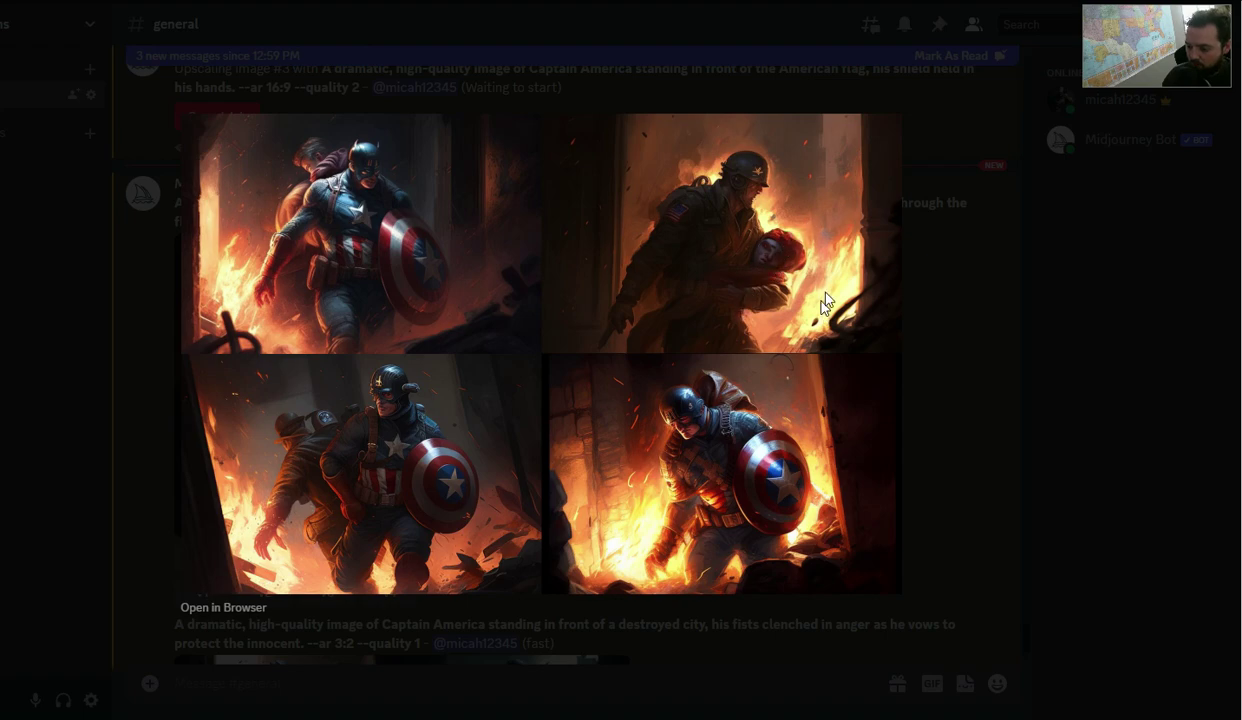
left_click(943, 295)
scroll(879, 435, "down", 3)
scroll(863, 450, "down", 3)
left_click(600, 365)
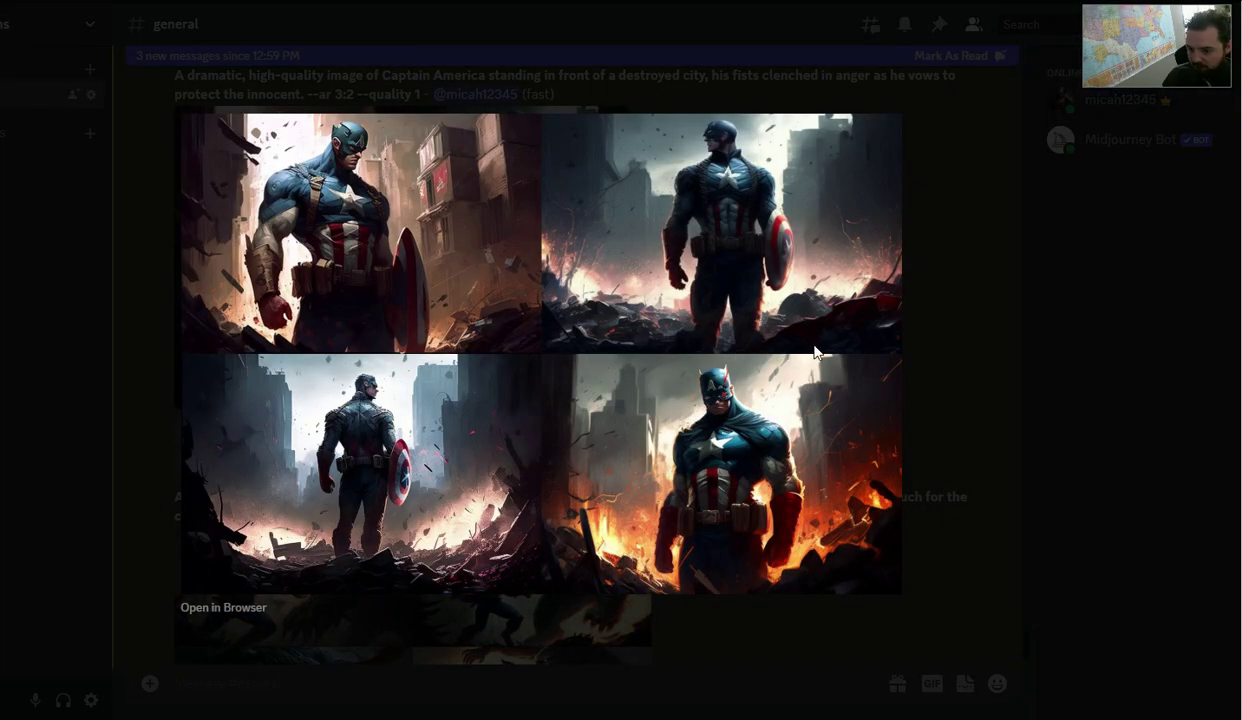
left_click(946, 335)
scroll(820, 382, "down", 4)
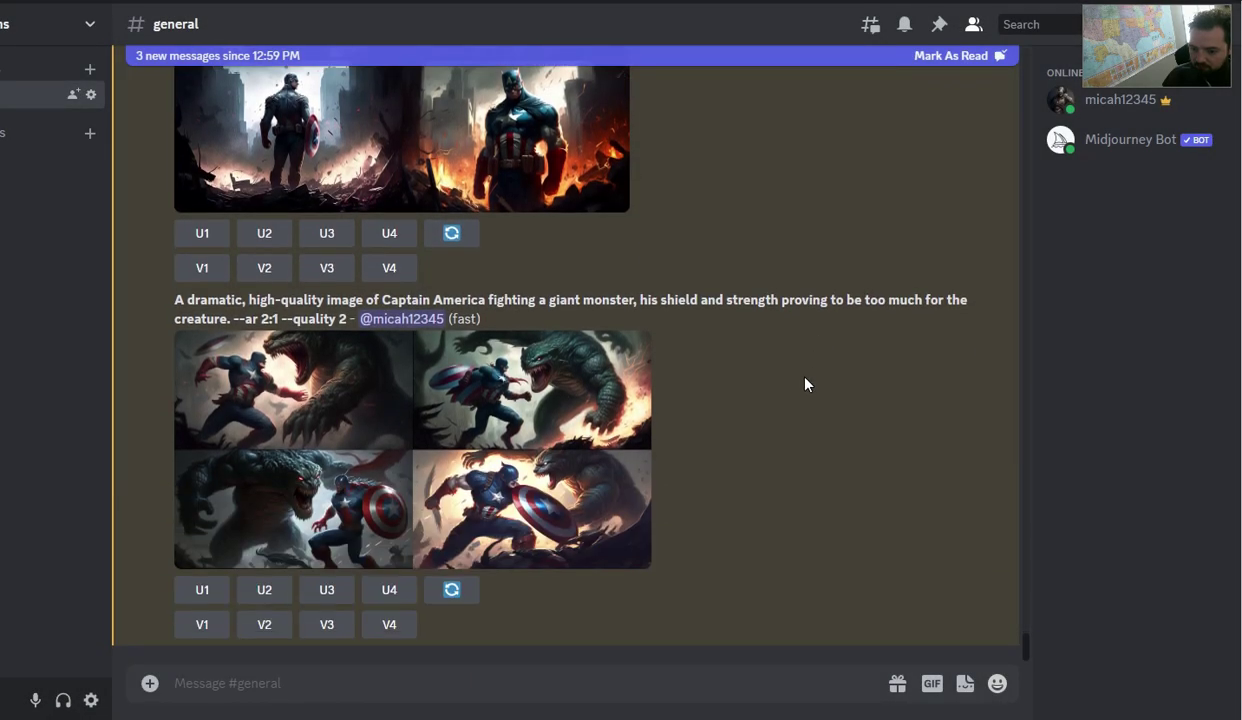
left_click(470, 494)
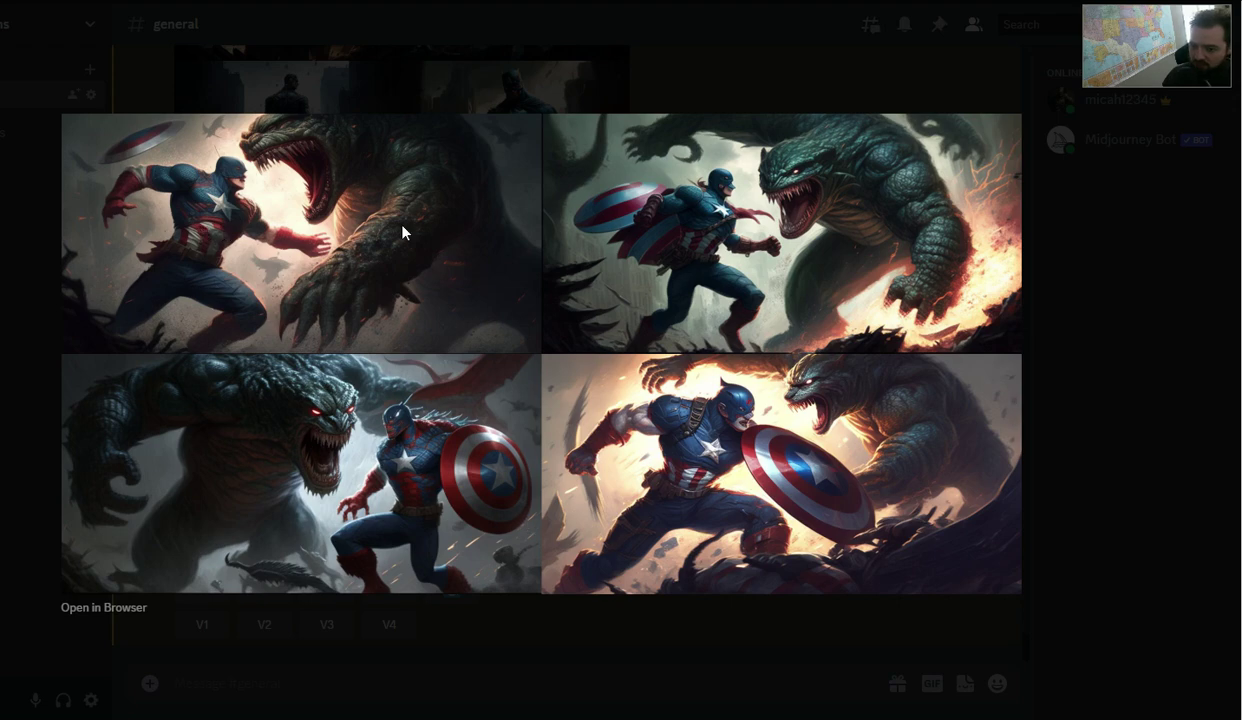
left_click(1073, 625)
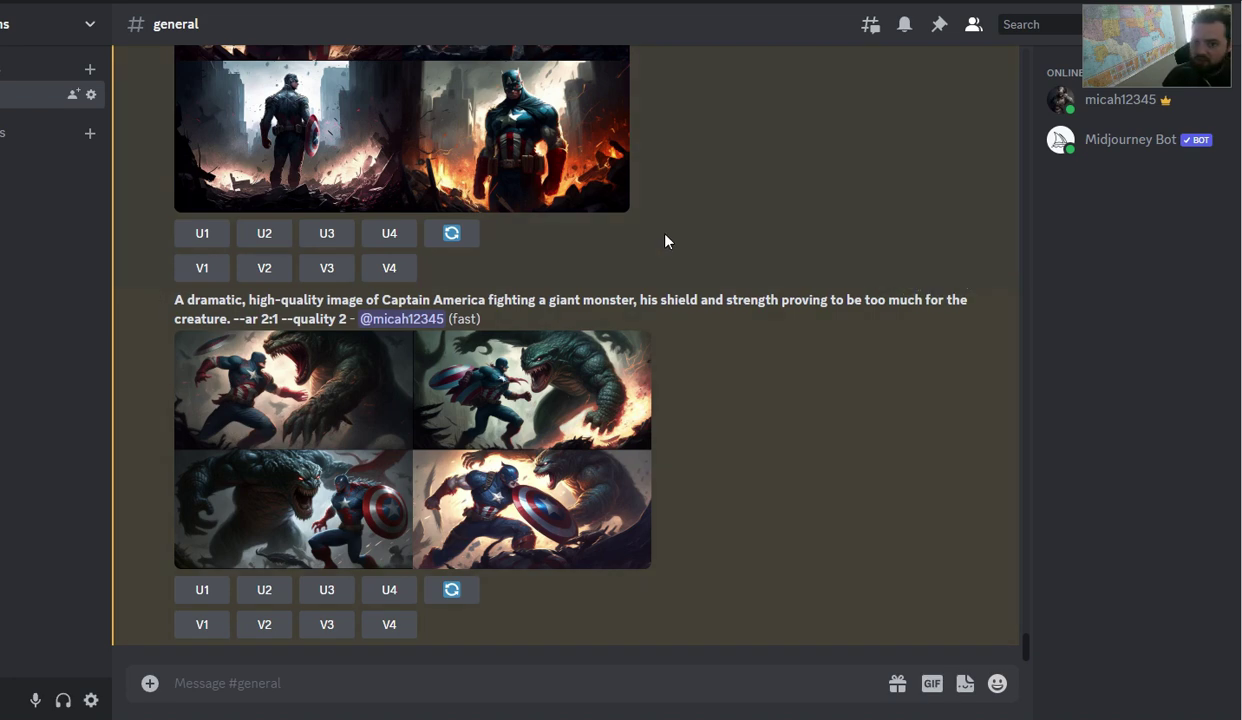
In Bard, clear the prompt 9 selection and scroll back to the Captain America list's end
key("alt+Tab")
left_click(574, 490)
scroll(571, 490, "up", 15)
scroll(567, 490, "up", 10)
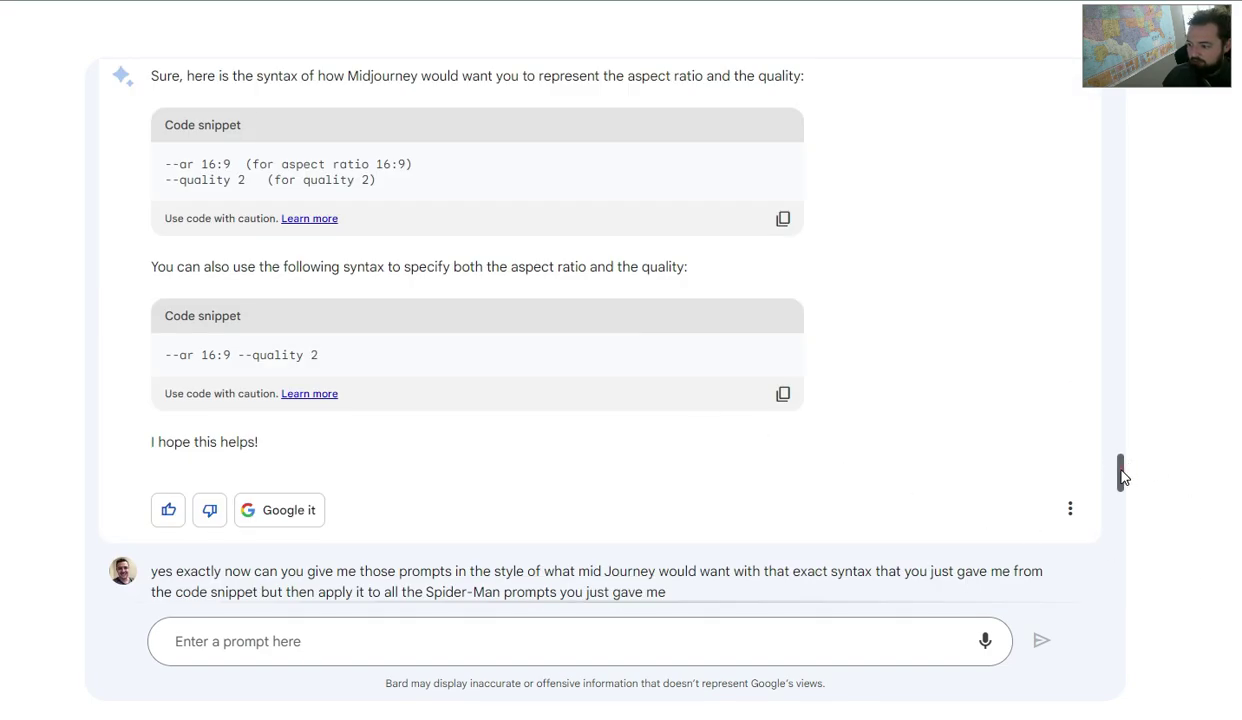
left_click_drag(1126, 477, 1142, 272)
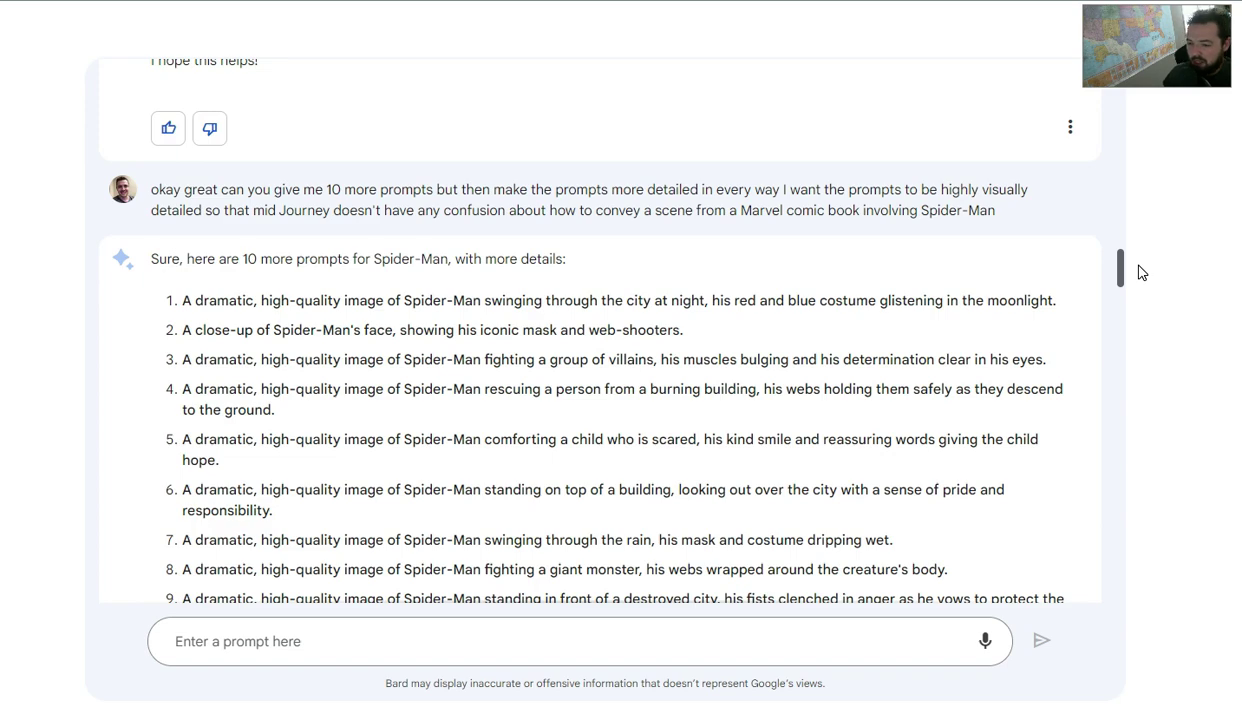
left_click_drag(1138, 272, 1109, 609)
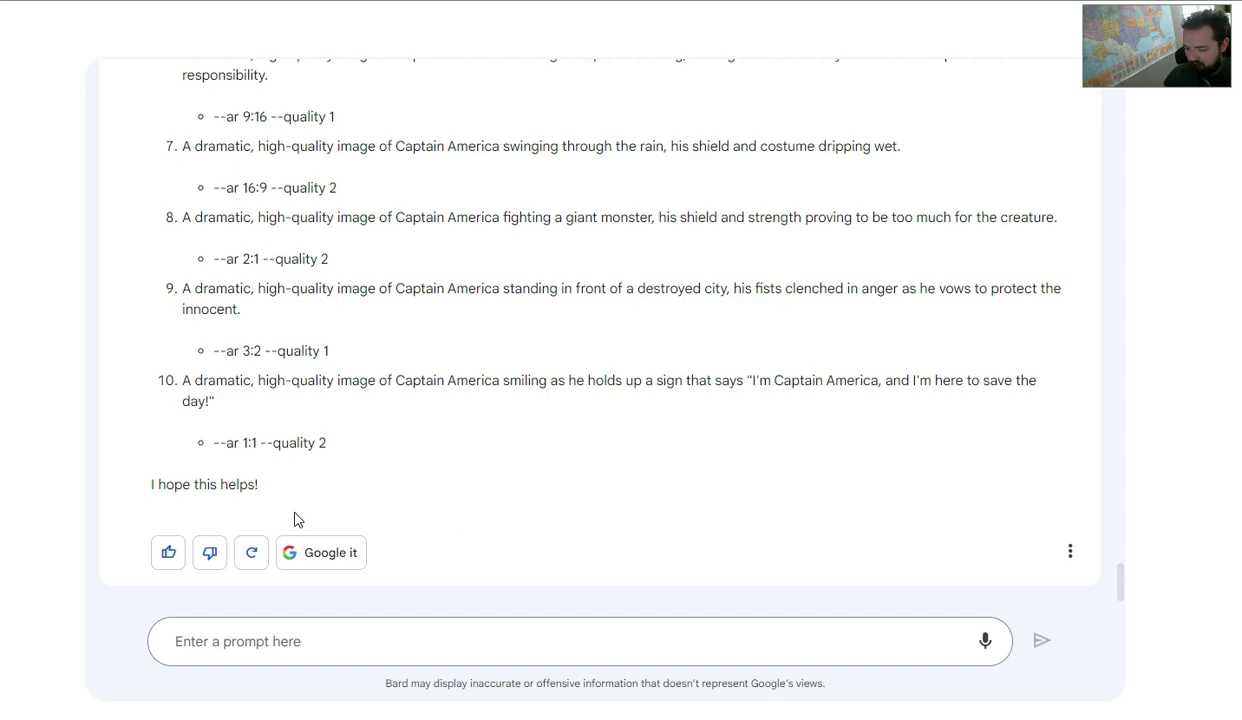
scroll(421, 478, "up", 3)
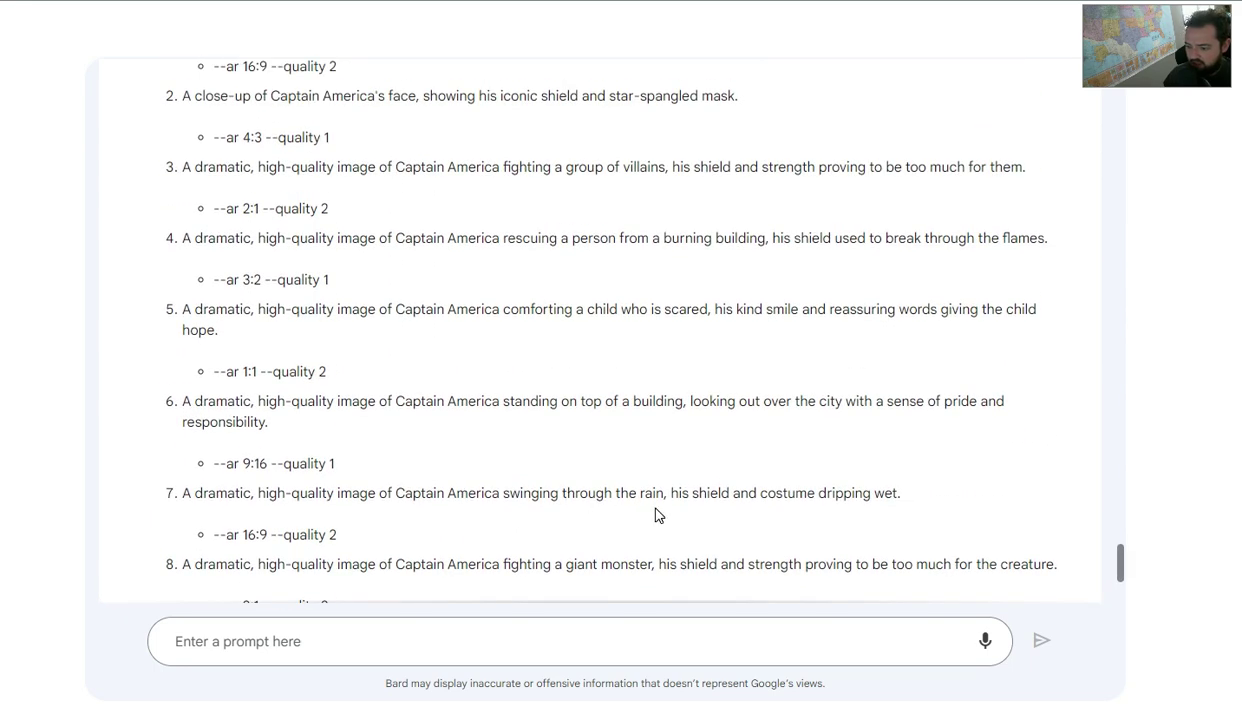
scroll(649, 504, "down", 4)
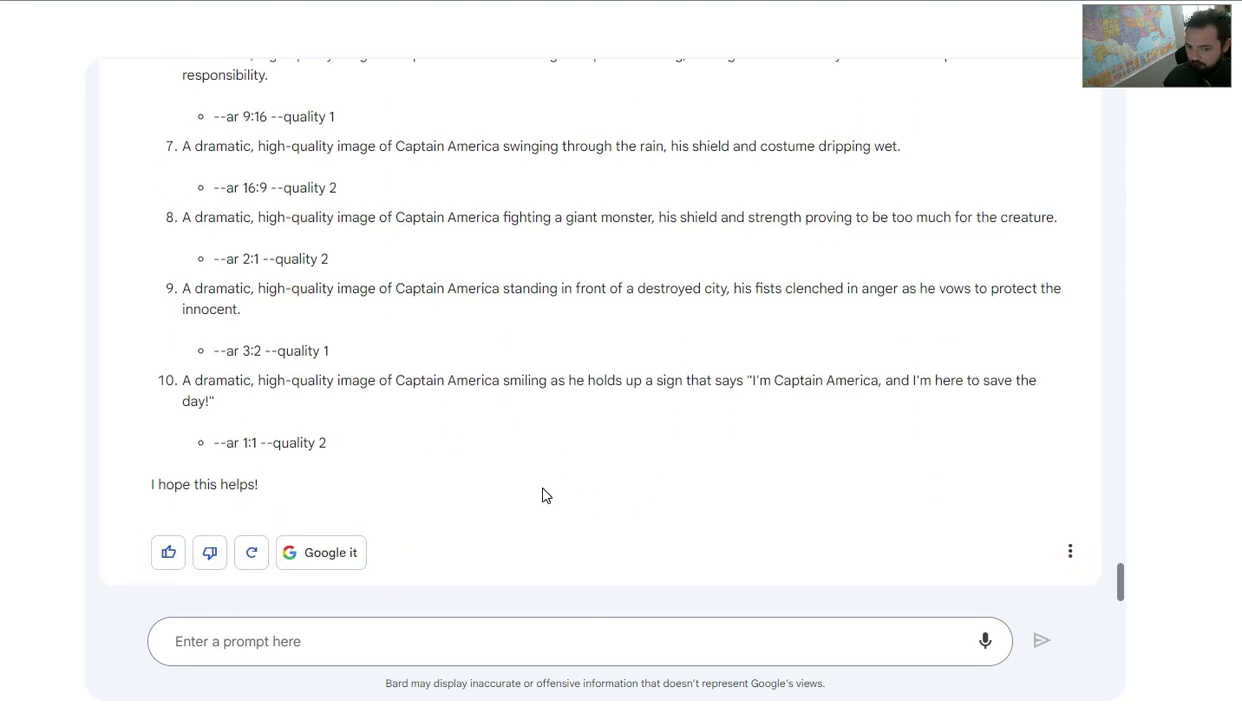